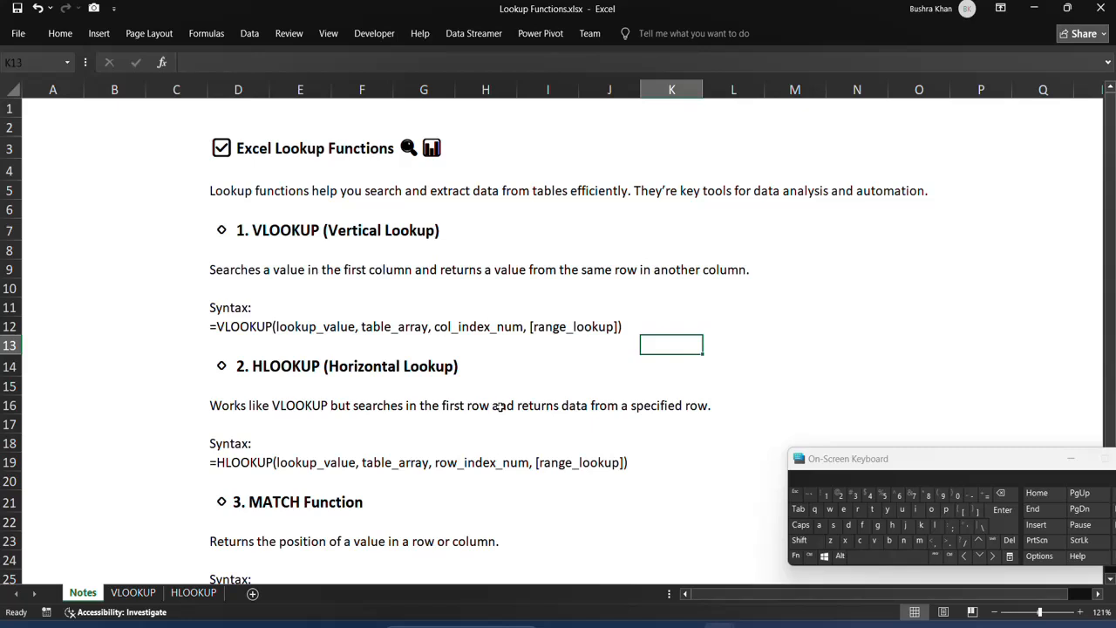
# Open the VLOOKUP sheet and examine its employee data table and the lookup table with empty Name and Age columns.
pyautogui.scroll(-2, 285, 239)
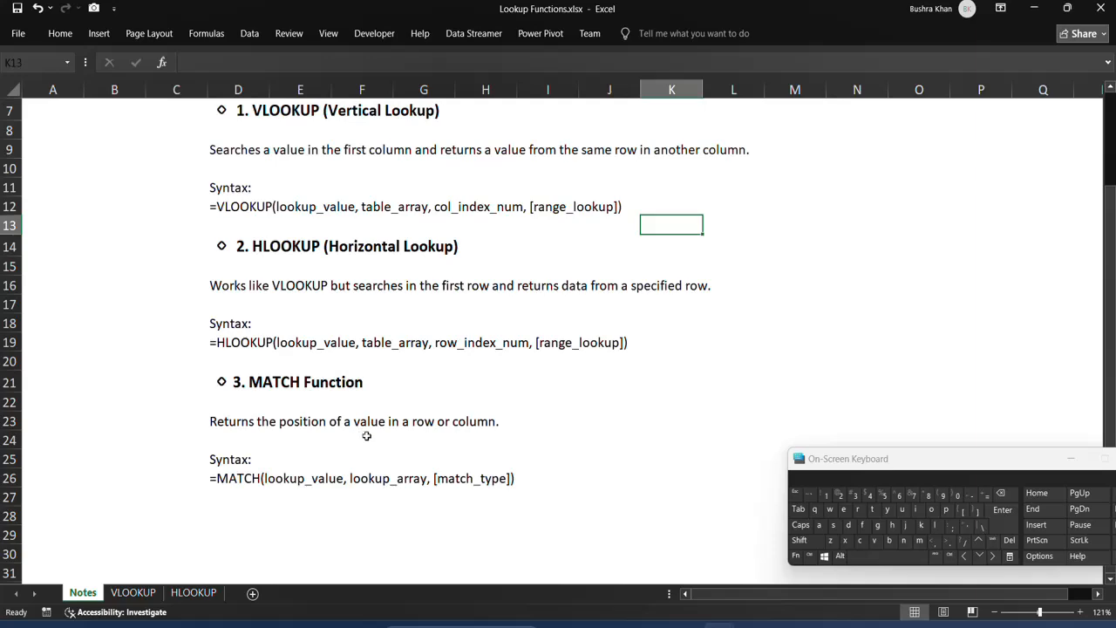
pyautogui.click(132, 592)
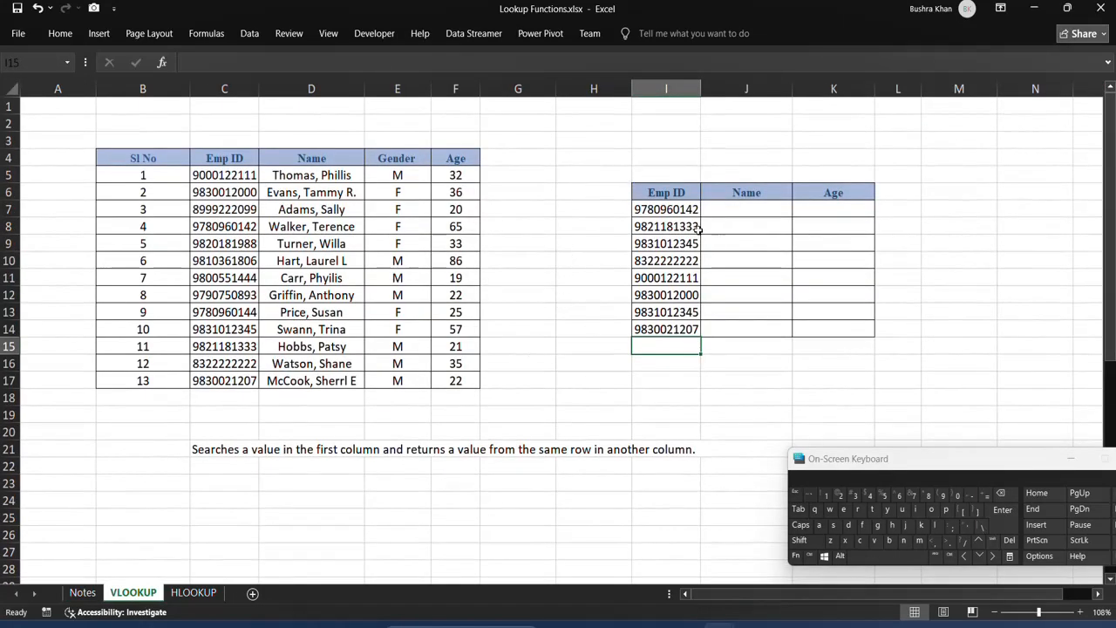
pyautogui.click(763, 212)
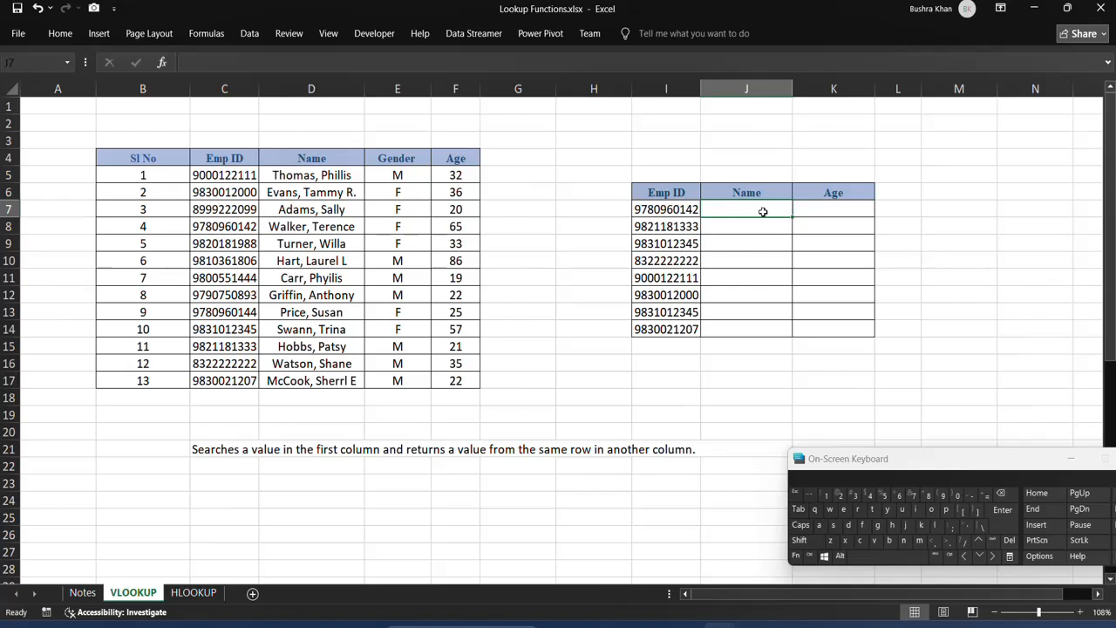
pyautogui.click(679, 208)
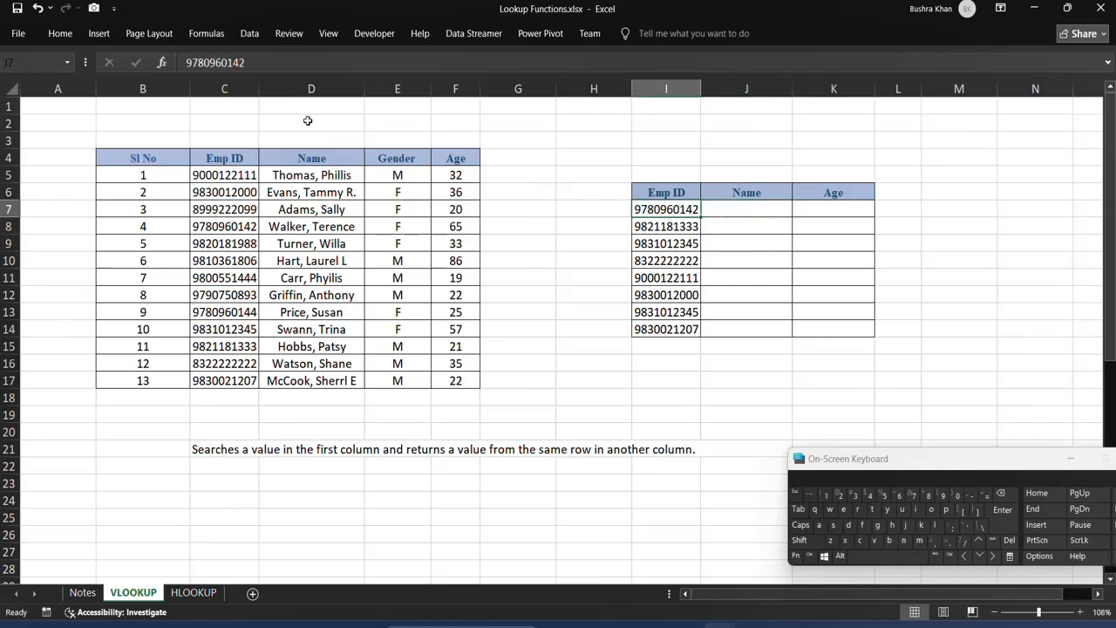
pyautogui.click(132, 157)
pyautogui.click(347, 334)
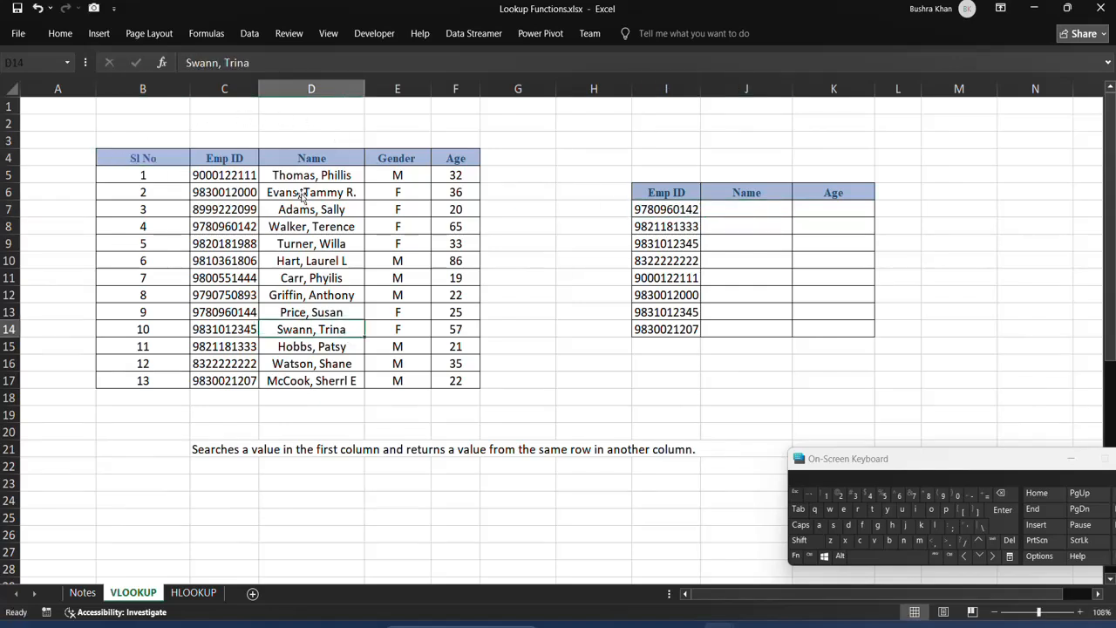
pyautogui.click(666, 209)
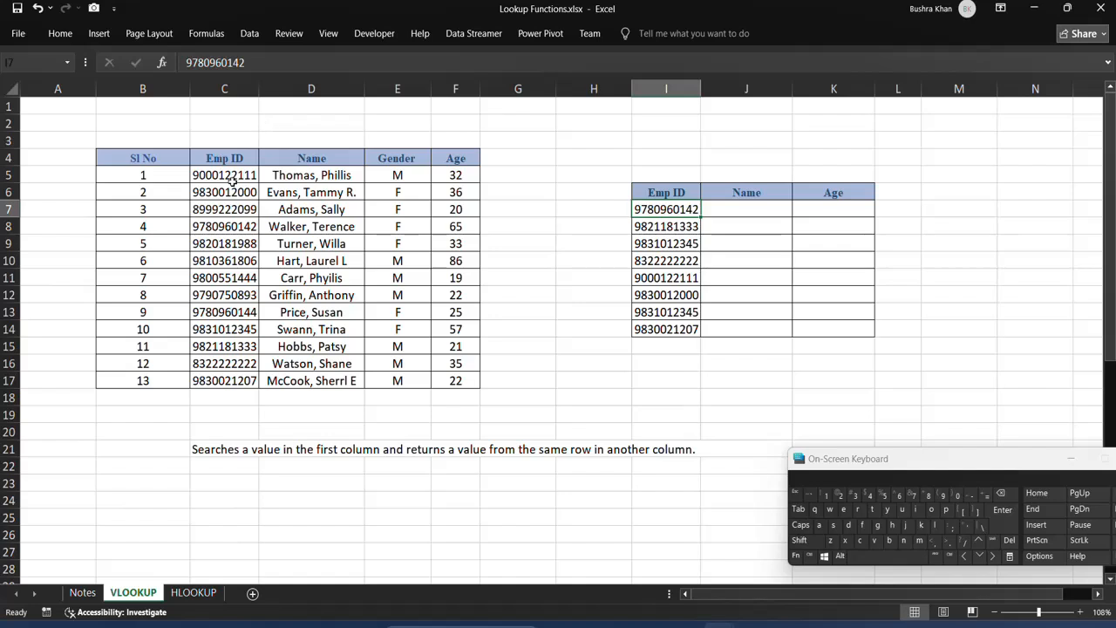
# Copy the employee name from D8 into J7, beside the matching Emp ID in the lookup table.
pyautogui.click(312, 227)
pyautogui.hotkey('ctrl', 'c')
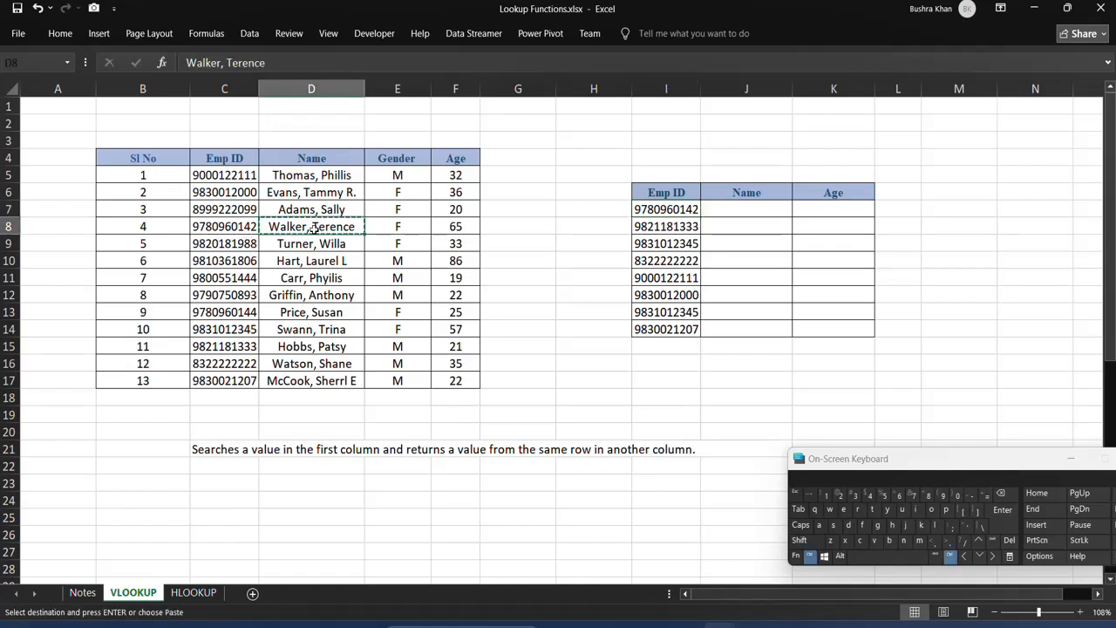
pyautogui.click(741, 211)
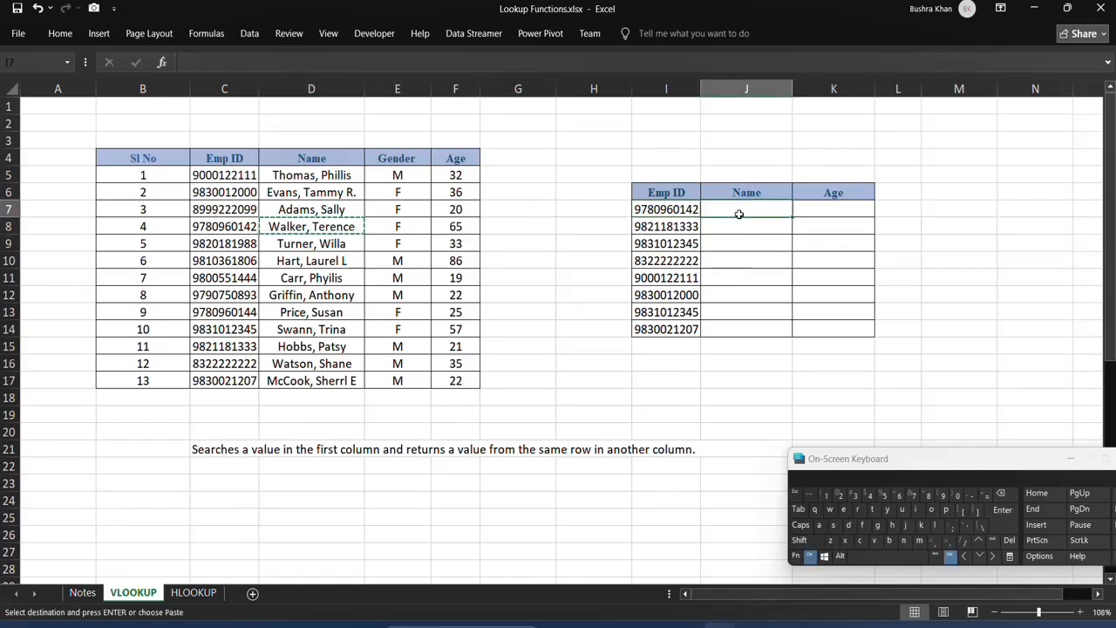
pyautogui.hotkey('ctrl', 'v')
# Copy the matching employee's age from F8 into K7 of the lookup table.
pyautogui.click(468, 225)
pyautogui.hotkey('ctrl', 'c')
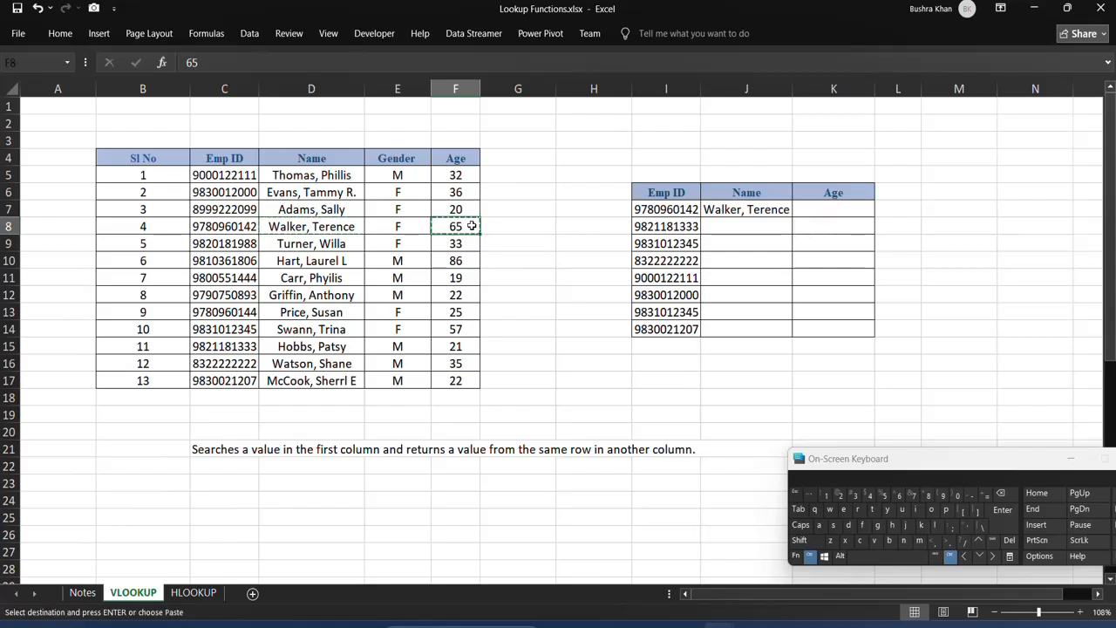
pyautogui.click(844, 210)
pyautogui.hotkey('ctrl', 'v')
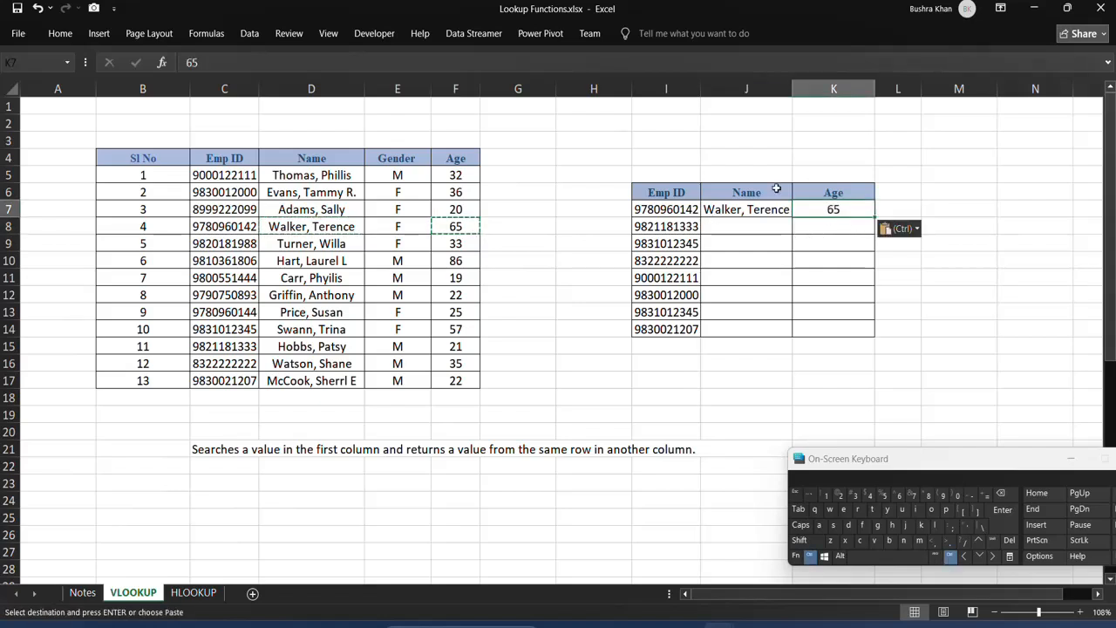
pyautogui.moveTo(746, 173)
pyautogui.mouseDown()
pyautogui.moveTo(859, 214)
pyautogui.moveTo(870, 381)
pyautogui.mouseUp()
pyautogui.click(870, 381)
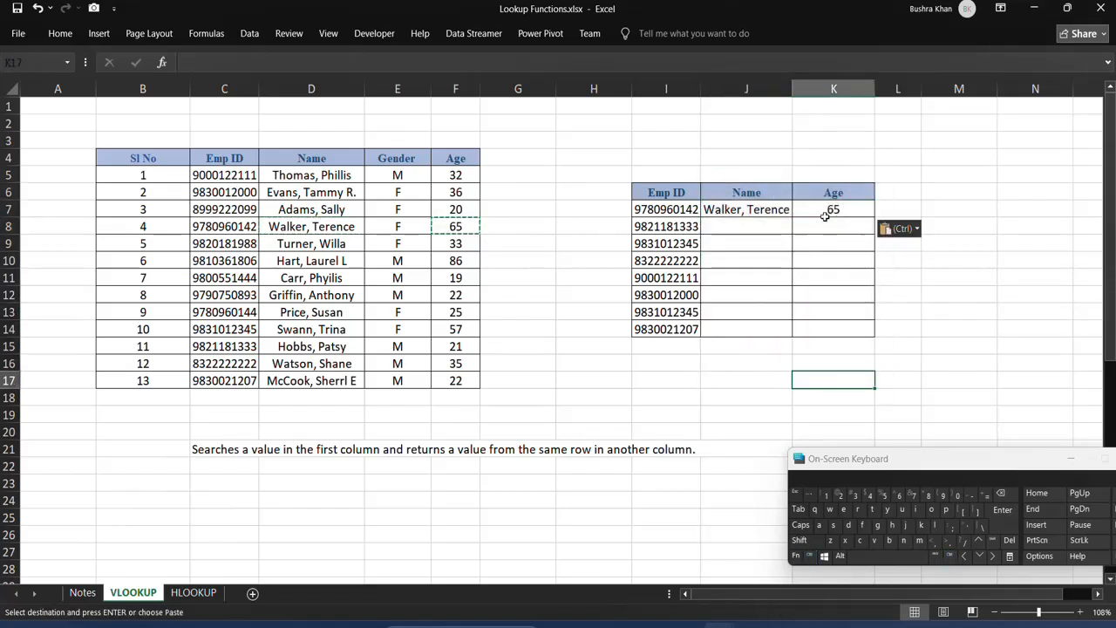
pyautogui.moveTo(750, 211); pyautogui.dragTo(816, 383)
pyautogui.click(816, 384)
pyautogui.moveTo(189, 144)
pyautogui.mouseDown()
pyautogui.moveTo(375, 293)
pyautogui.moveTo(465, 425)
pyautogui.mouseUp()
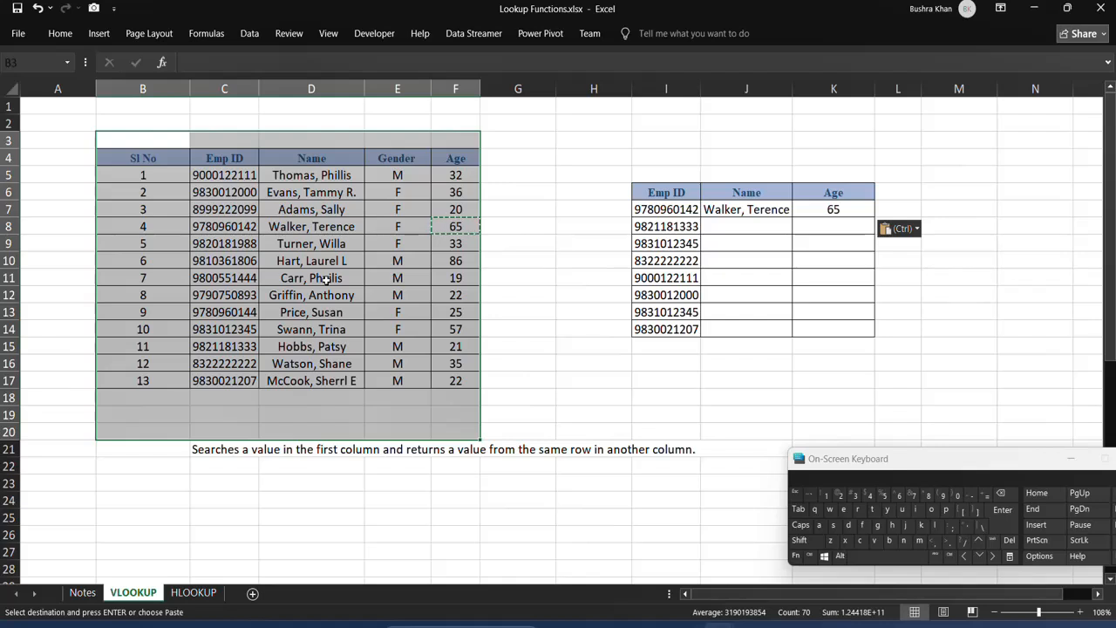
pyautogui.moveTo(593, 139); pyautogui.dragTo(877, 395)
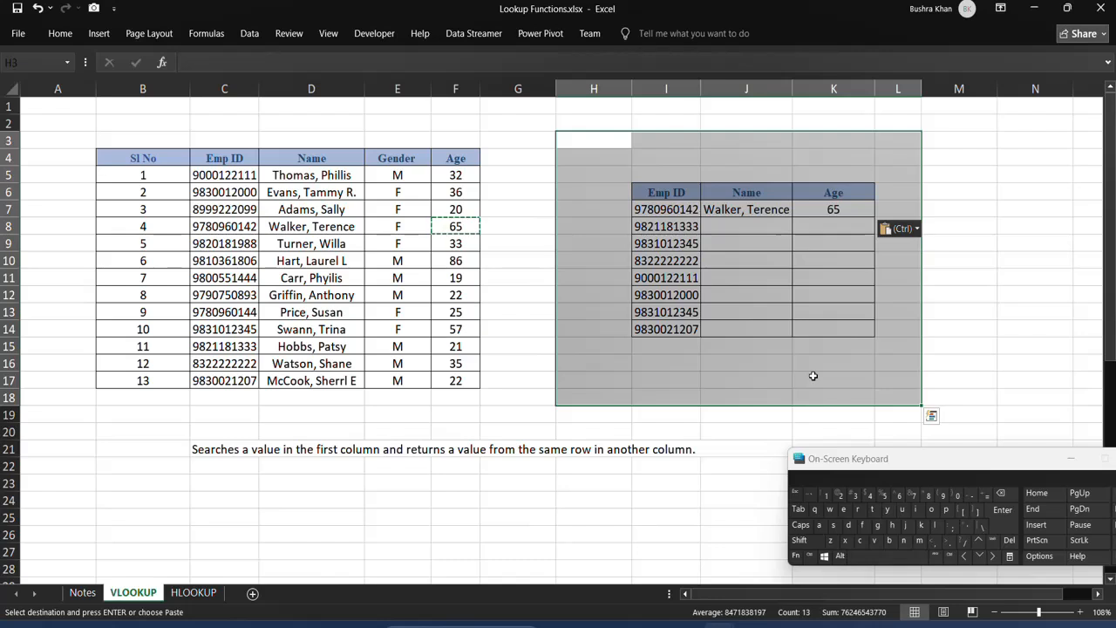
# Begin a VLOOKUP formula in J7 with I7 as the lookup value and the absolute range $C$4:$F$17 as the table array.
pyautogui.click(751, 220)
pyautogui.click(750, 212)
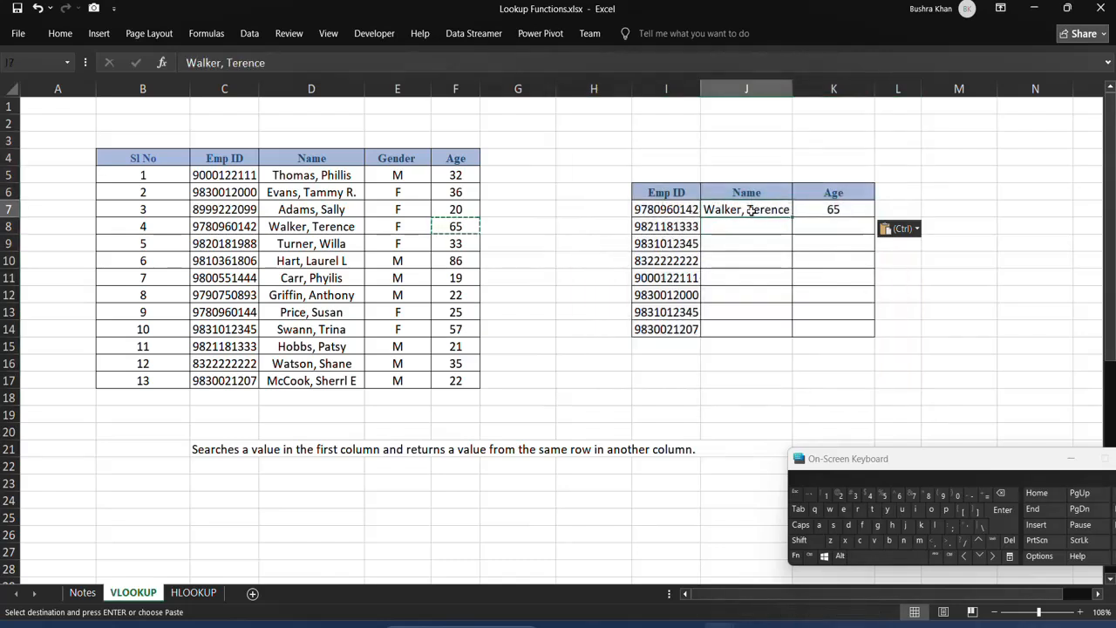
pyautogui.write('=v')
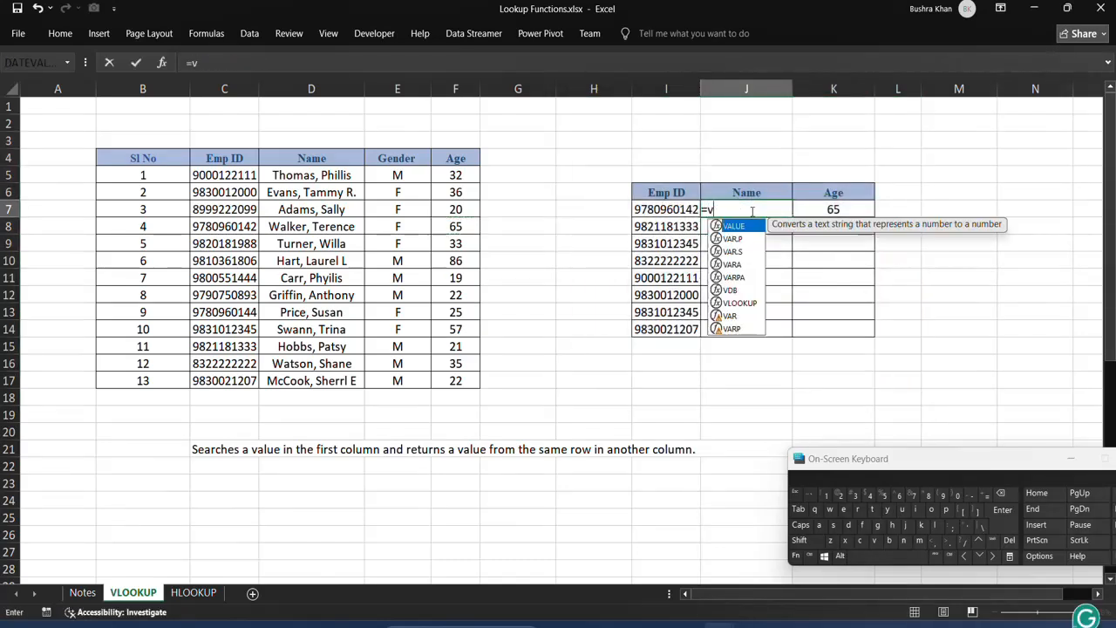
pyautogui.write('l')
pyautogui.press('Tab')
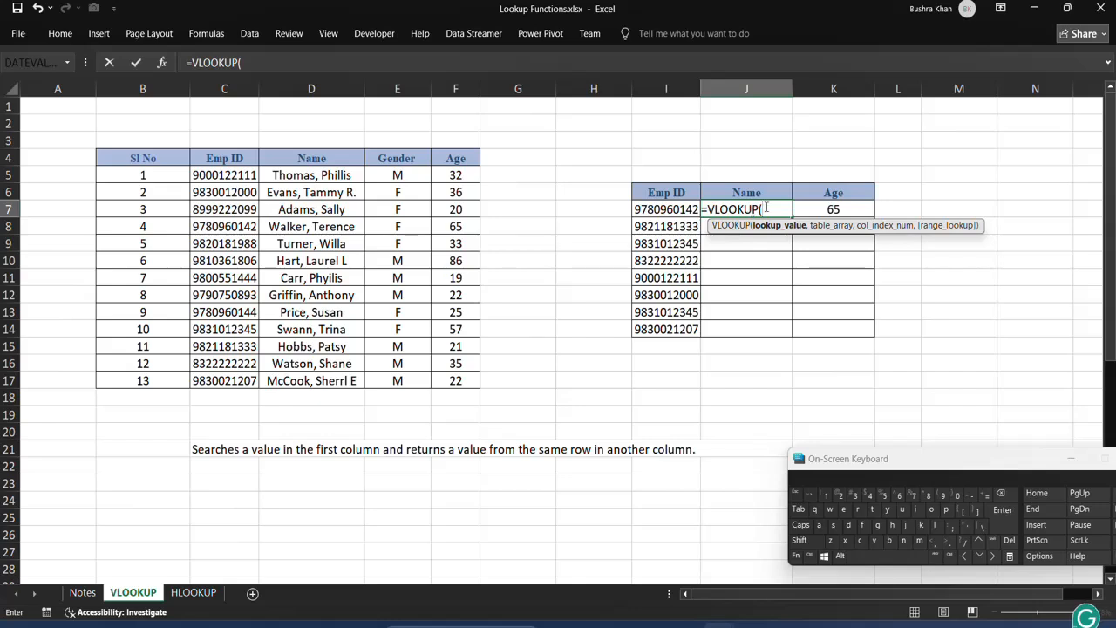
pyautogui.click(669, 210)
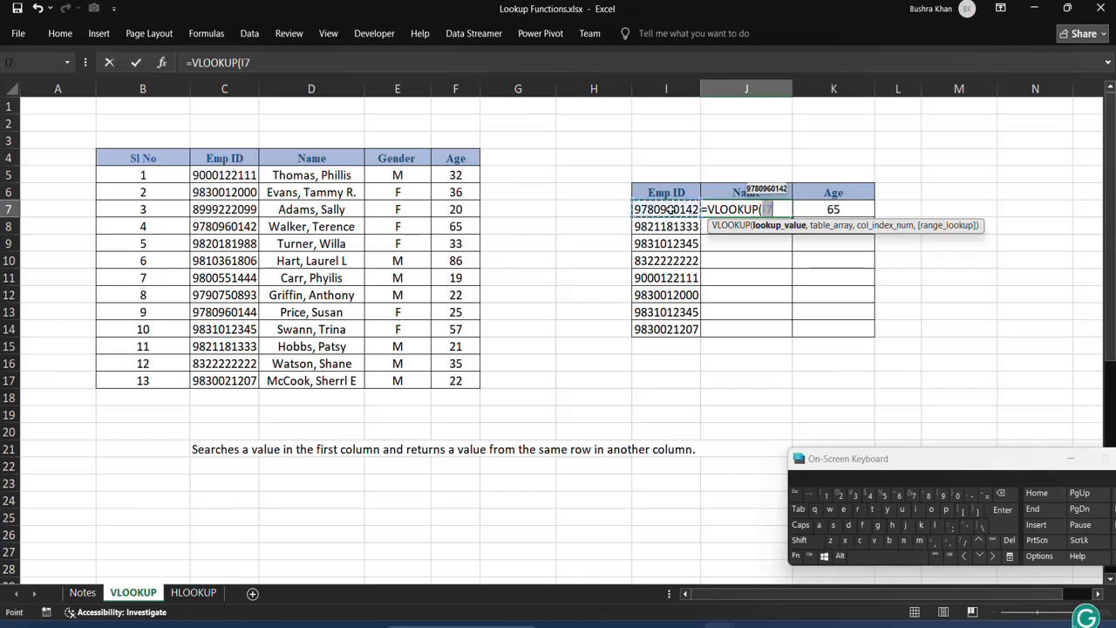
pyautogui.write(',')
pyautogui.moveTo(228, 159); pyautogui.dragTo(446, 378)
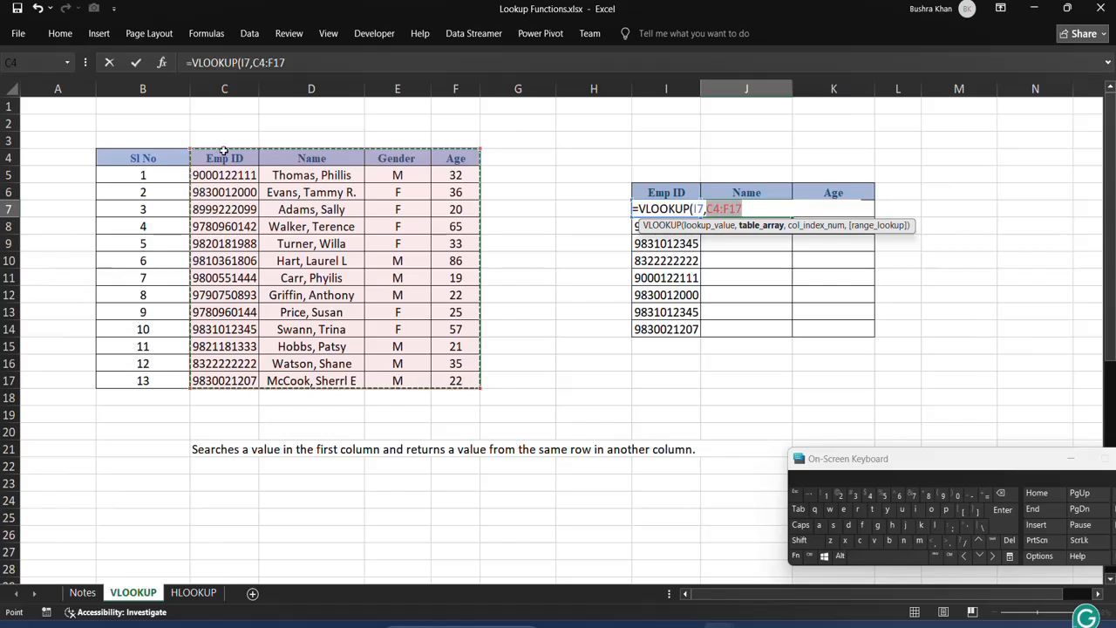
pyautogui.click(795, 556)
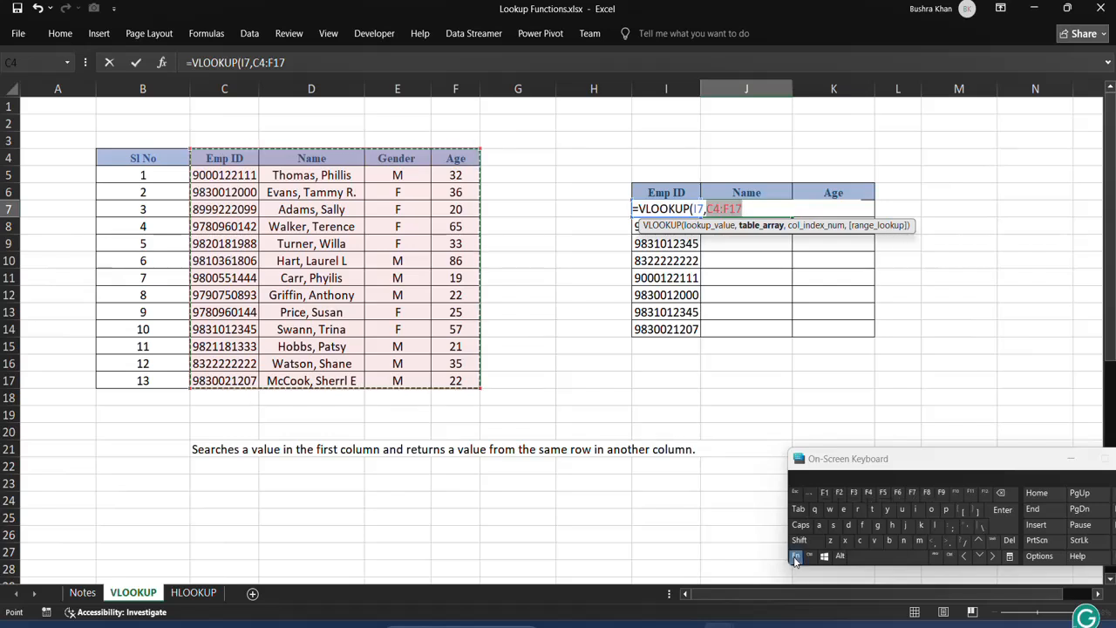
pyautogui.click(869, 495)
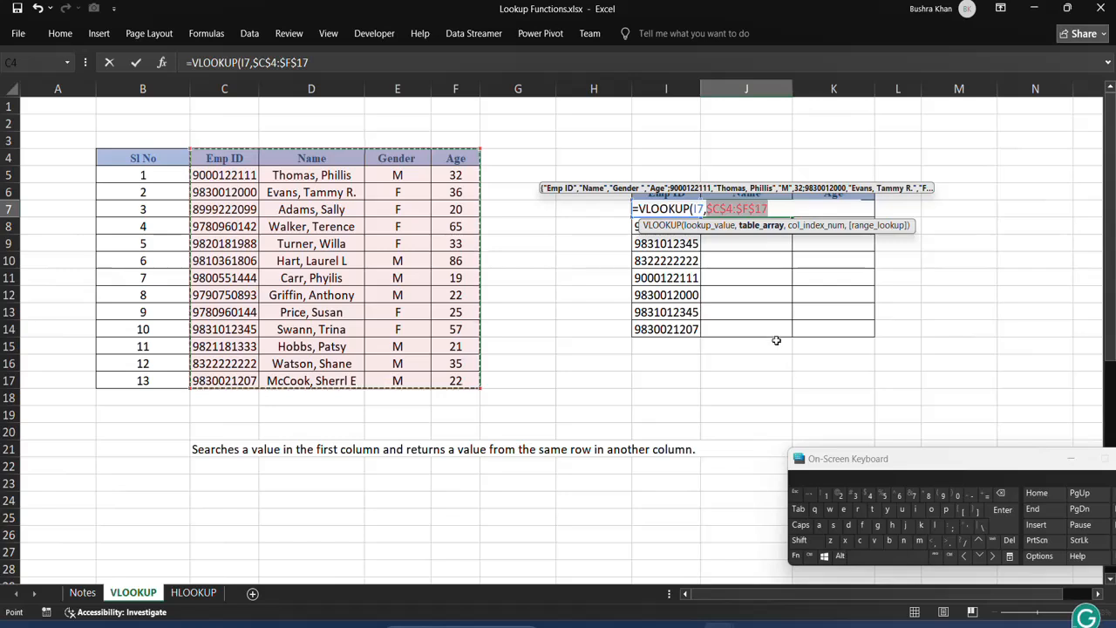
# Complete the VLOOKUP formula in J7 with column index 2 and FALSE for an exact match, and commit it.
pyautogui.write(',')
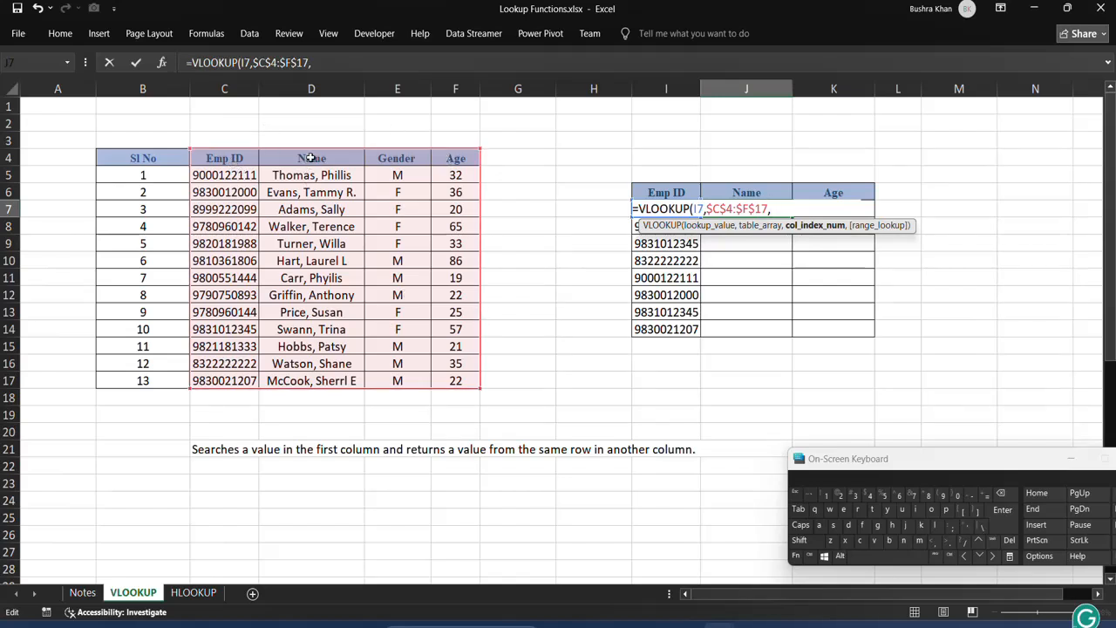
pyautogui.write(',')
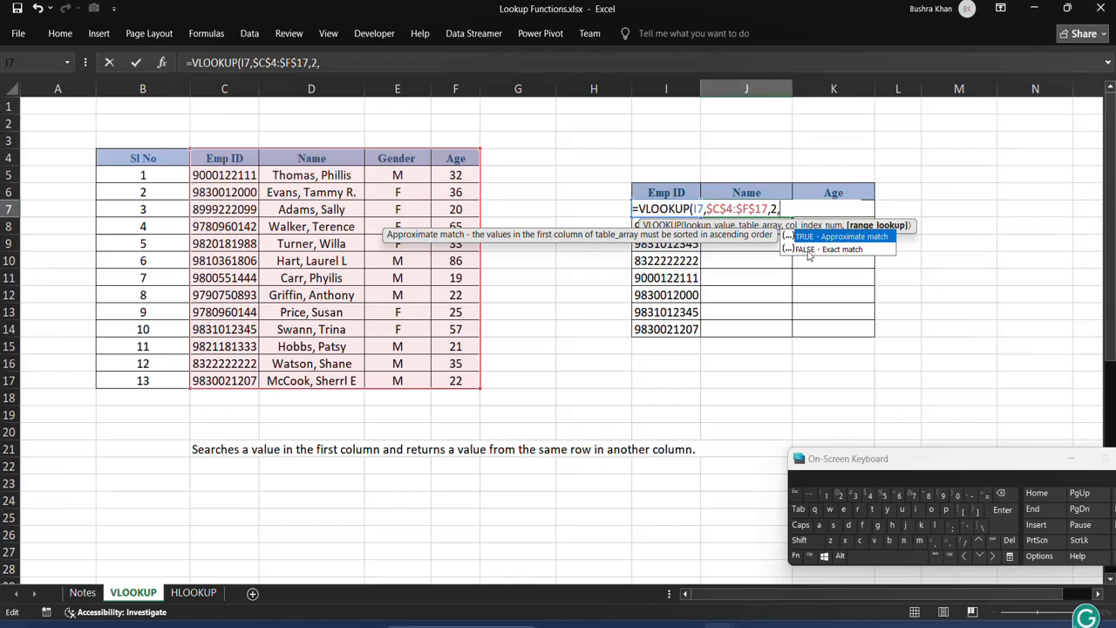
pyautogui.press('Tab')
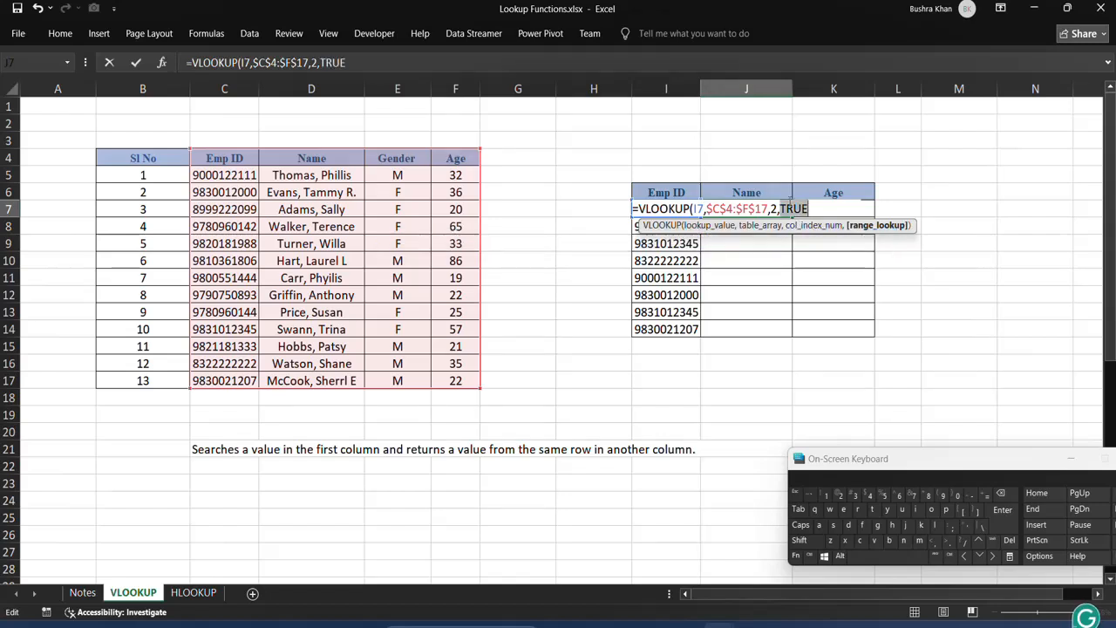
pyautogui.press('BackSpace')
pyautogui.press('BackSpace')
pyautogui.press('BackSpace')
pyautogui.press('BackSpace')
pyautogui.write('fa')
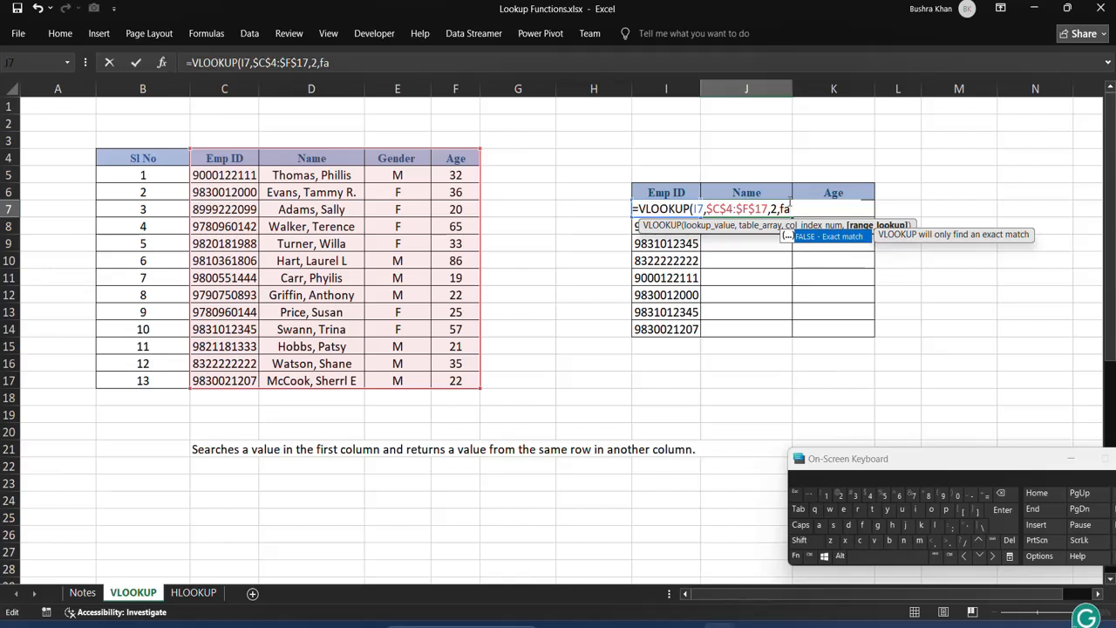
pyautogui.press('Tab')
pyautogui.write(')')
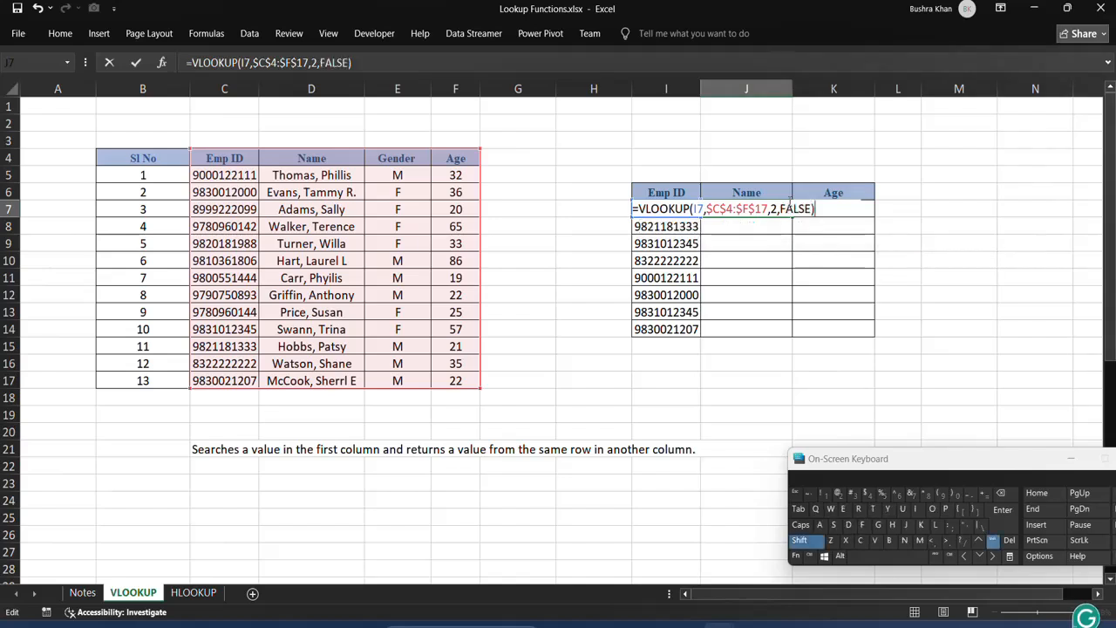
pyautogui.press('Return')
# Fill the Name formula from J7 down to J14.
pyautogui.click(762, 212)
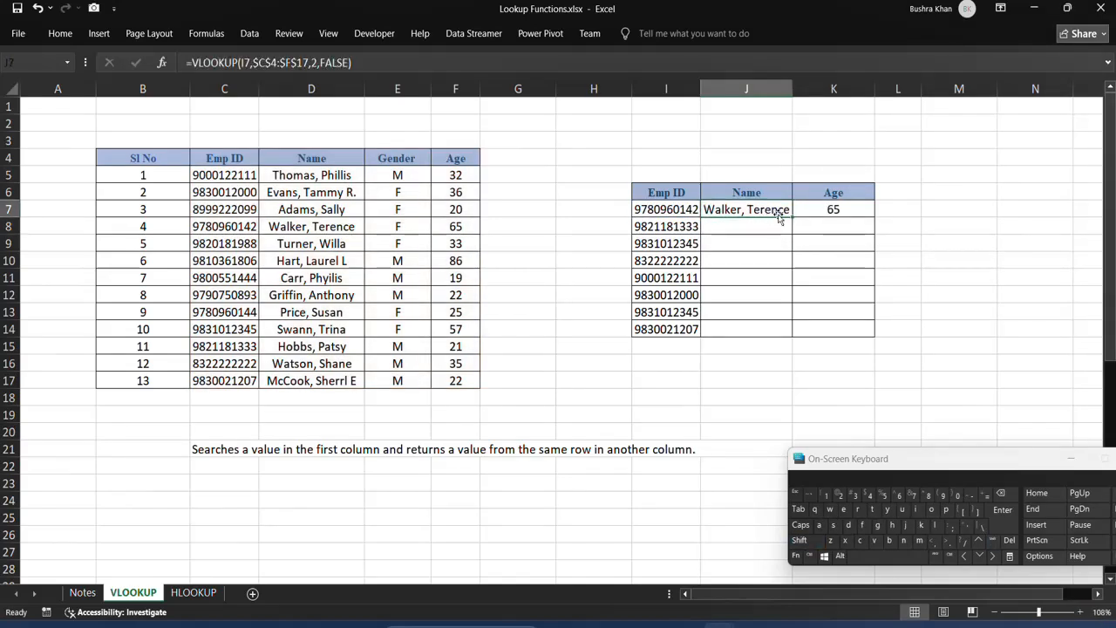
pyautogui.moveTo(793, 216); pyautogui.dragTo(783, 338)
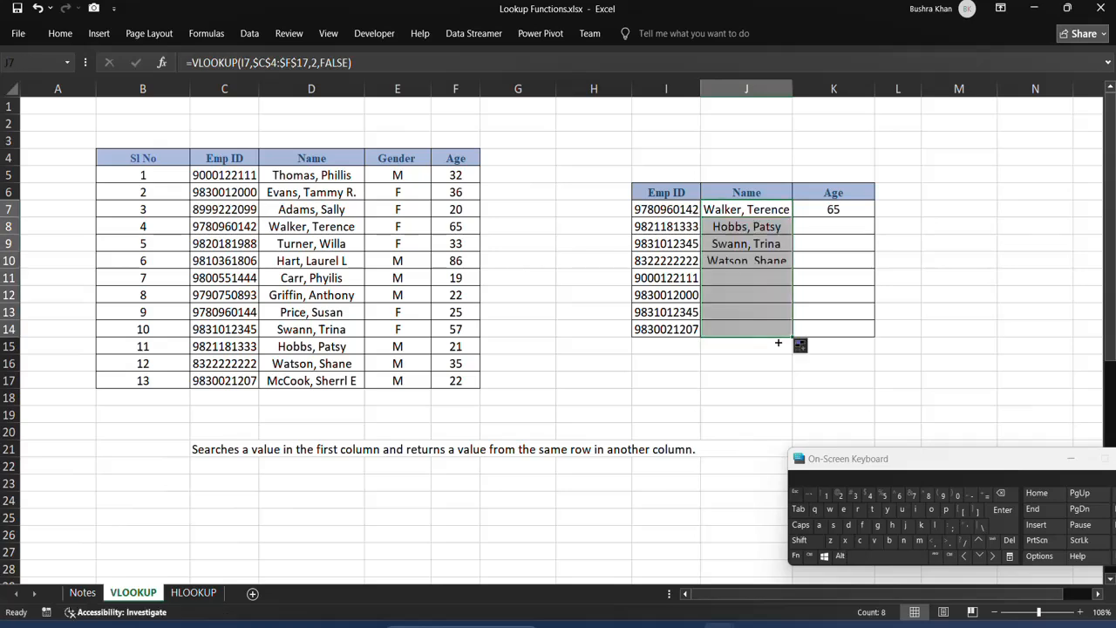
pyautogui.click(728, 378)
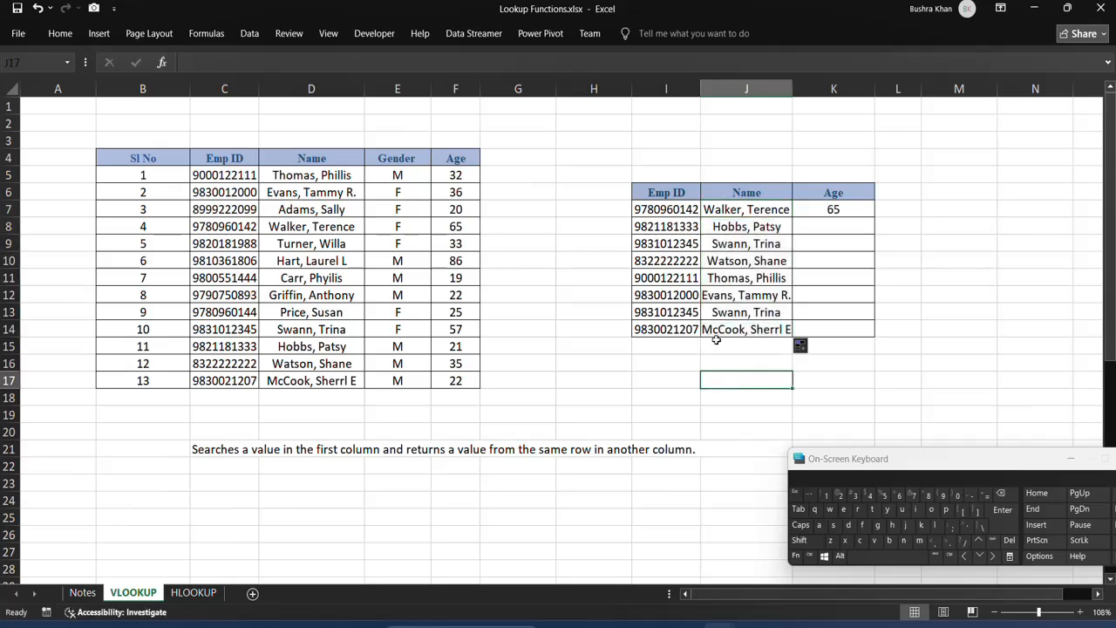
# Add two Emp IDs below the lookup table by copying C7 into I15 and C8 into I16.
pyautogui.click(229, 356)
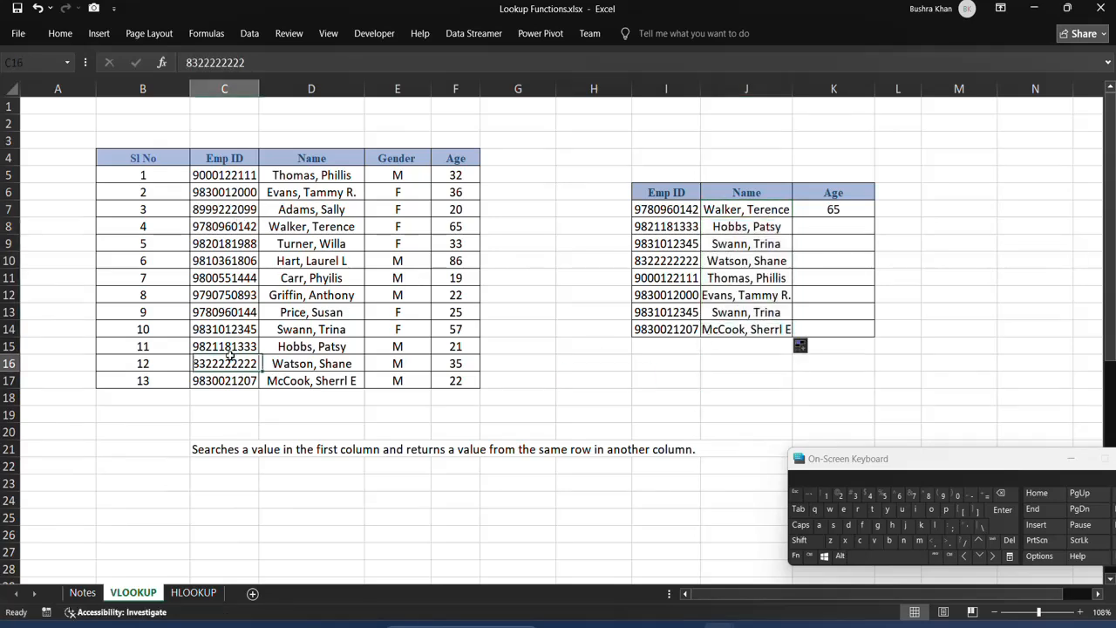
pyautogui.click(224, 209)
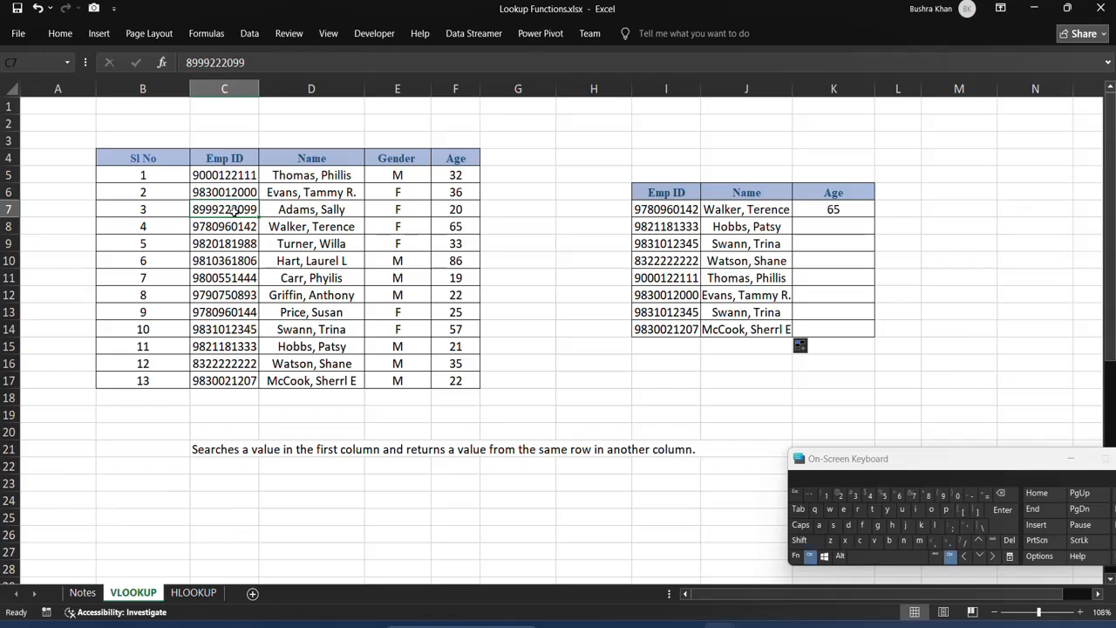
pyautogui.hotkey('ctrl', 'c')
pyautogui.click(677, 336)
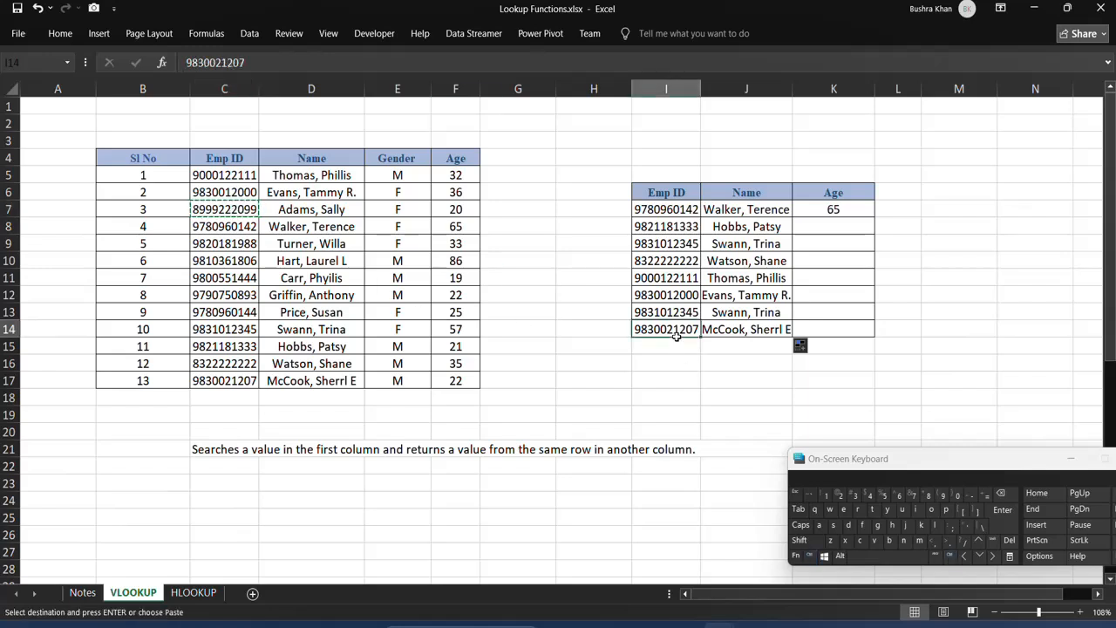
pyautogui.click(670, 343)
pyautogui.hotkey('ctrl', 'v')
pyautogui.click(227, 227)
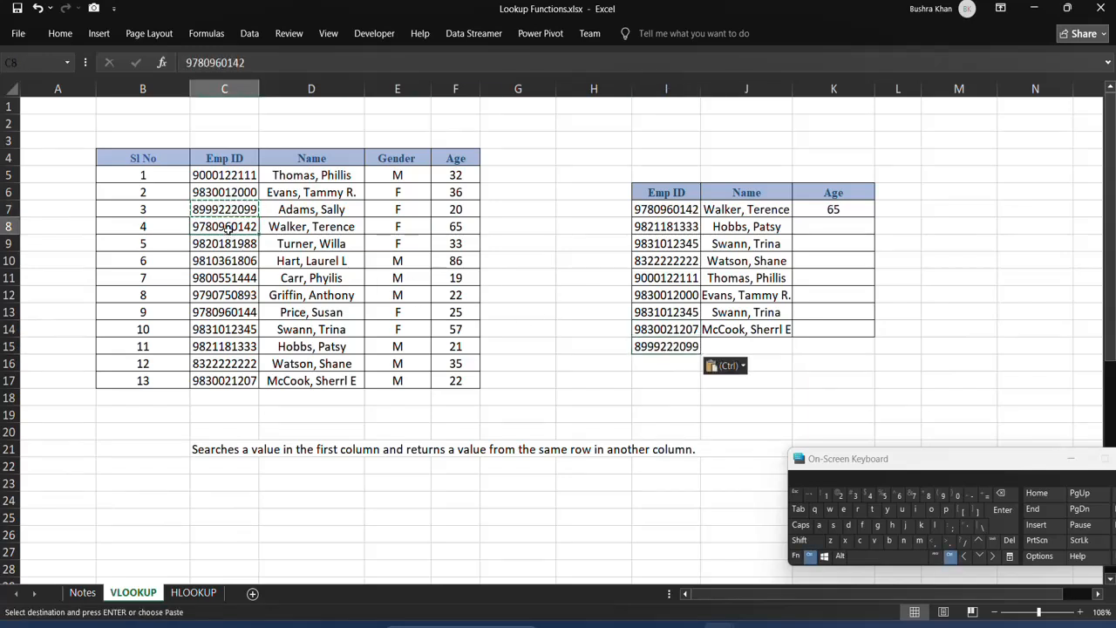
pyautogui.hotkey('ctrl', 'c')
pyautogui.click(678, 363)
pyautogui.hotkey('ctrl', 'v')
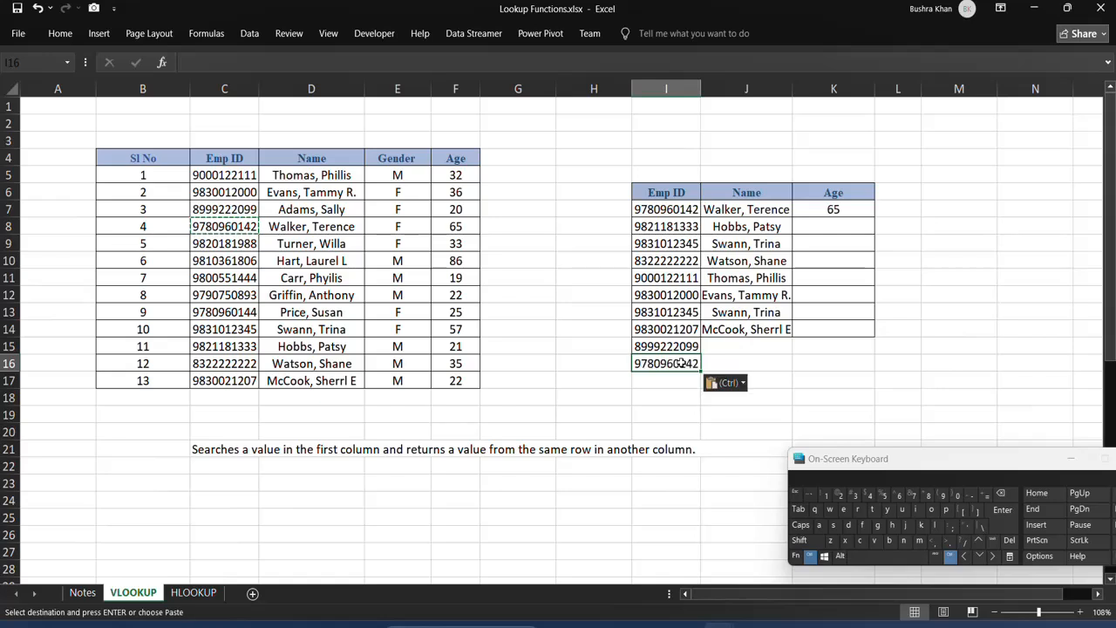
# Extend the Name formula from J14 down to J16 and check the formula in J15.
pyautogui.click(775, 332)
pyautogui.moveTo(792, 338); pyautogui.dragTo(789, 390)
pyautogui.click(747, 349)
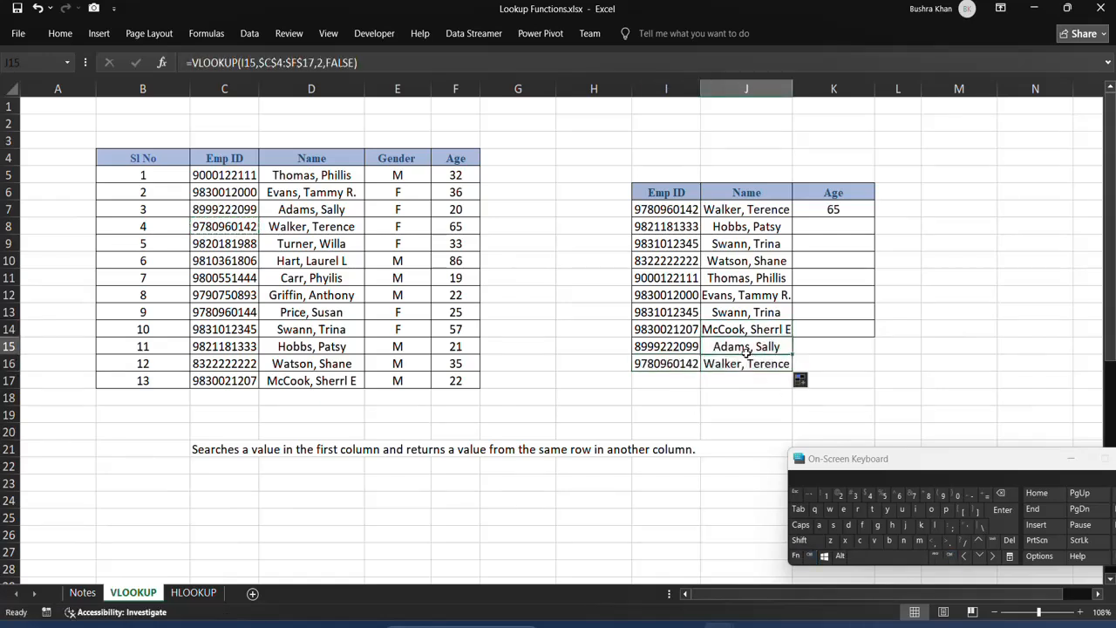
# Start a VLOOKUP formula in K7 with I7 as the lookup value and B4:F17 as the table array.
pyautogui.click(833, 206)
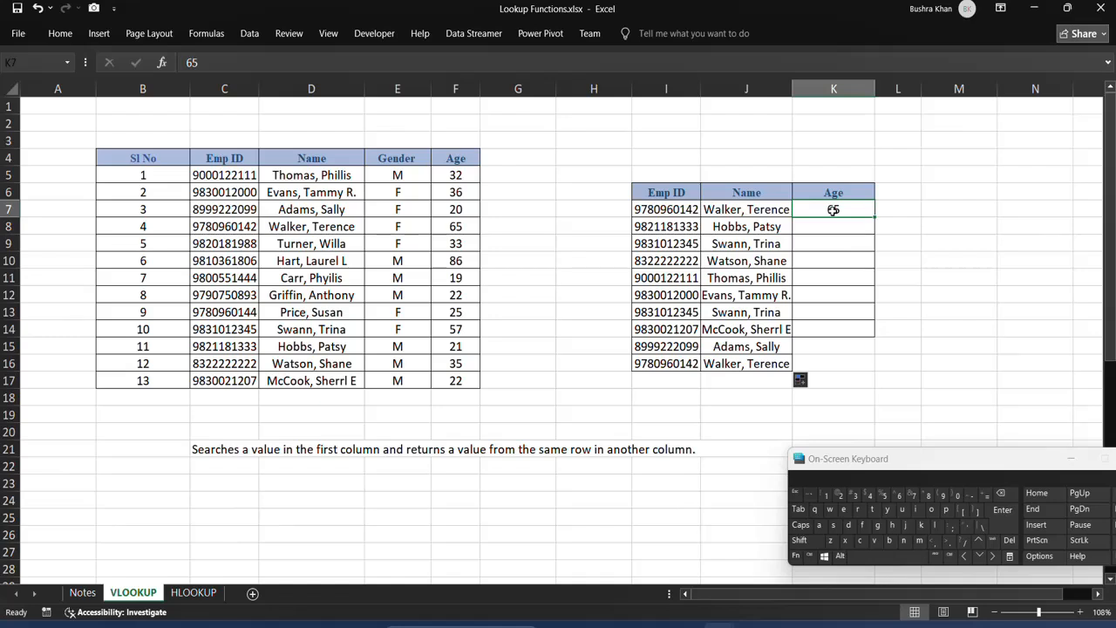
pyautogui.write('=vl')
pyautogui.press('Tab')
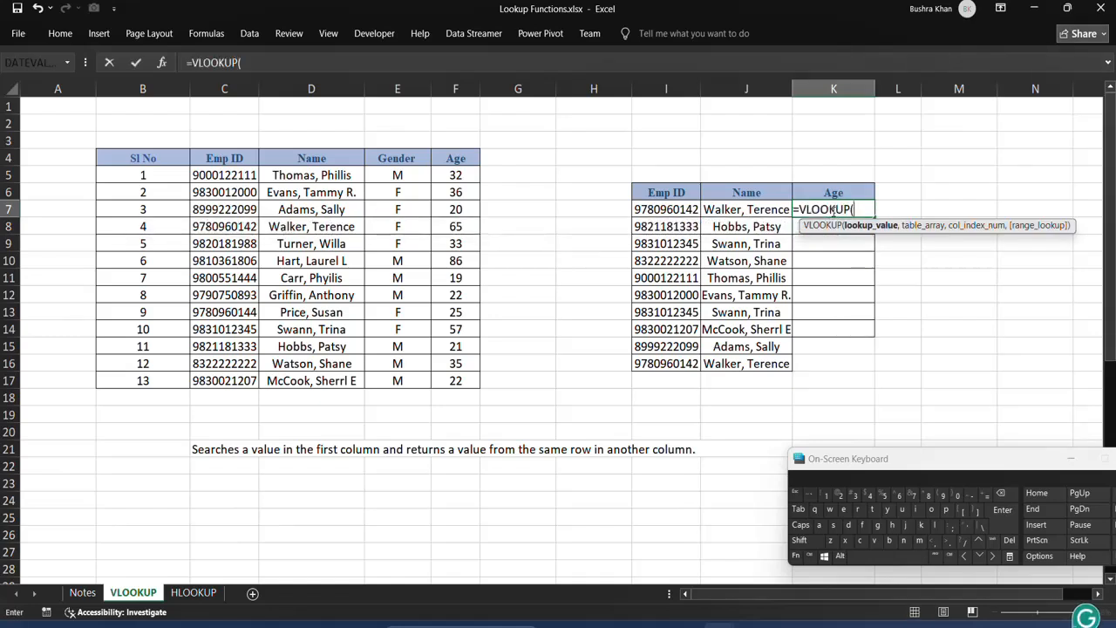
pyautogui.click(668, 211)
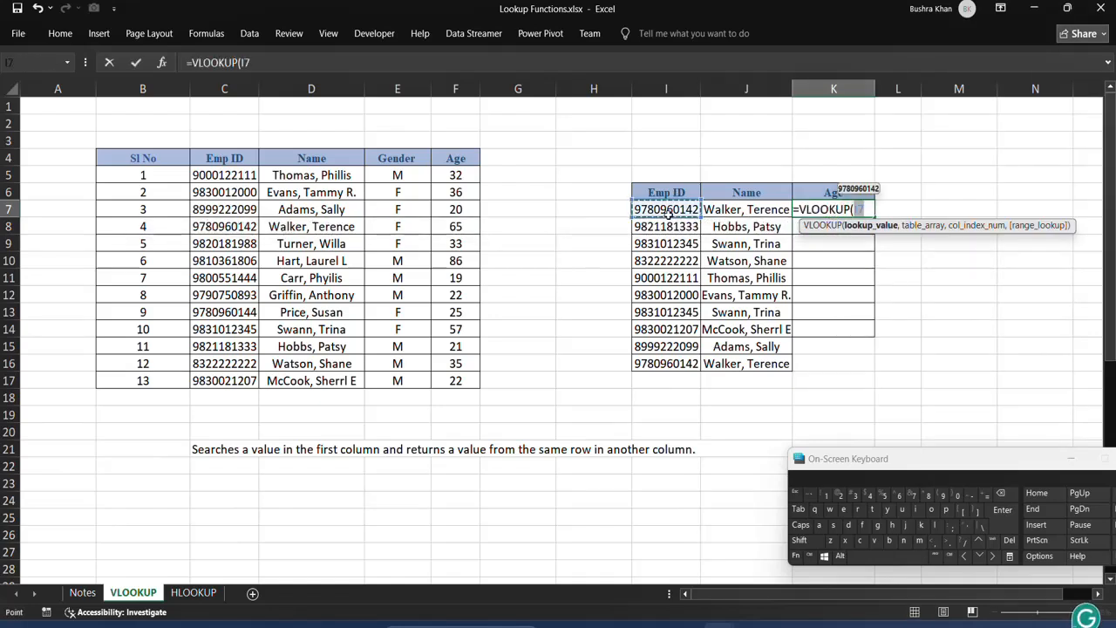
pyautogui.write(',')
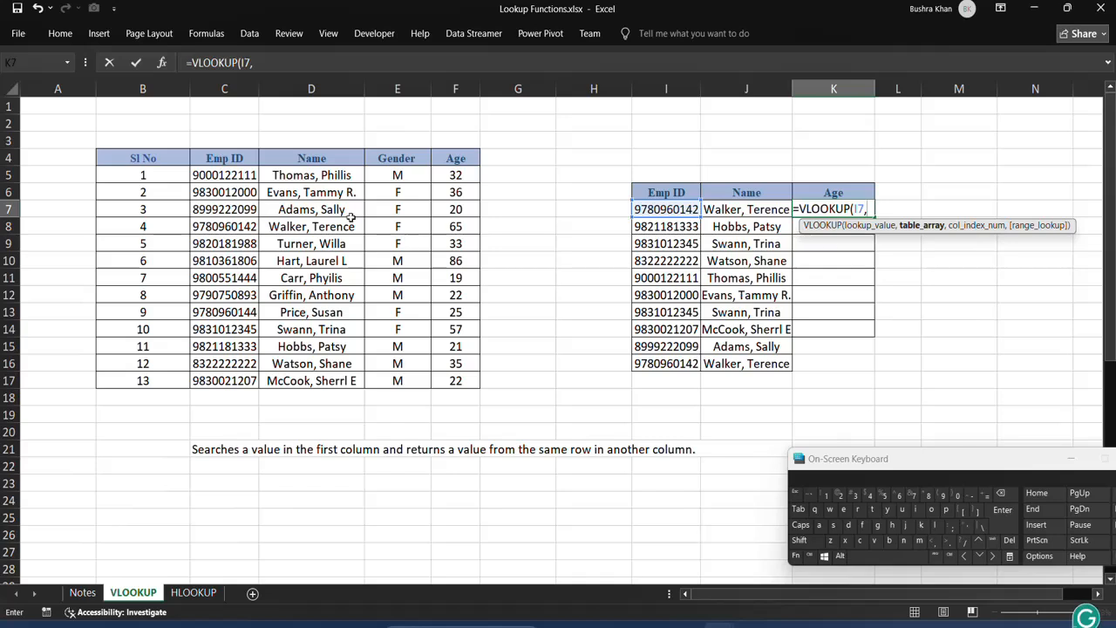
pyautogui.moveTo(136, 159); pyautogui.dragTo(408, 384)
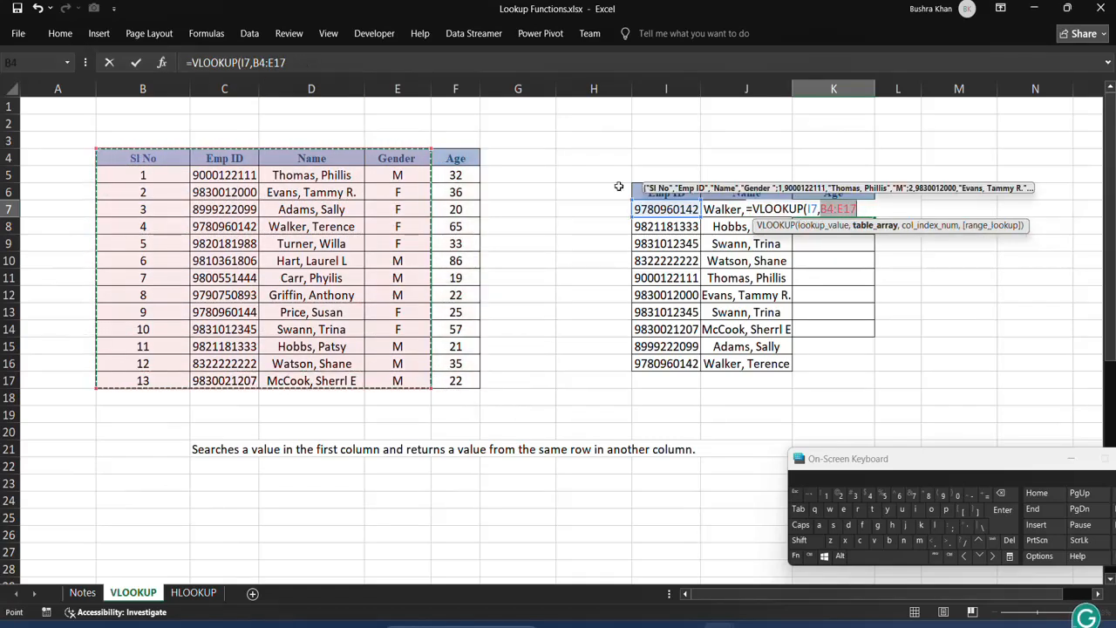
pyautogui.write(',')
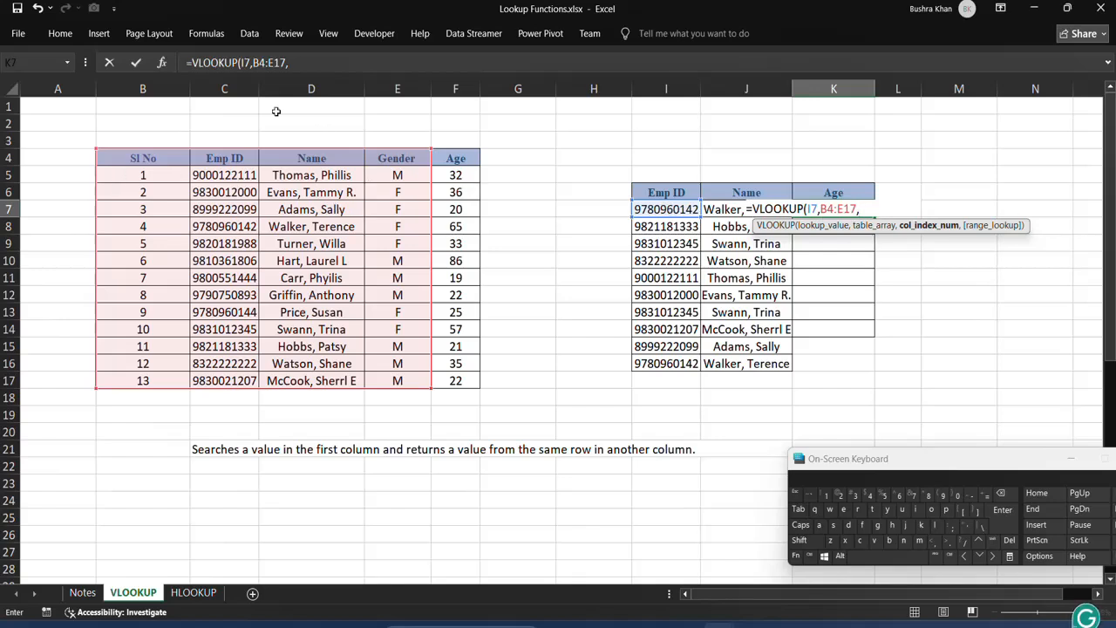
pyautogui.click(269, 62)
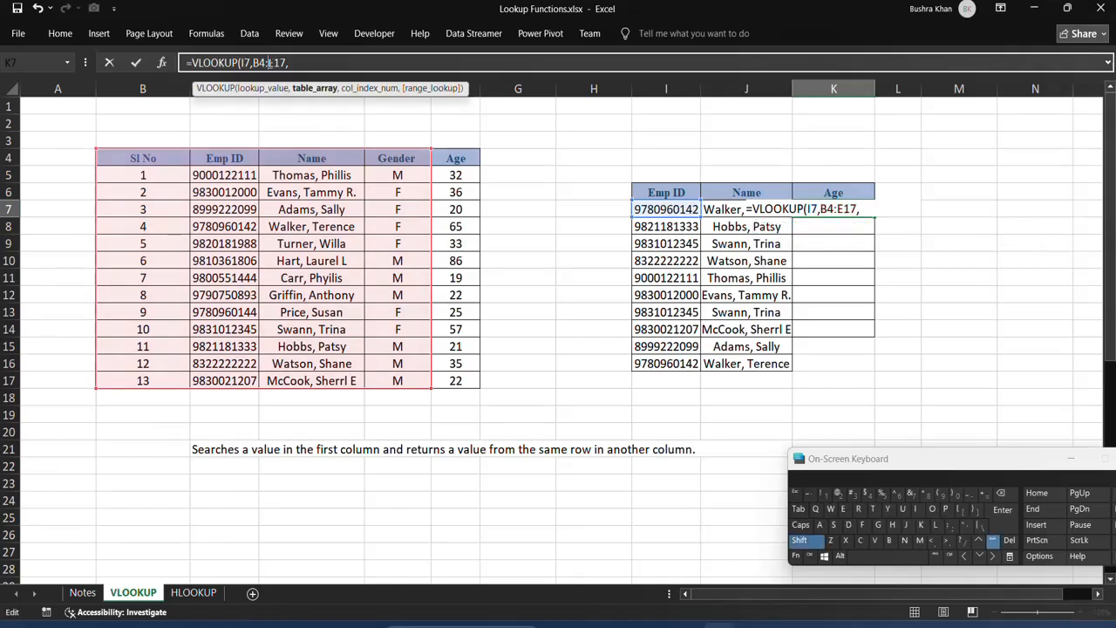
pyautogui.write('F')
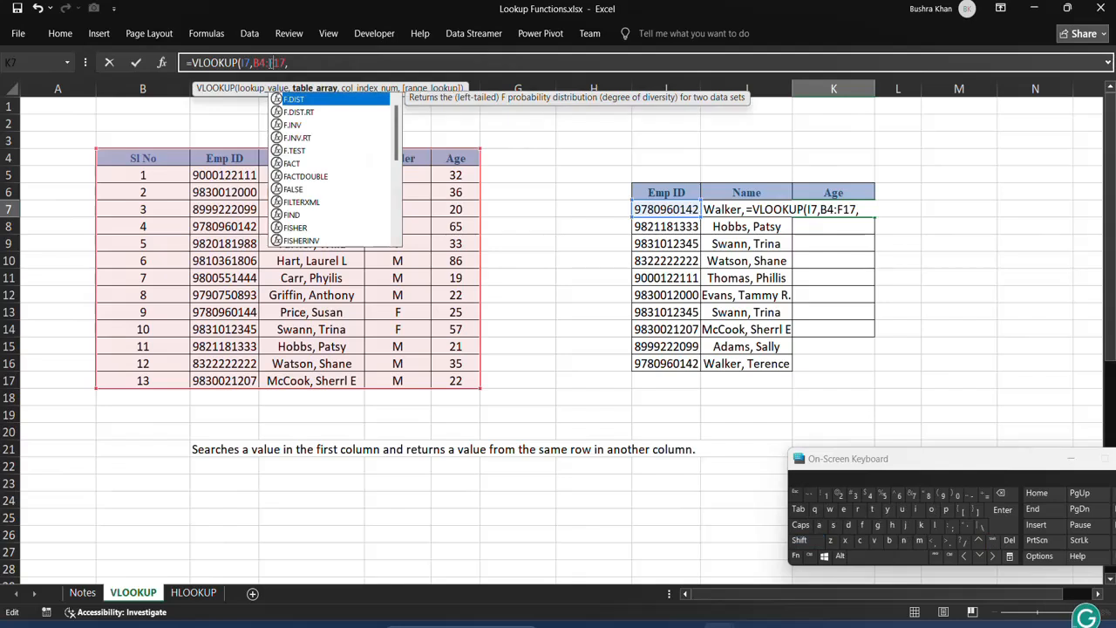
pyautogui.press('Right')
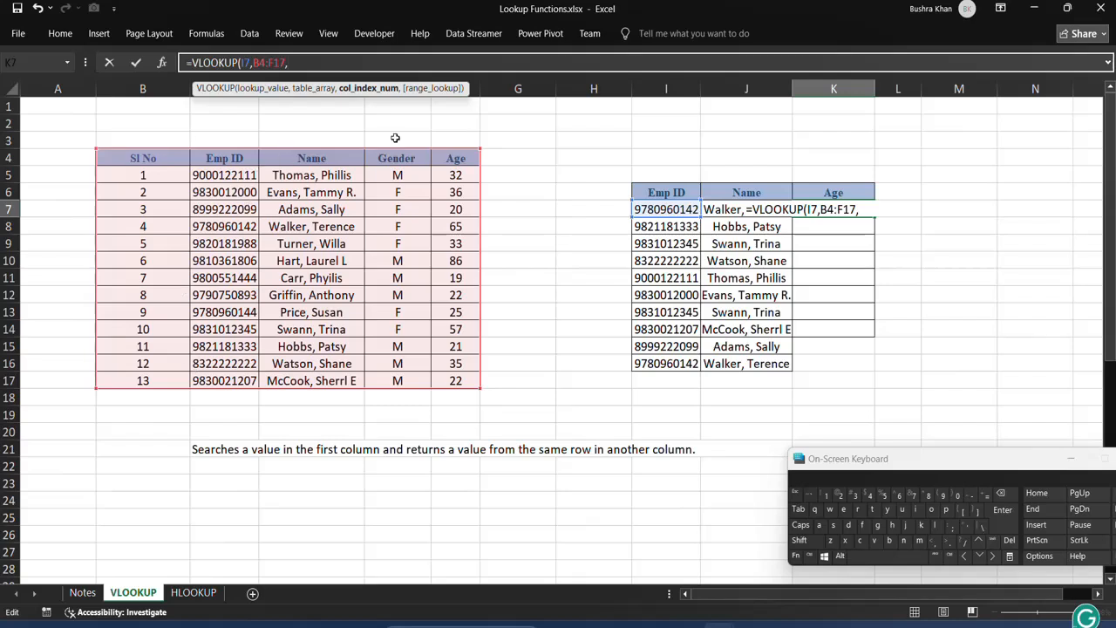
# Complete the Age formula in K7 with column index 5 and FALSE for an exact match, and commit it.
pyautogui.write(',')
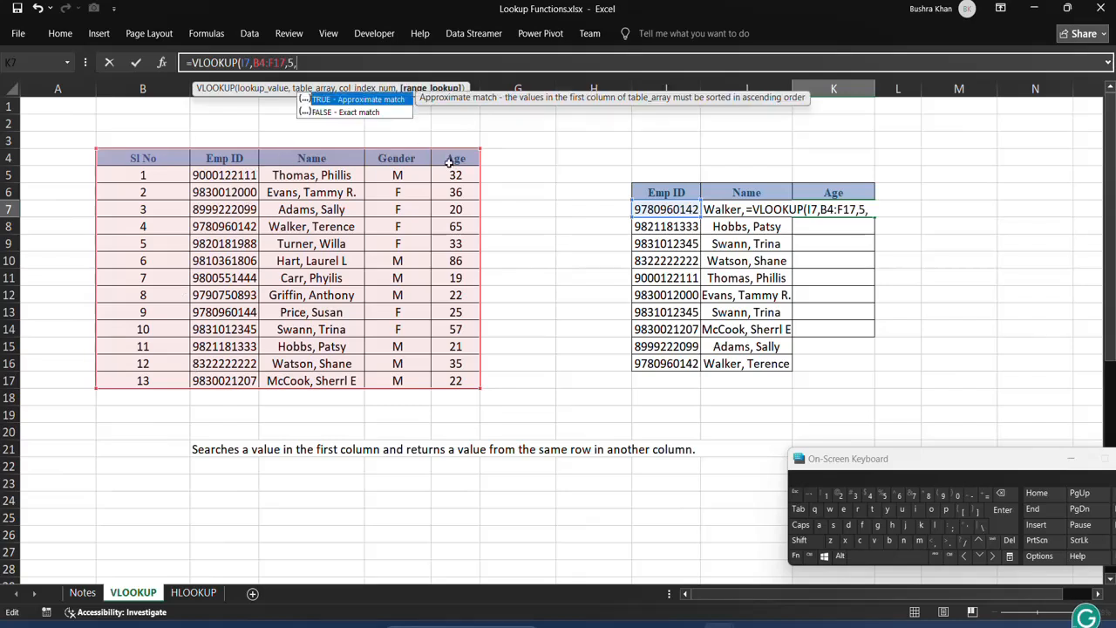
pyautogui.press('Down')
pyautogui.press('Tab')
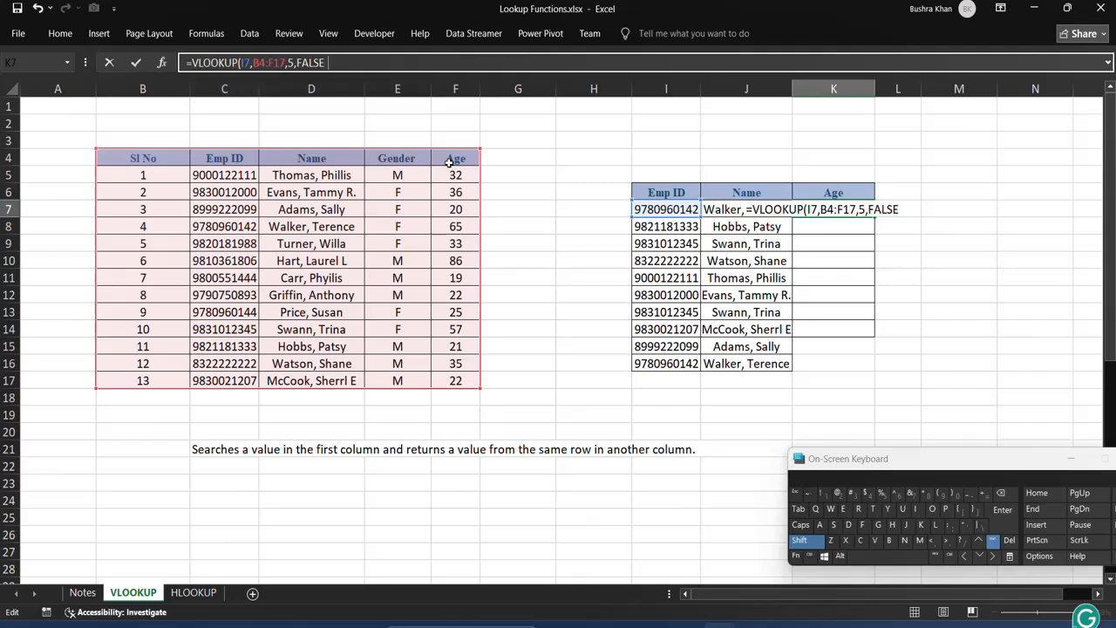
pyautogui.press('Return')
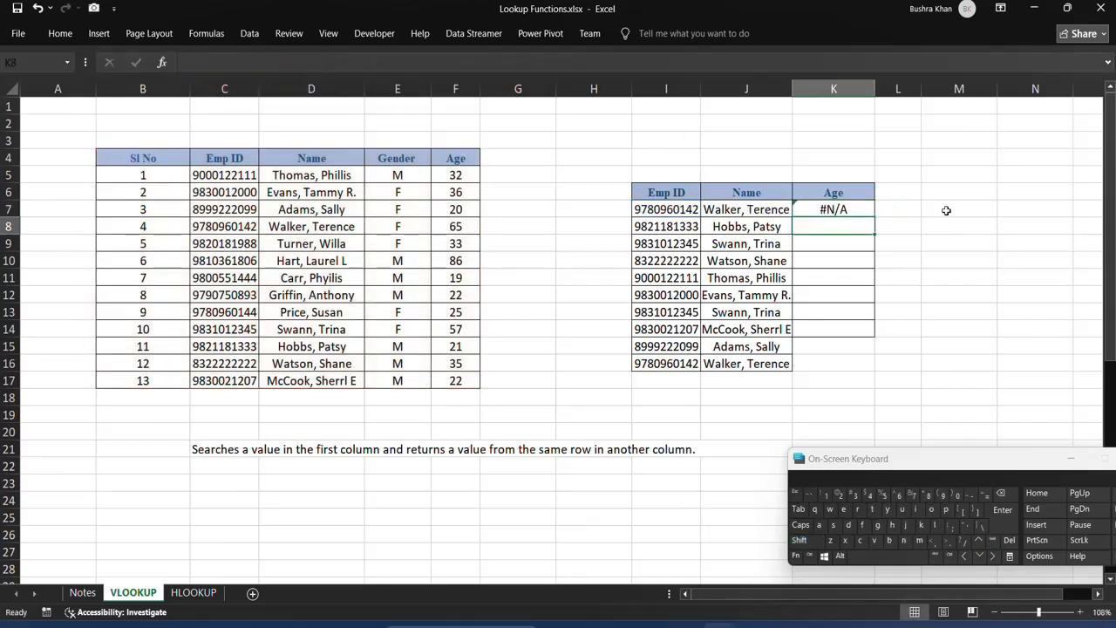
# Examine the formula result in K7 and compare its lookup value in I7 with the Sl No column B5:B17.
pyautogui.click(864, 212)
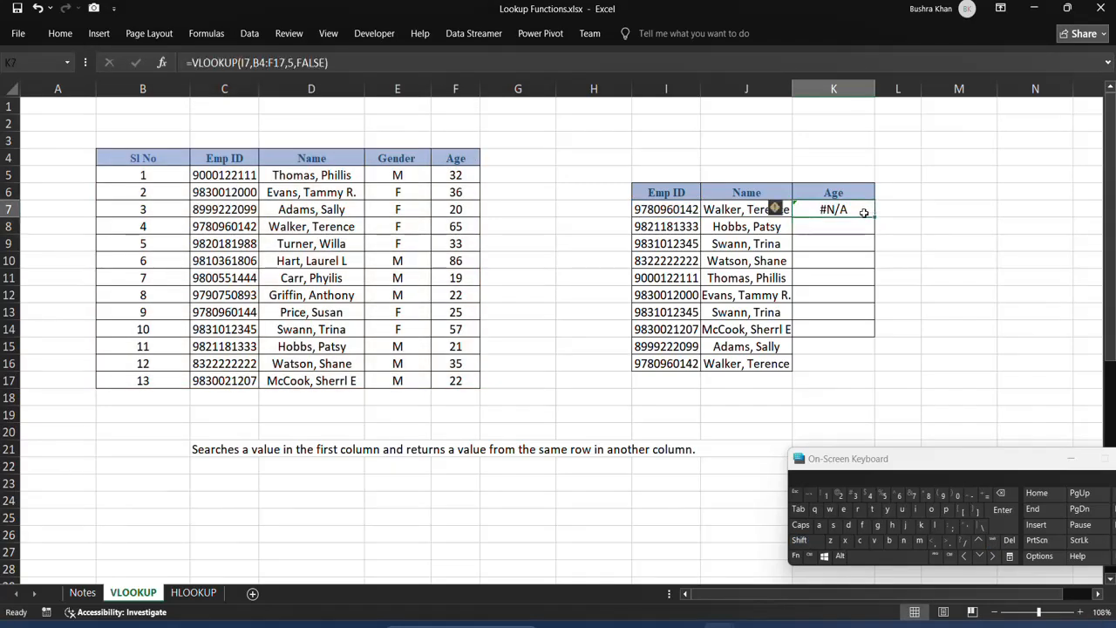
pyautogui.click(776, 211)
pyautogui.click(849, 201)
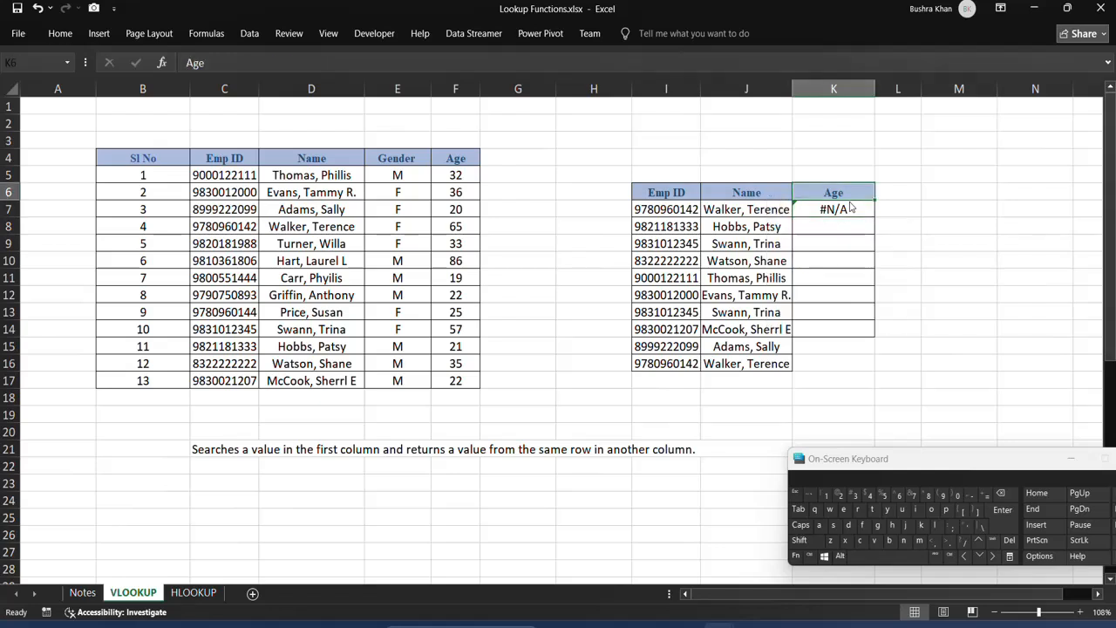
pyautogui.doubleClick(837, 209)
pyautogui.click(883, 278)
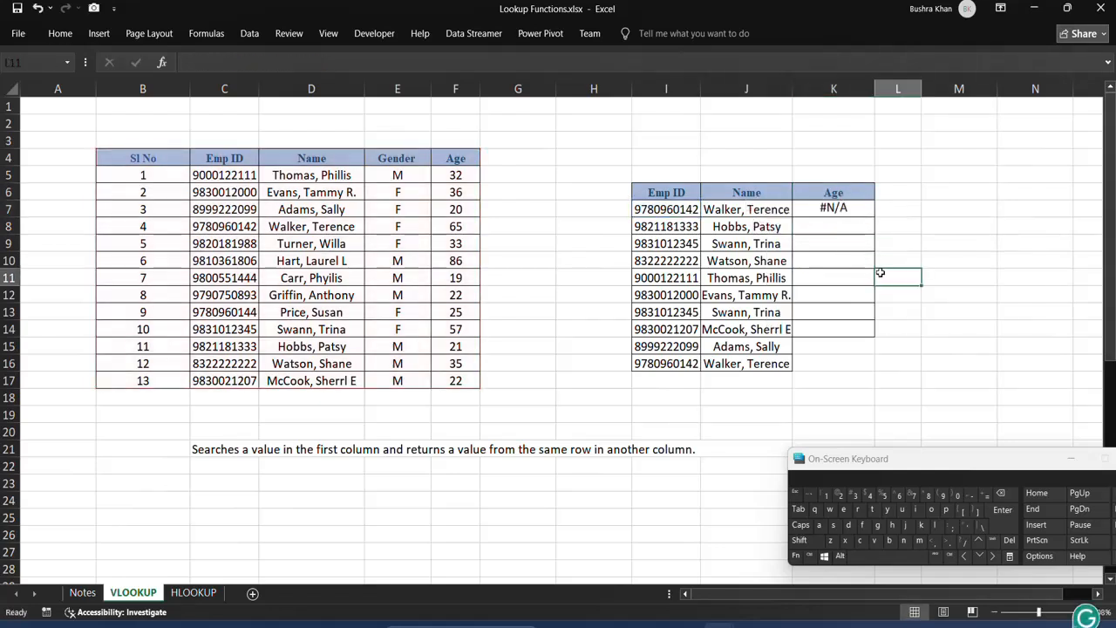
pyautogui.click(665, 212)
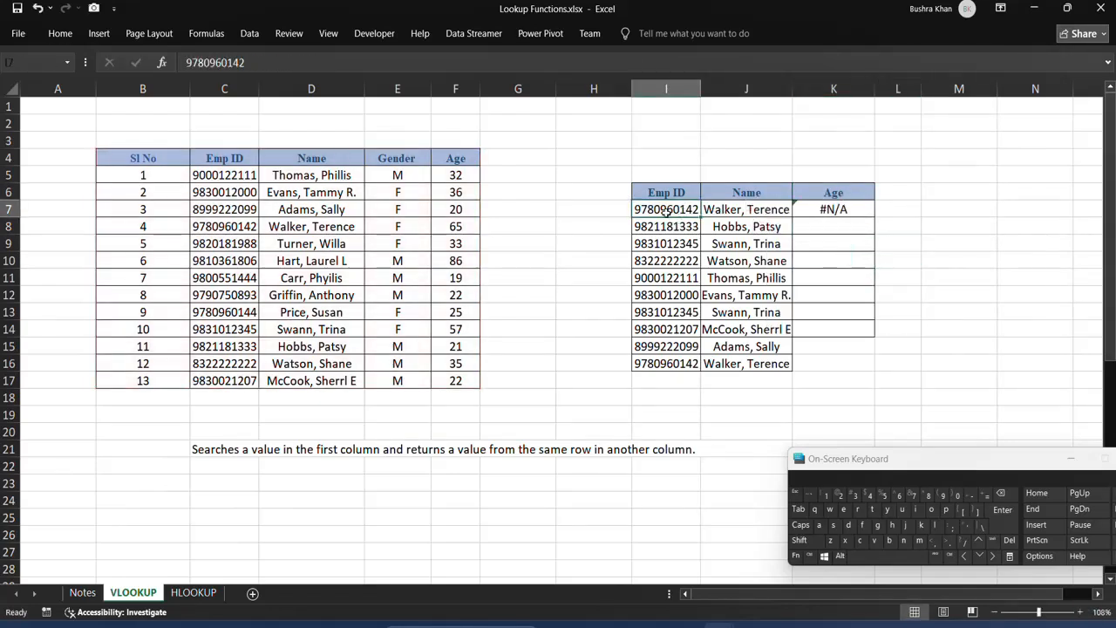
pyautogui.moveTo(156, 173); pyautogui.dragTo(156, 384)
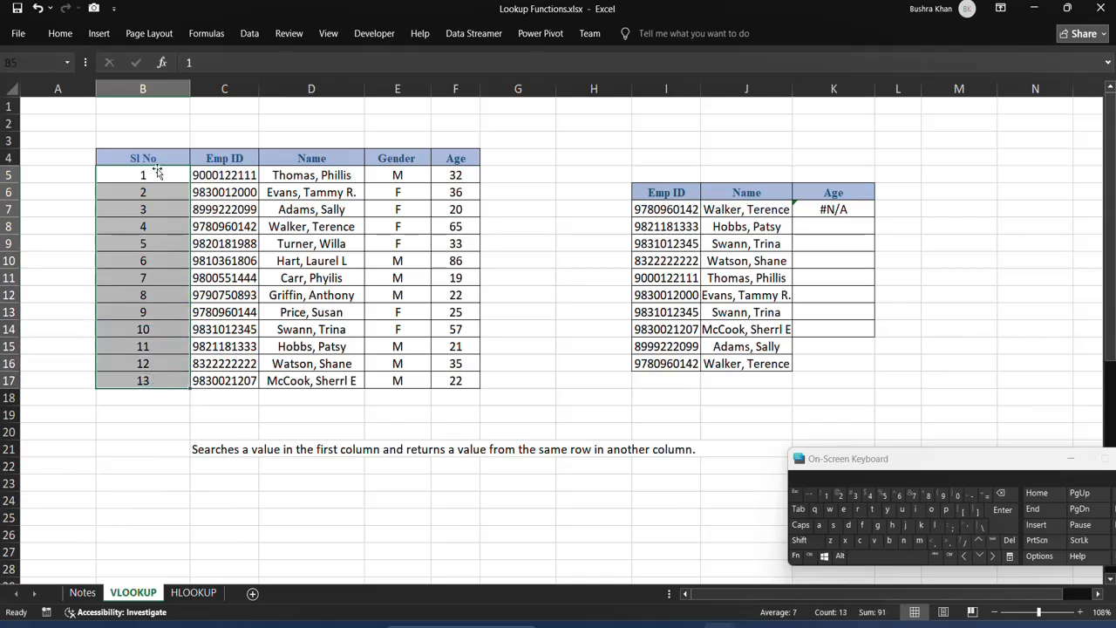
pyautogui.moveTo(158, 176); pyautogui.dragTo(168, 374)
# Change the table array in K7's VLOOKUP to the absolute range $C$4:$F$17 and commit the formula.
pyautogui.doubleClick(839, 209)
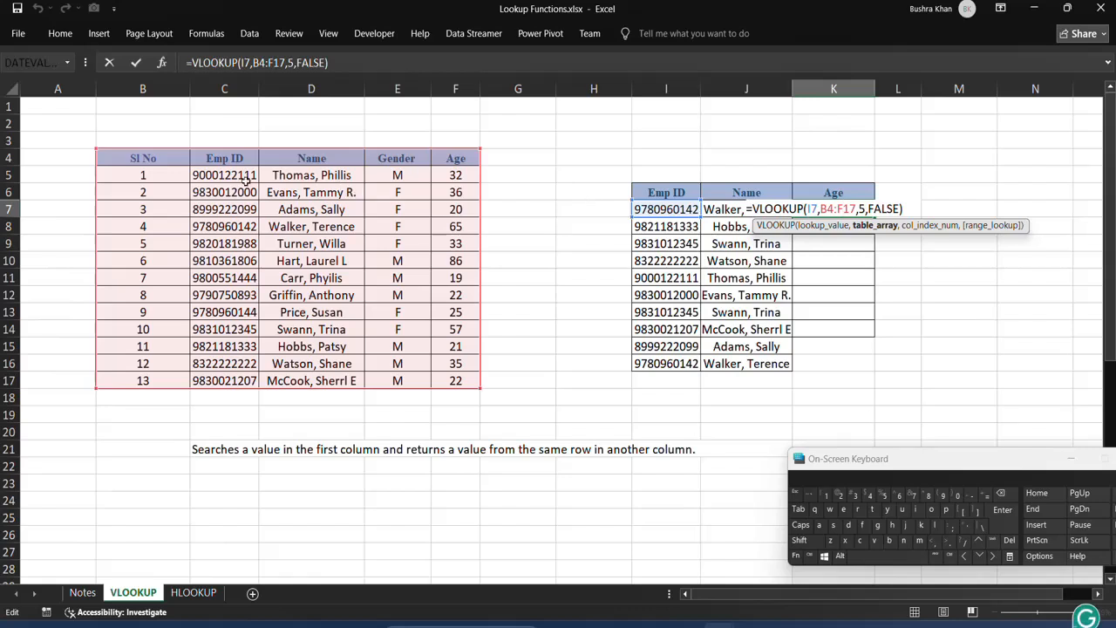
pyautogui.click(259, 64)
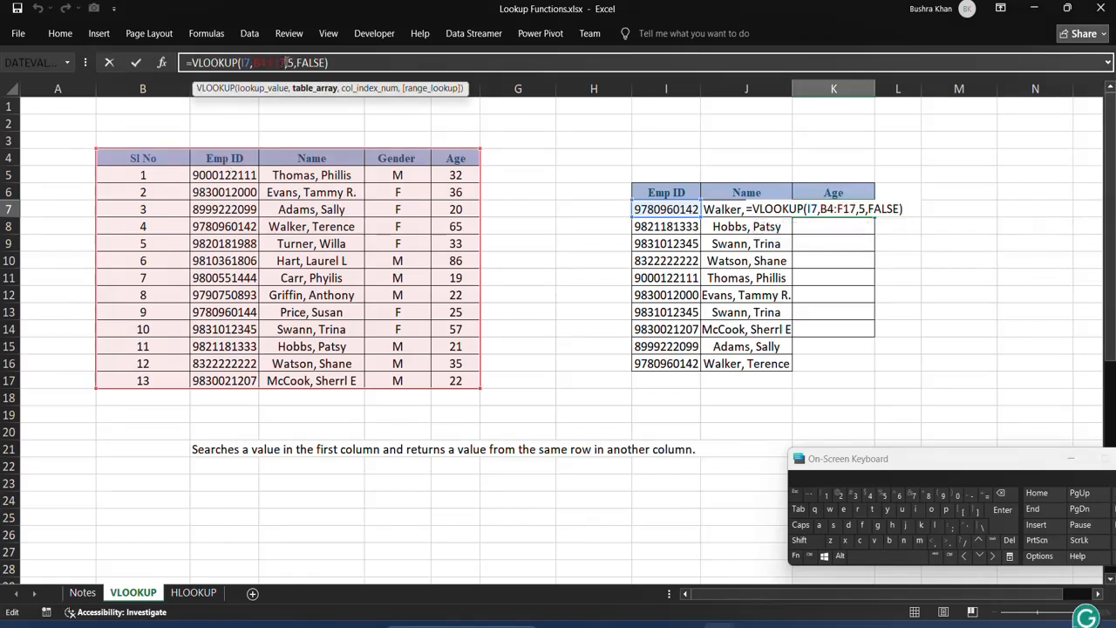
pyautogui.moveTo(223, 160); pyautogui.dragTo(442, 380)
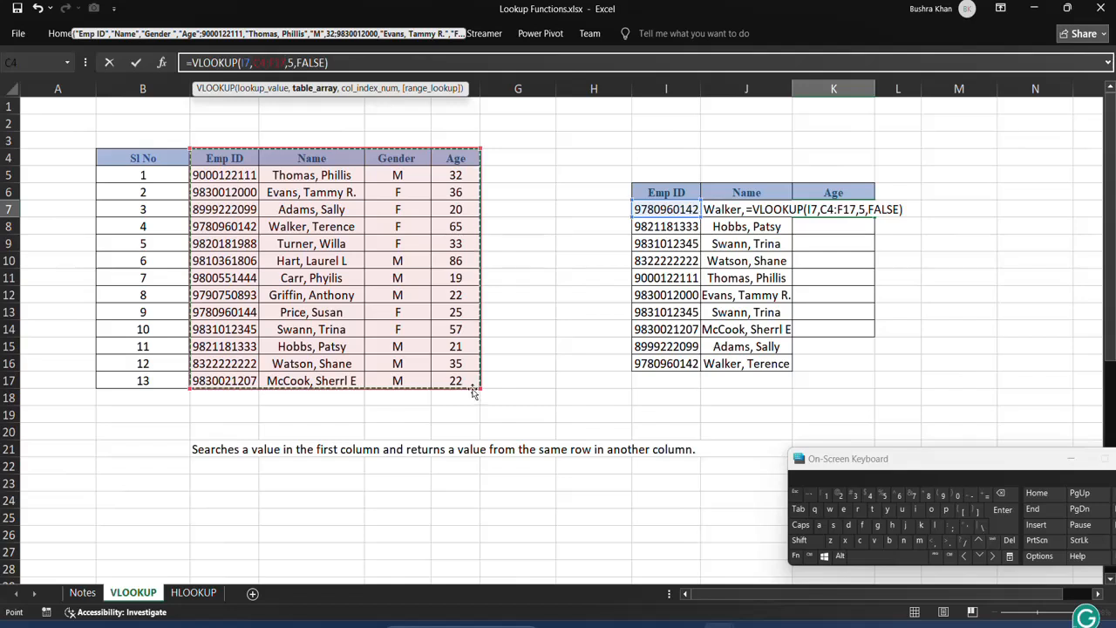
pyautogui.click(796, 556)
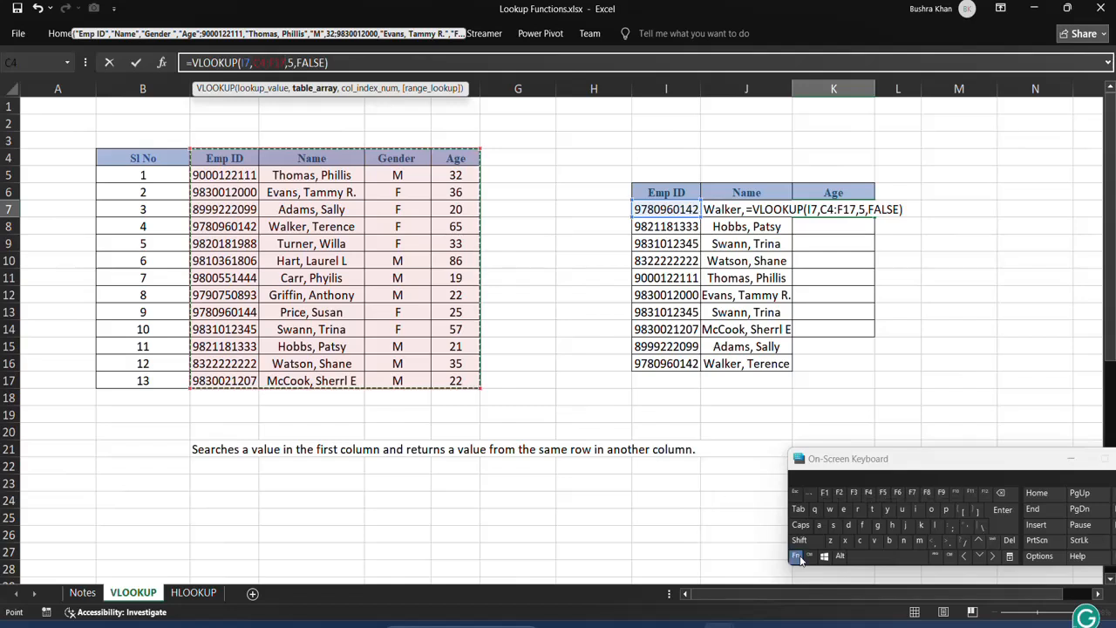
pyautogui.click(869, 495)
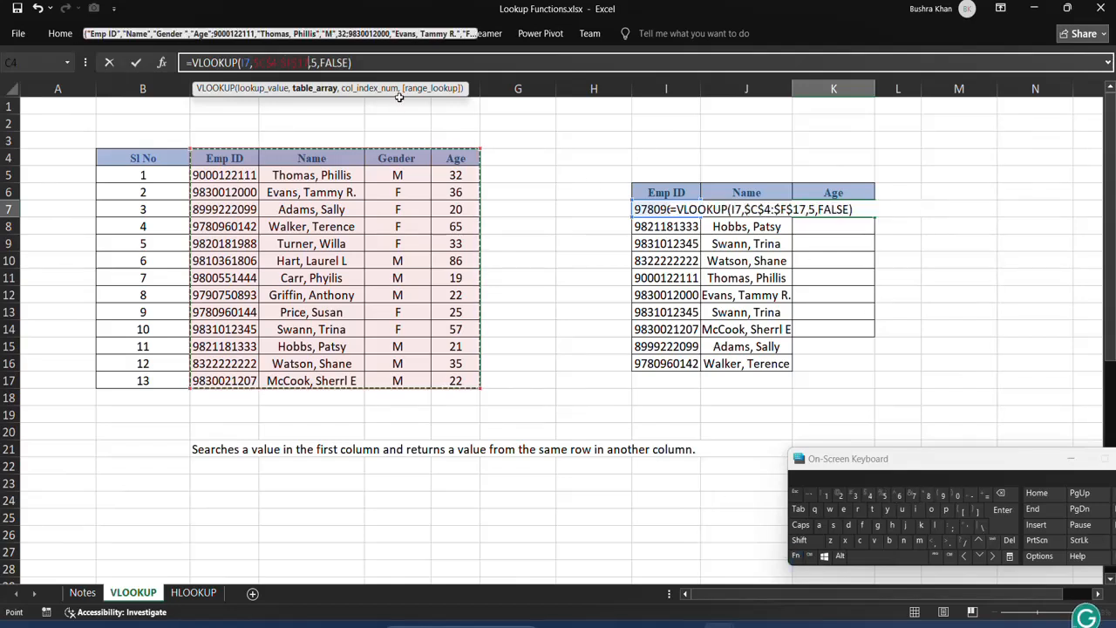
pyautogui.press('Return')
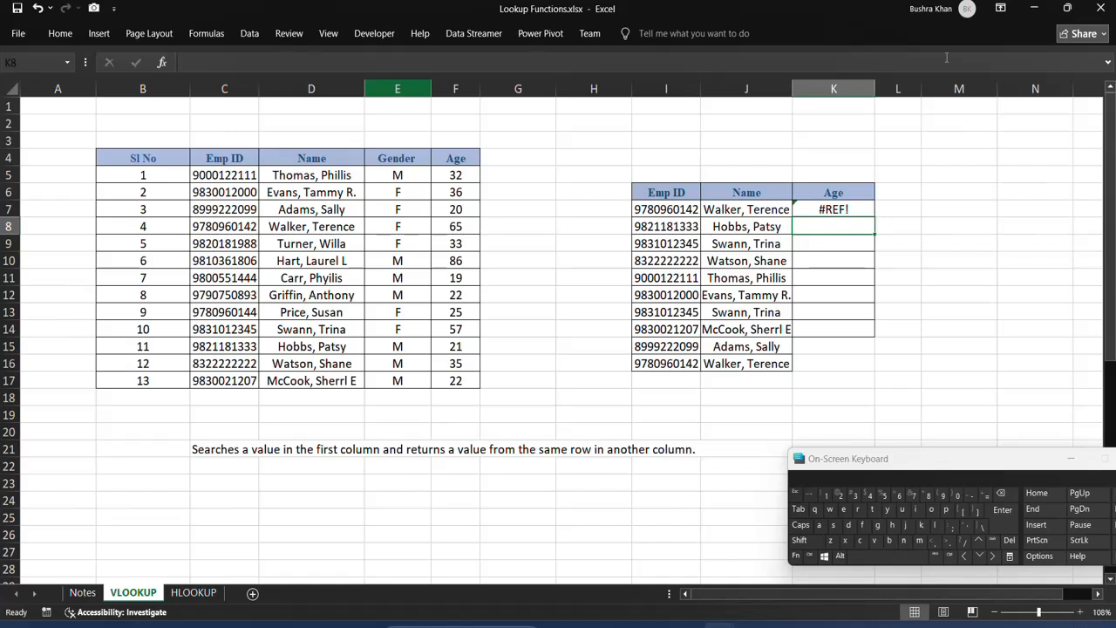
# Set the column index in K7's VLOOKUP formula to 4 and commit it.
pyautogui.click(848, 209)
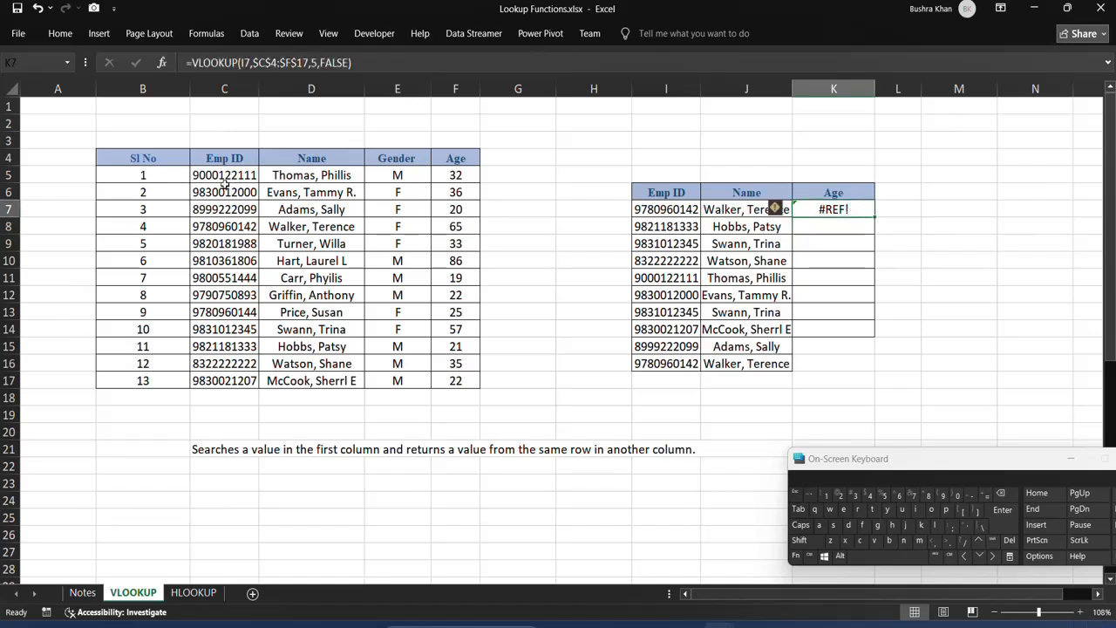
pyautogui.doubleClick(844, 209)
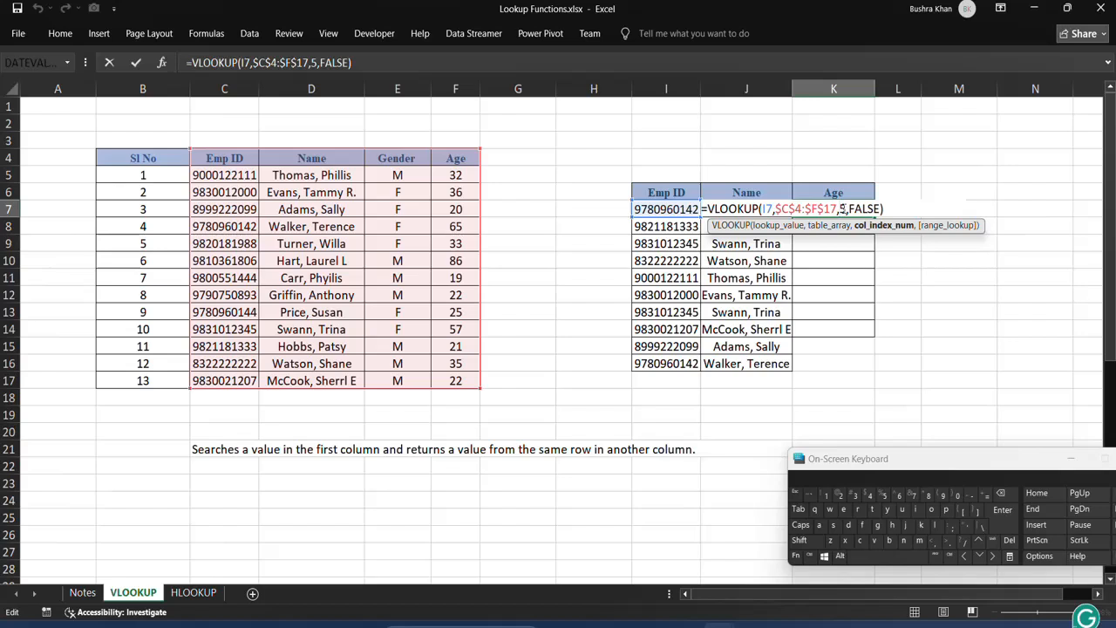
pyautogui.press('BackSpace')
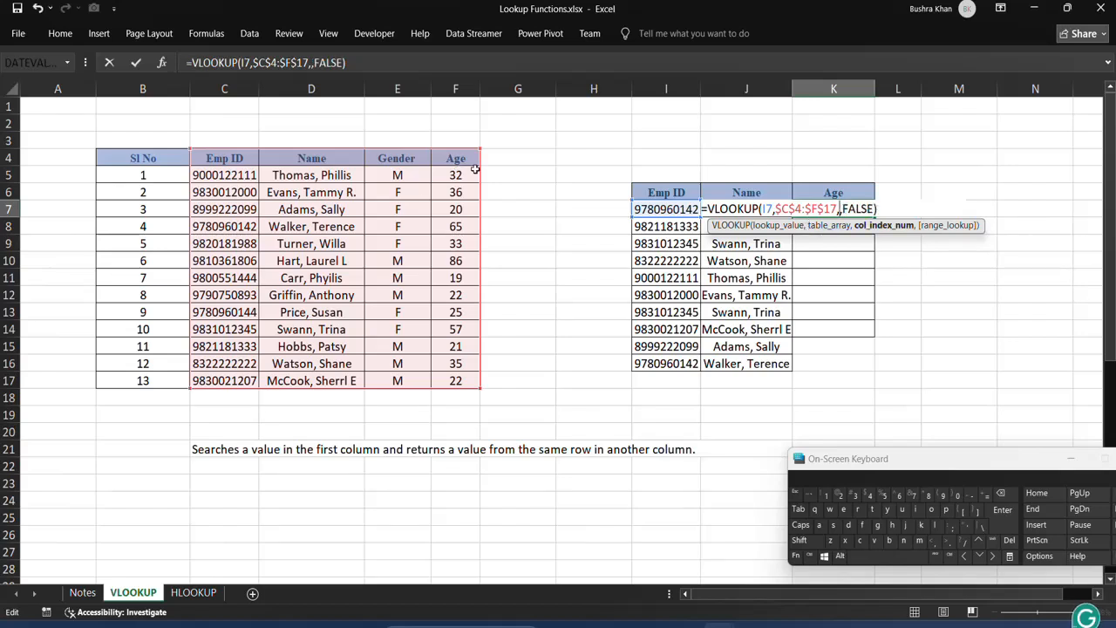
pyautogui.write('4')
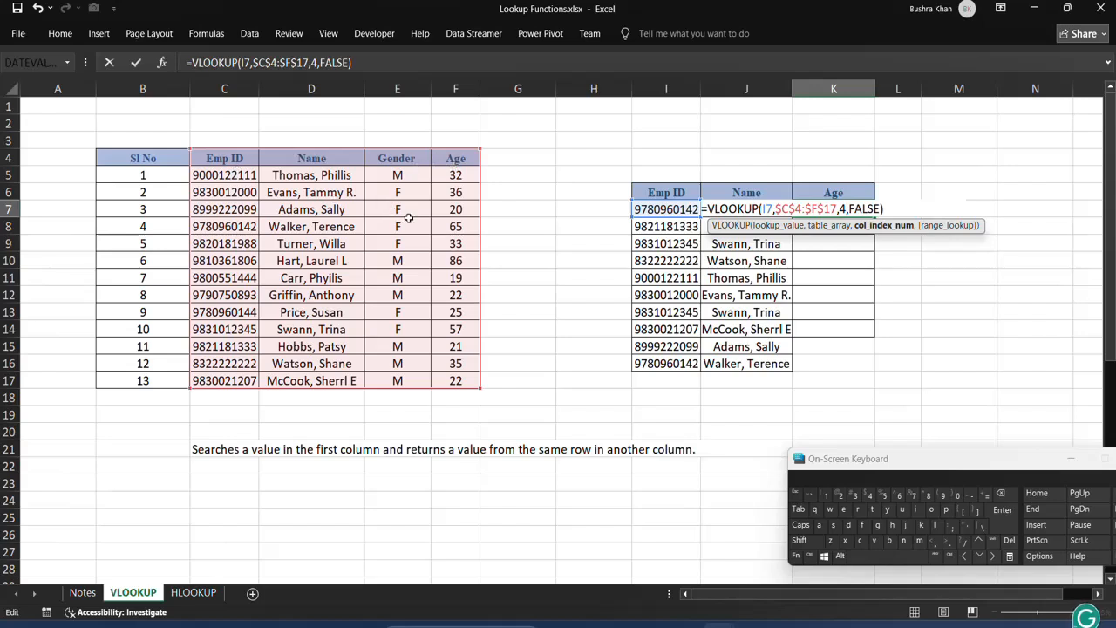
pyautogui.press('Return')
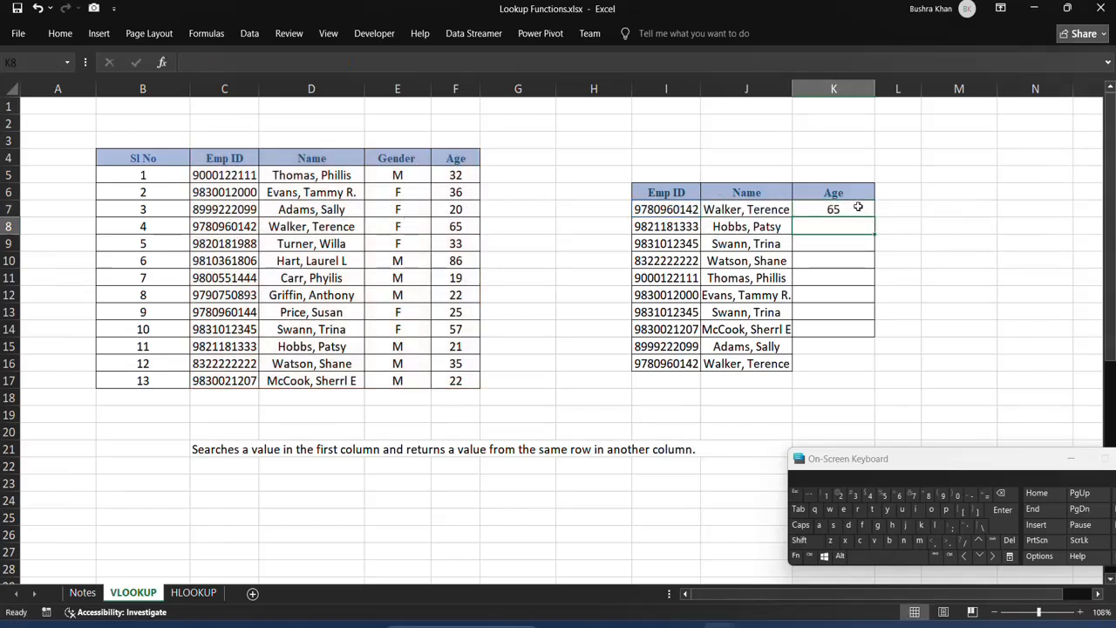
# Fill the Age formula from K7 down to K16.
pyautogui.click(857, 205)
pyautogui.moveTo(877, 220); pyautogui.dragTo(874, 371)
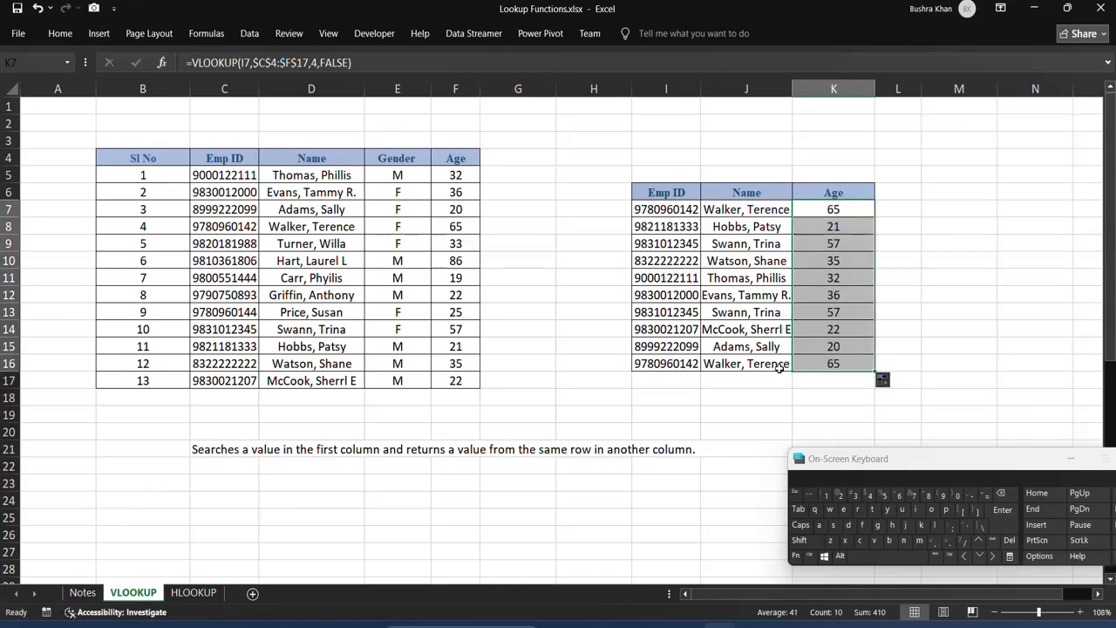
pyautogui.click(748, 394)
# Switch to the HLOOKUP sheet and go to the employee tables in its first rows.
pyautogui.scroll(-1, 748, 394)
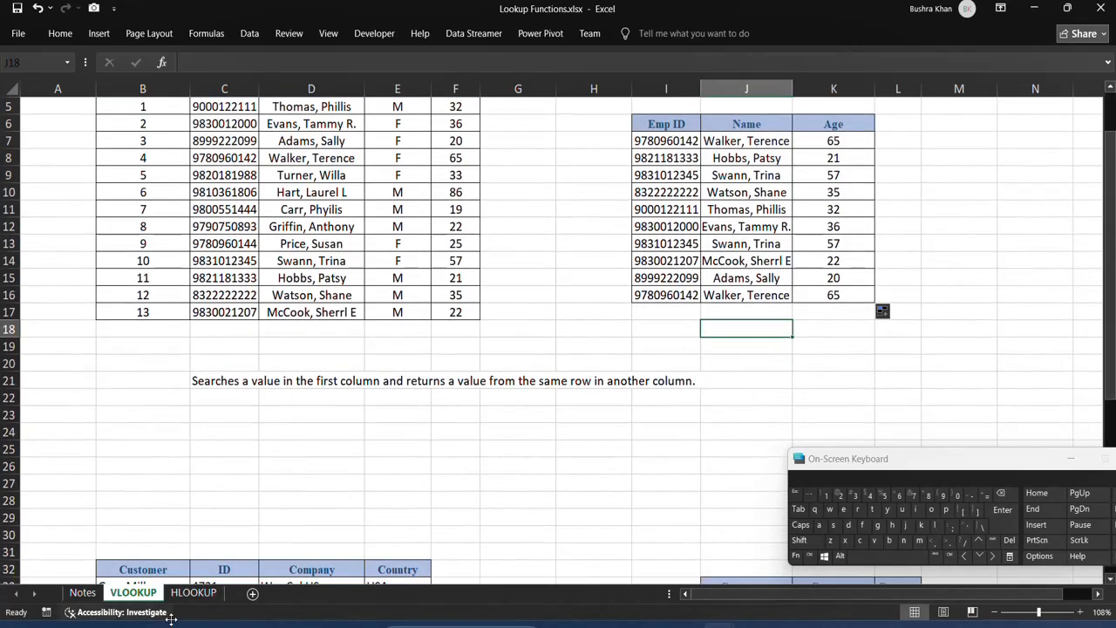
pyautogui.click(193, 593)
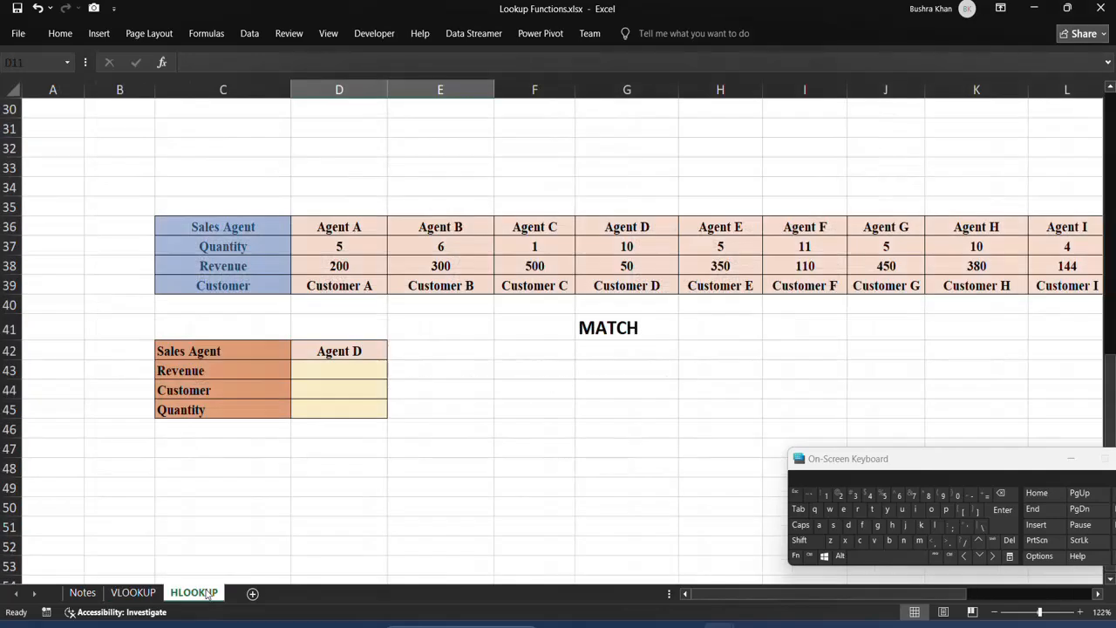
pyautogui.scroll(10, 533, 421)
pyautogui.click(478, 385)
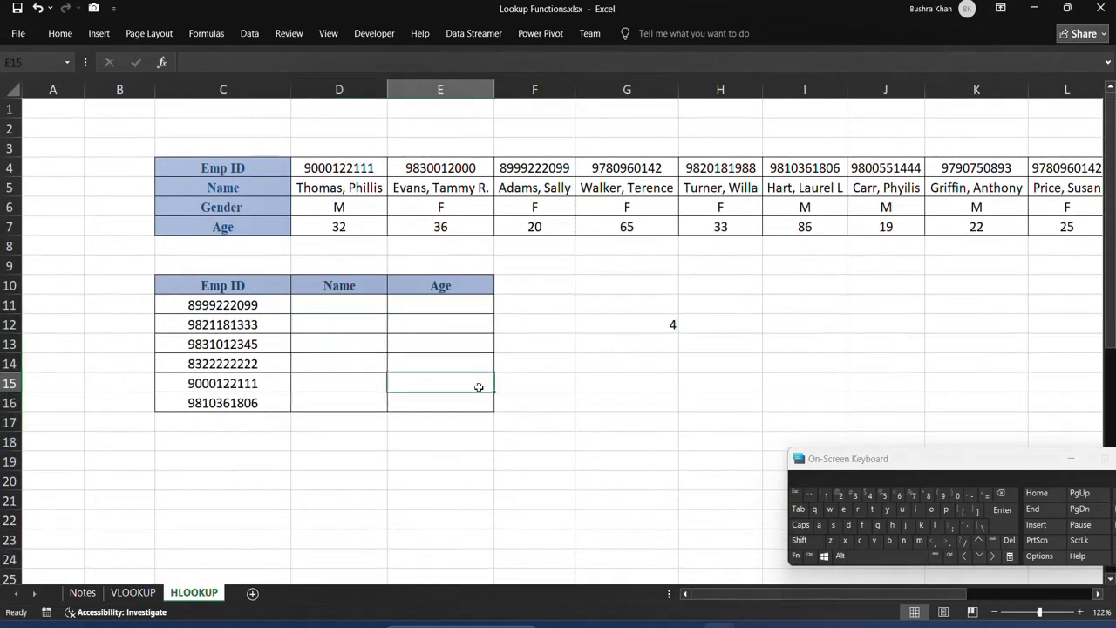
# Start an HLOOKUP formula in D11 with C11 as the lookup value and C4:P7 as the table array.
pyautogui.click(336, 303)
pyautogui.hscroll(3, 336, 302)
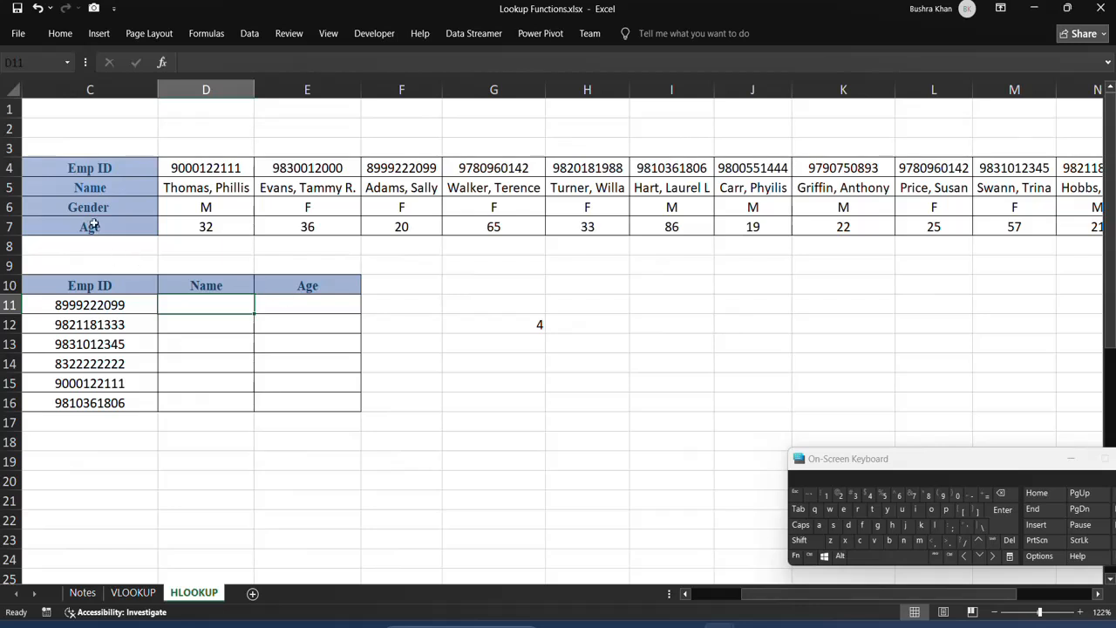
pyautogui.write('=')
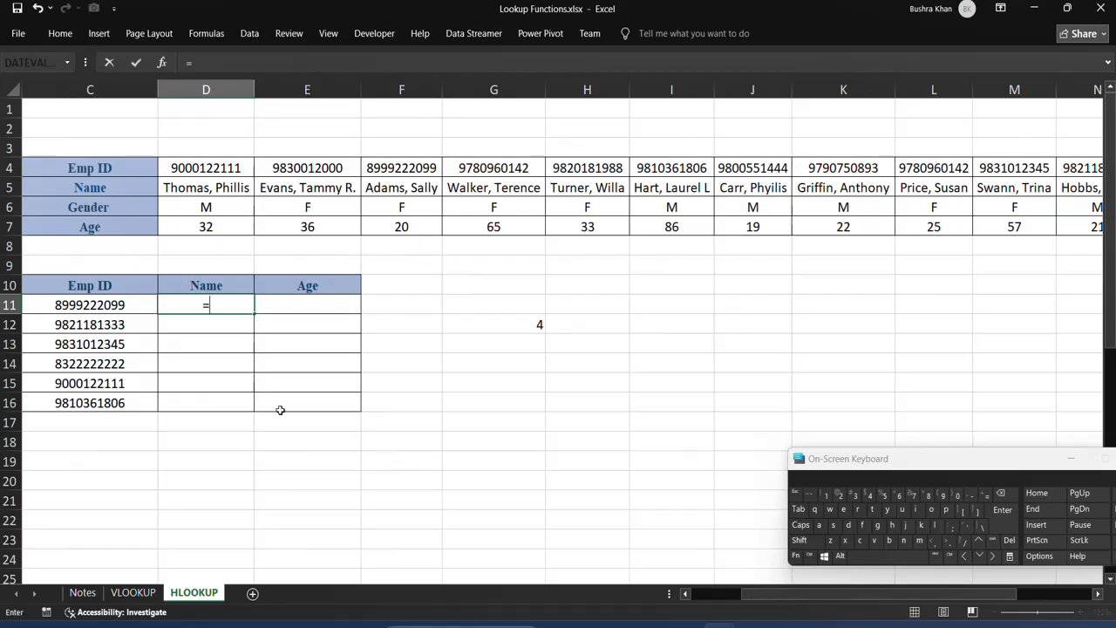
pyautogui.write('hl')
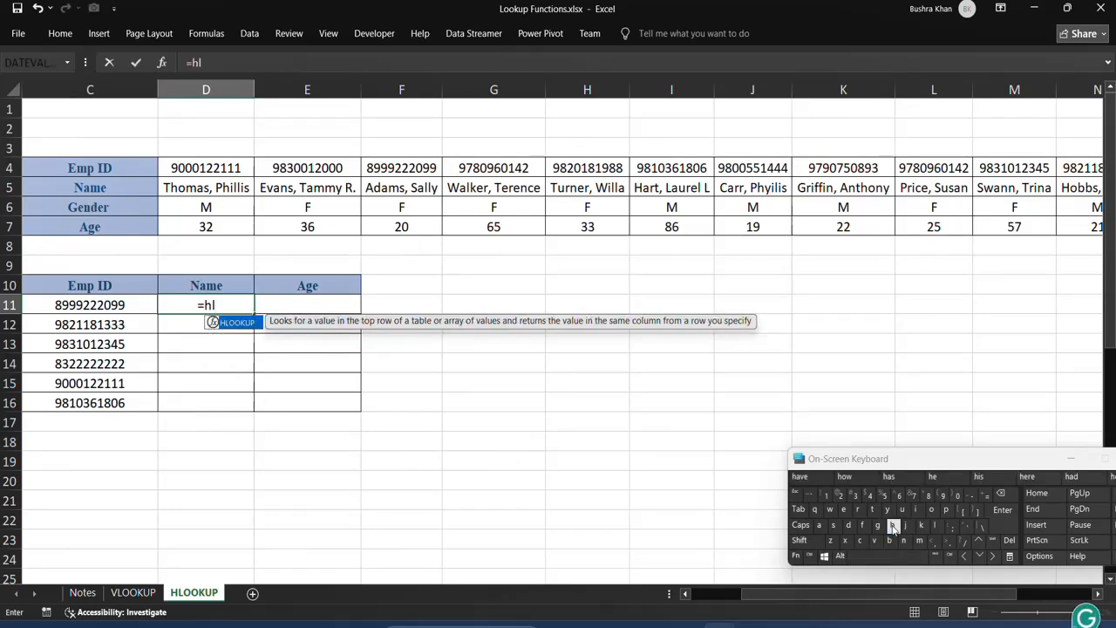
pyautogui.press('Tab')
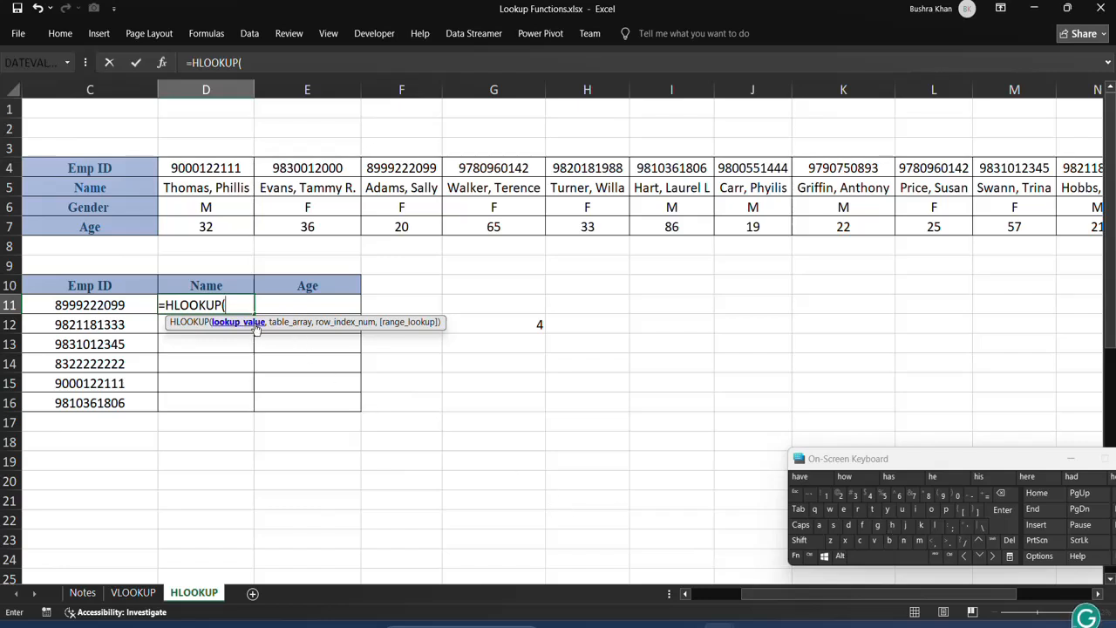
pyautogui.click(100, 304)
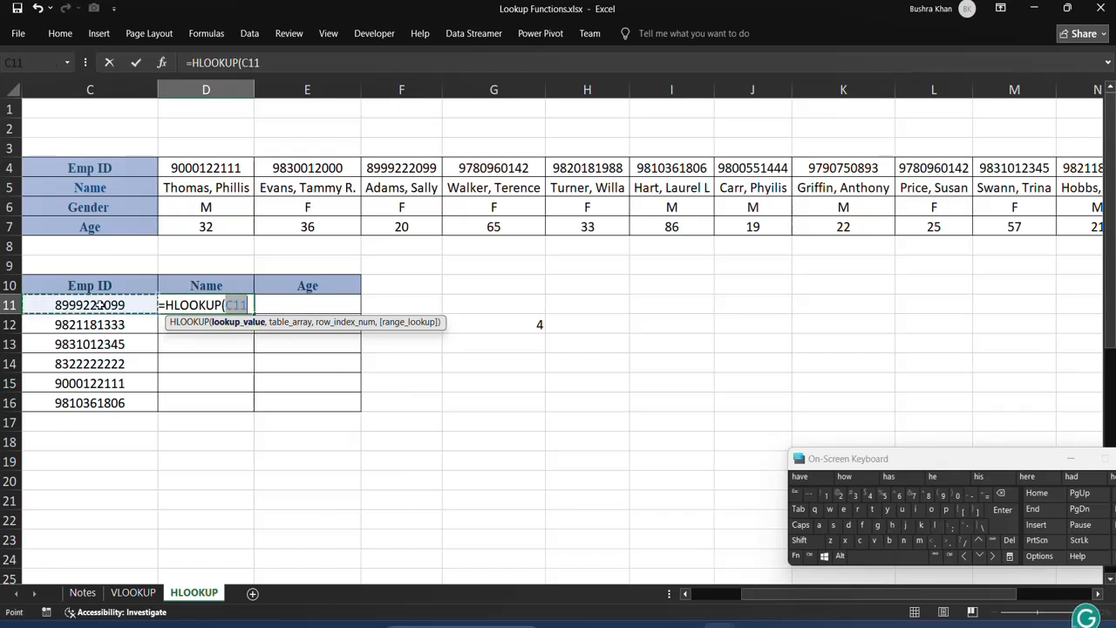
pyautogui.write(',')
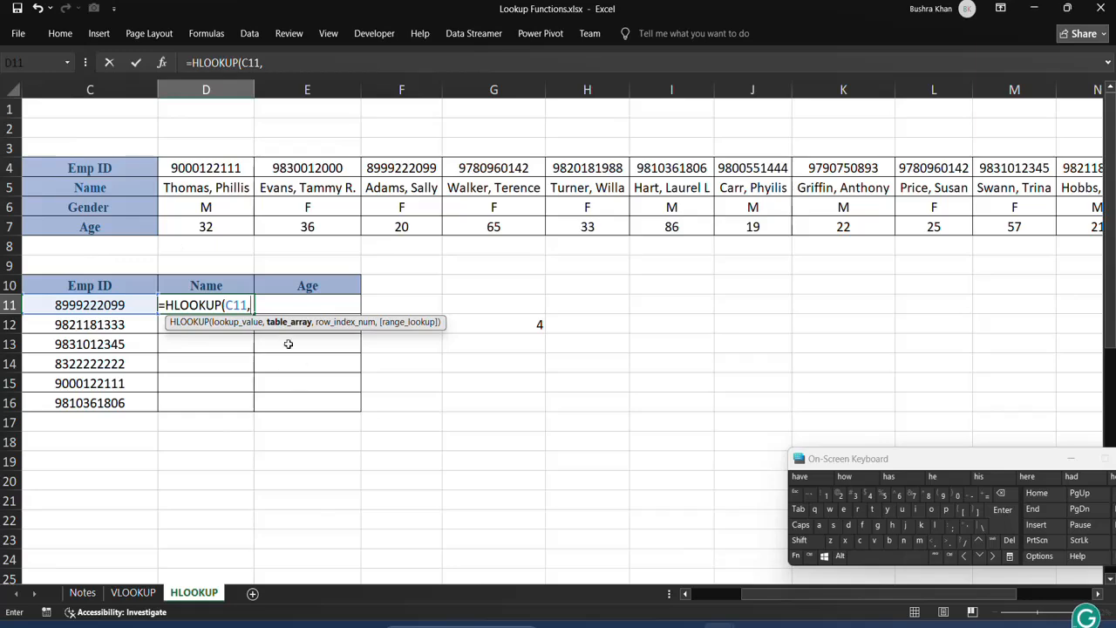
pyautogui.click(119, 168)
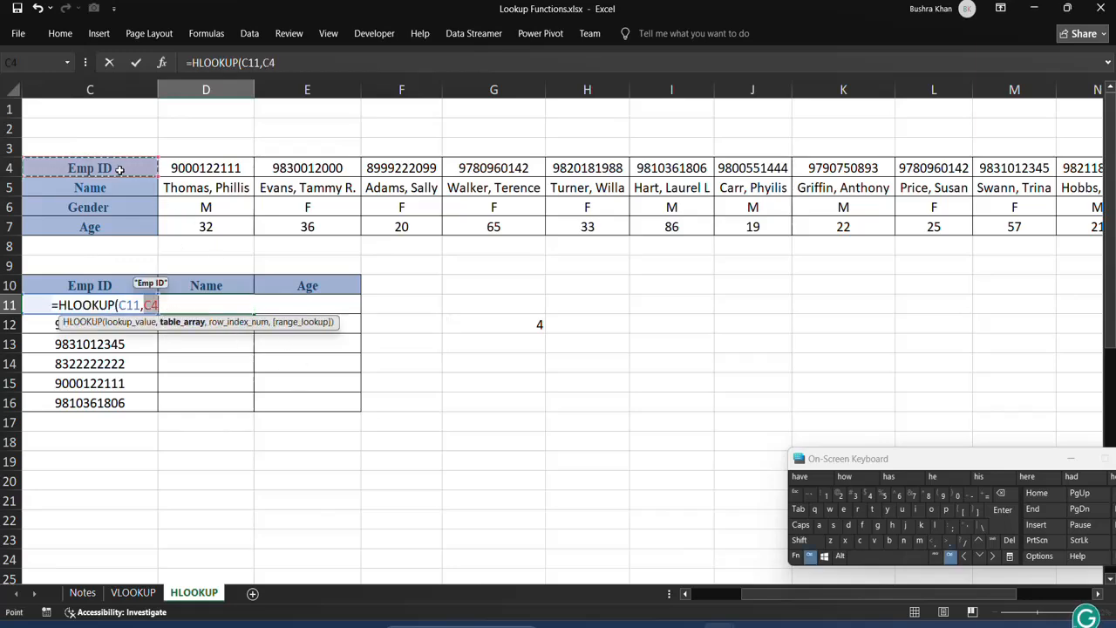
pyautogui.moveTo(120, 169); pyautogui.dragTo(1003, 234)
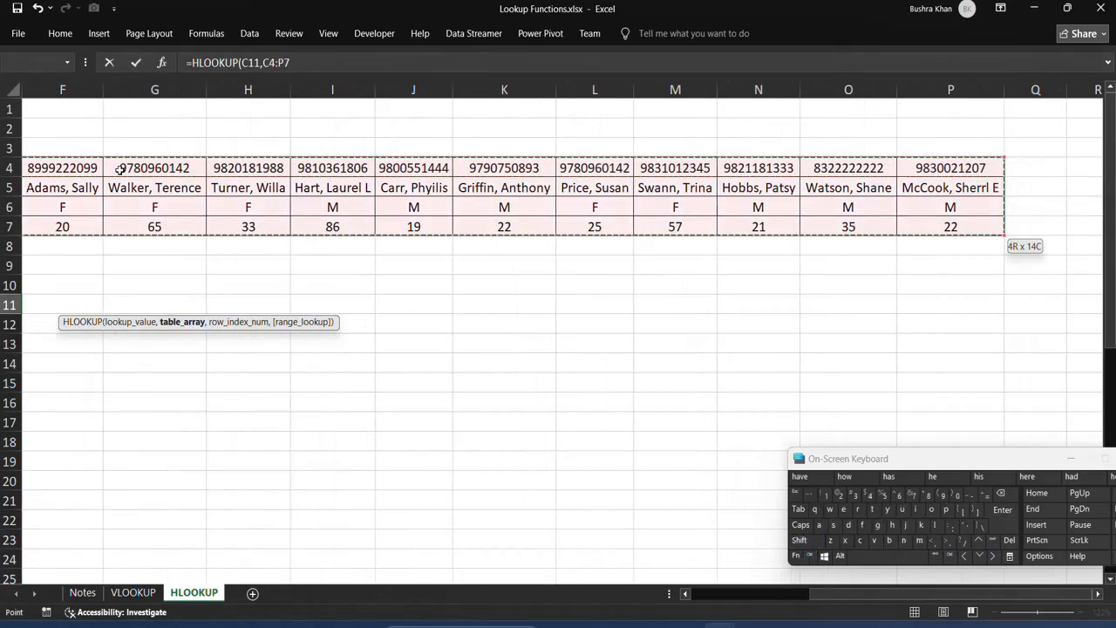
# Make the table array in D11's HLOOKUP formula absolute as $C$4:$P$7.
pyautogui.click(264, 63)
pyautogui.click(307, 61)
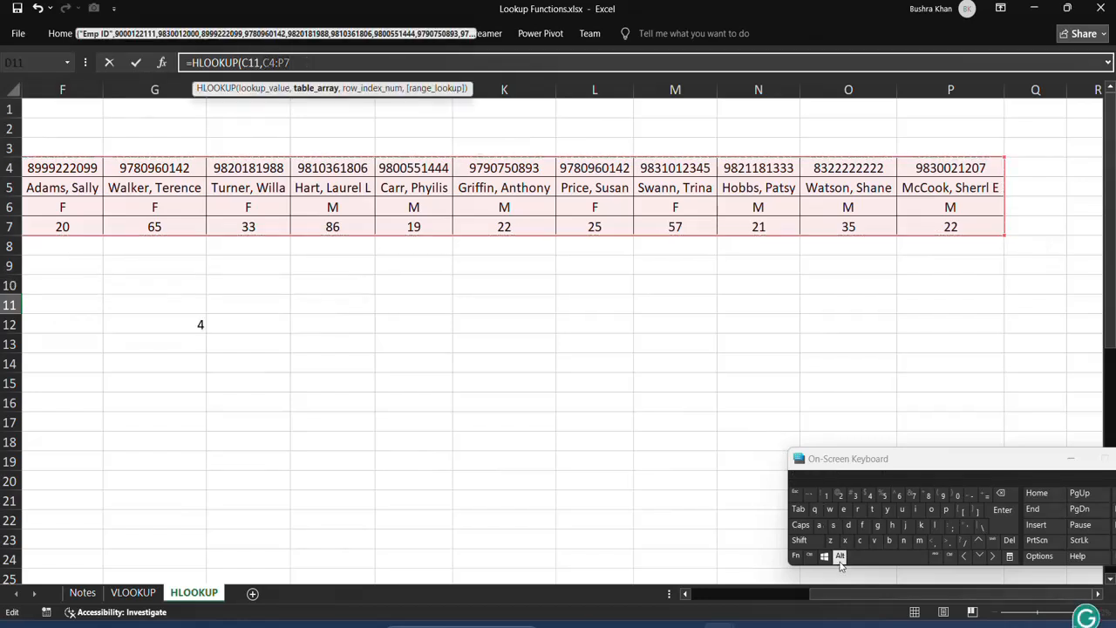
pyautogui.click(795, 556)
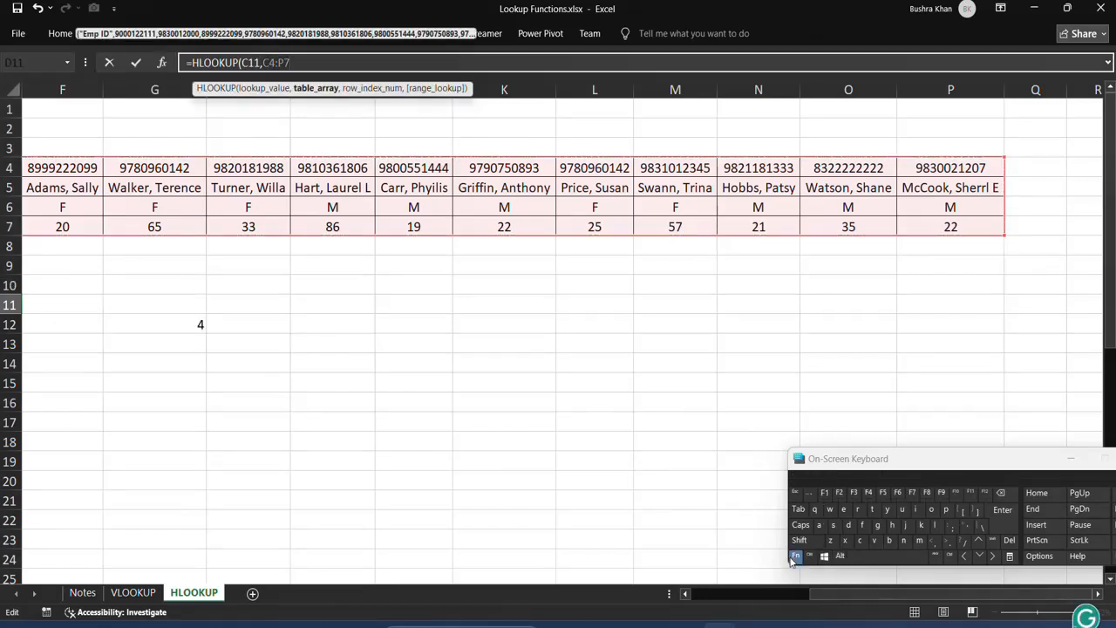
pyautogui.click(868, 493)
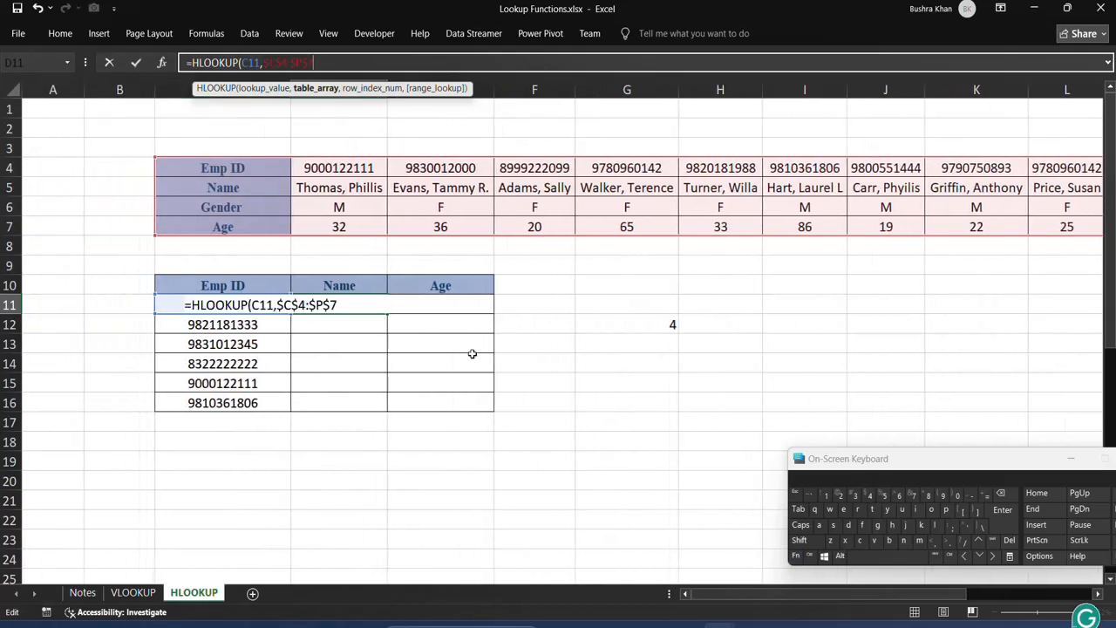
pyautogui.write(',')
pyautogui.hotkey('ctrl', 'z')
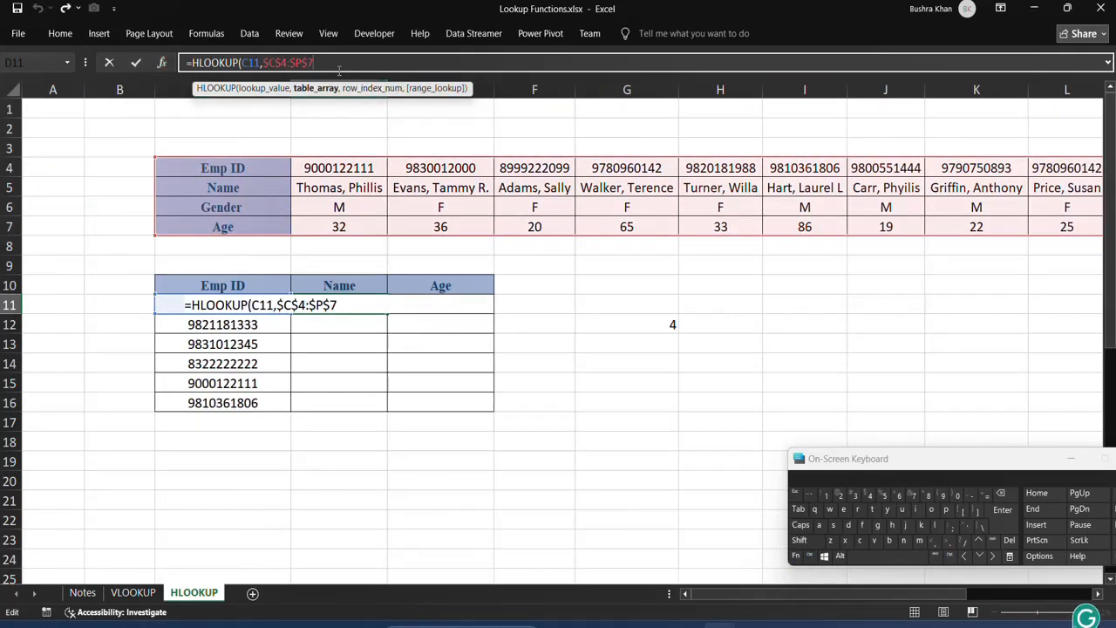
# Complete D11's HLOOKUP with row index 2 and FALSE for an exact match, and commit the formula.
pyautogui.write(',2')
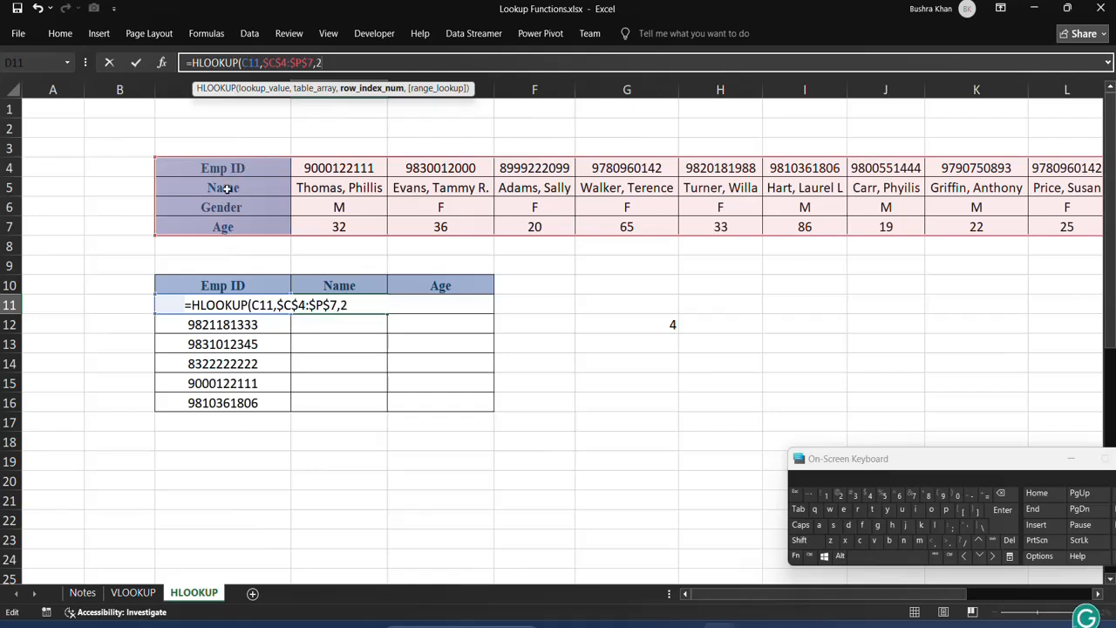
pyautogui.write(',')
pyautogui.press('Down')
pyautogui.press('Tab')
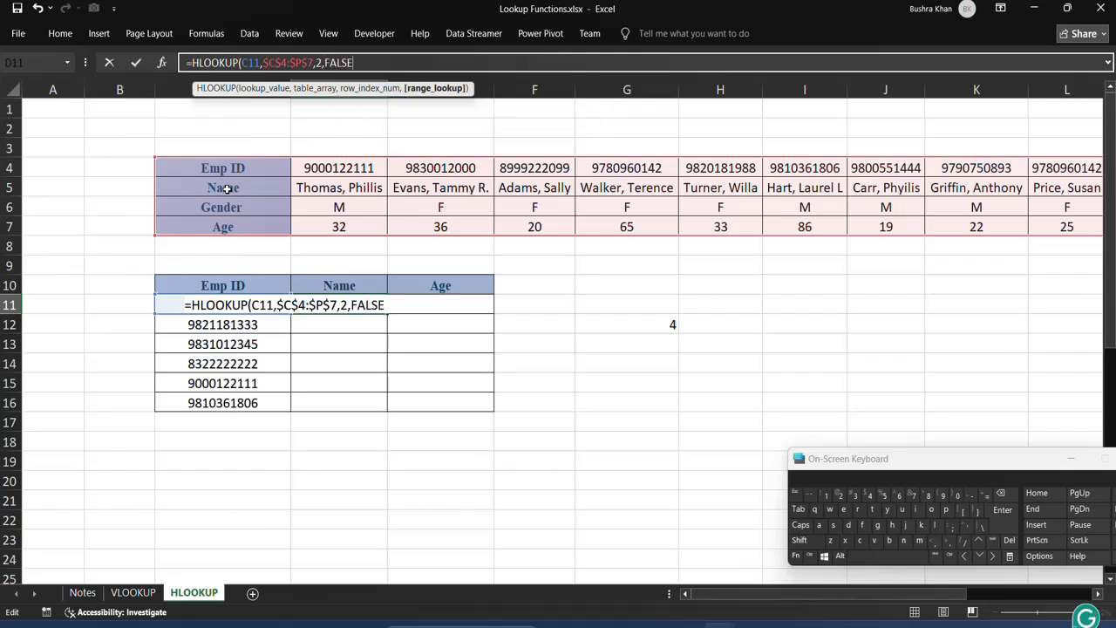
pyautogui.write(')')
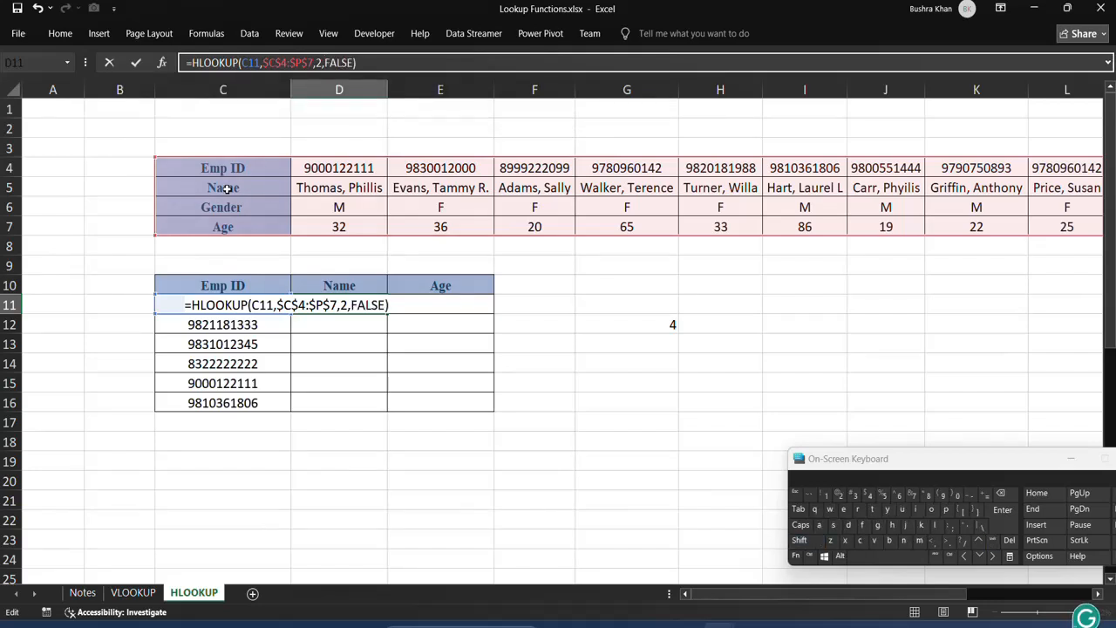
pyautogui.press('Return')
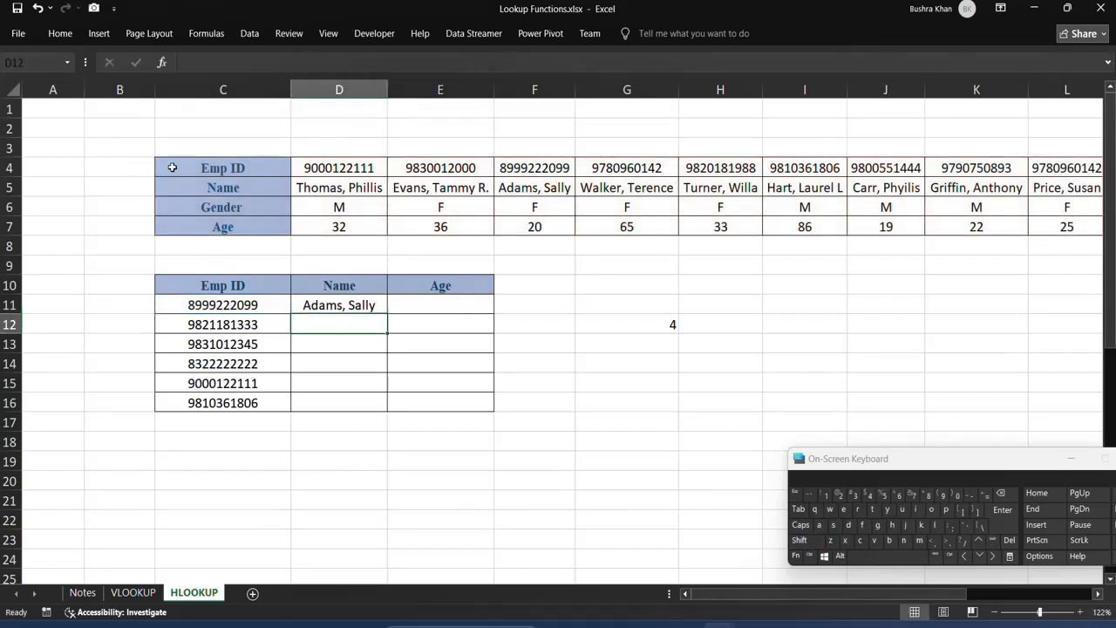
# Fill the Name formula from D11 down to D16.
pyautogui.click(341, 306)
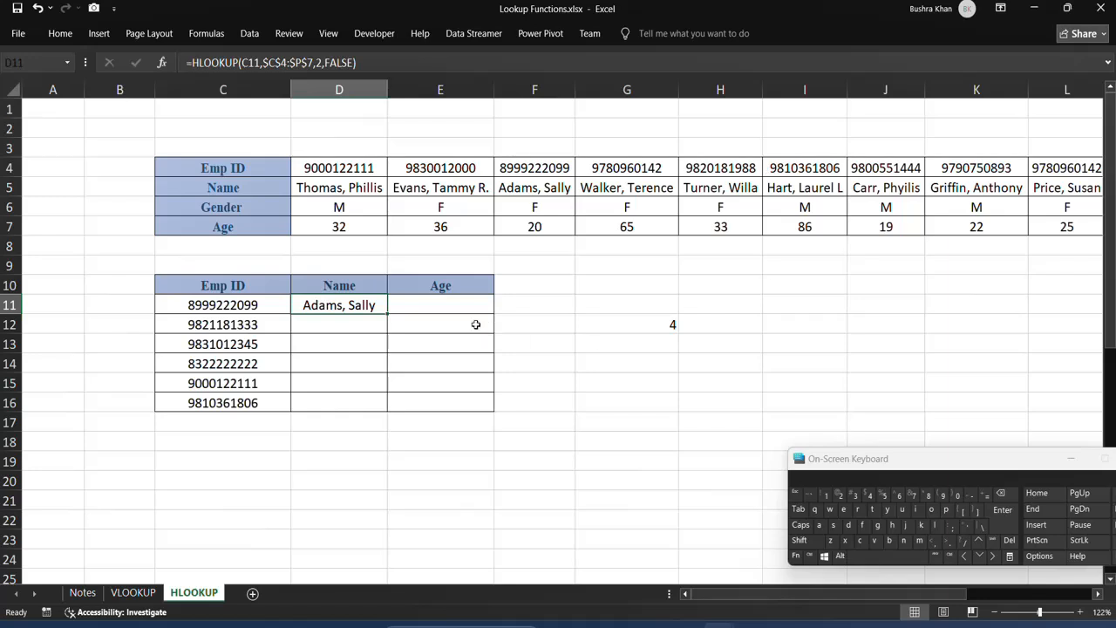
pyautogui.click(263, 304)
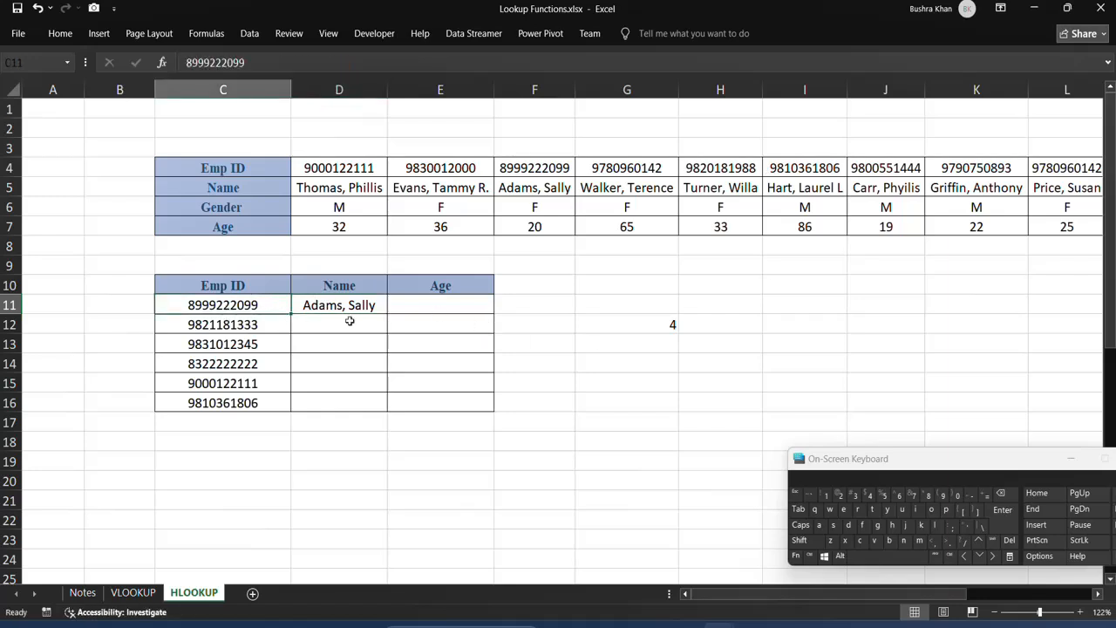
pyautogui.click(376, 304)
pyautogui.doubleClick(389, 316)
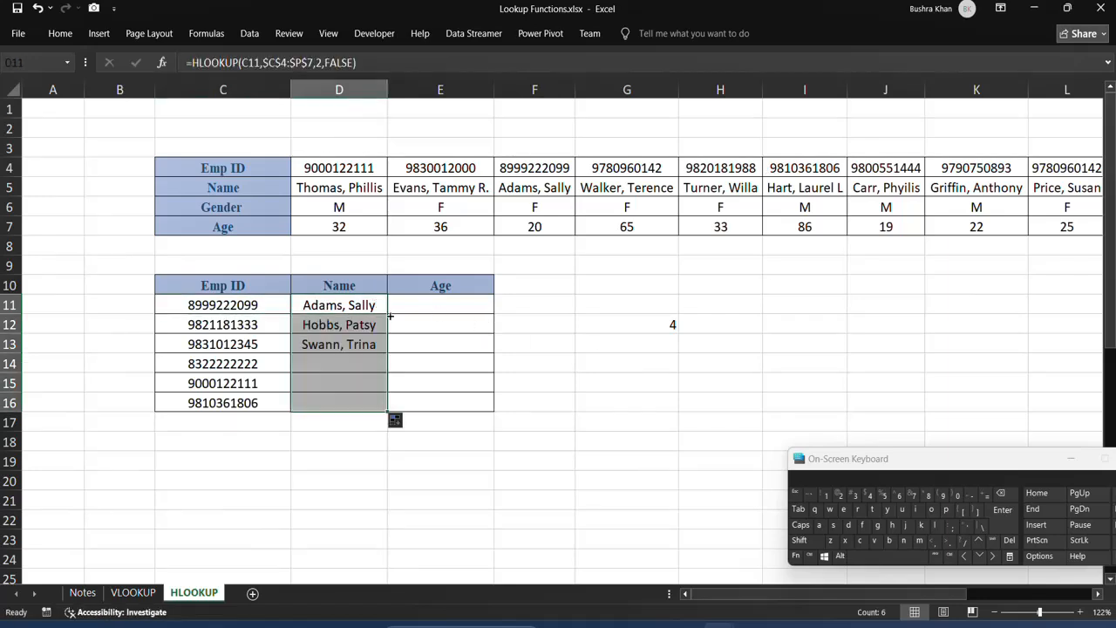
pyautogui.click(437, 306)
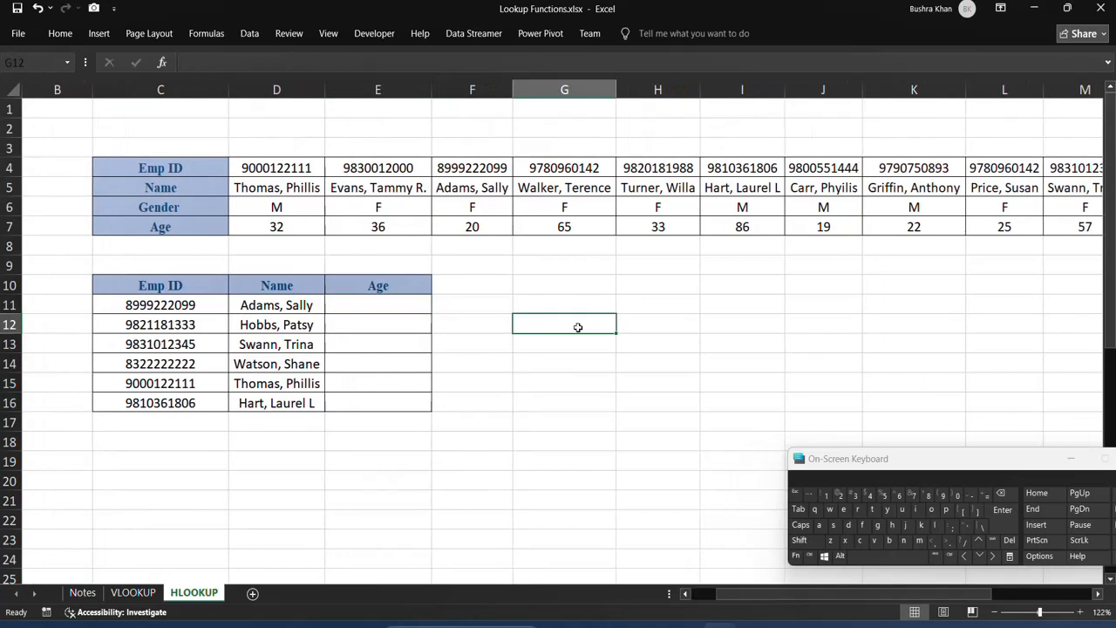
pyautogui.write('=ma')
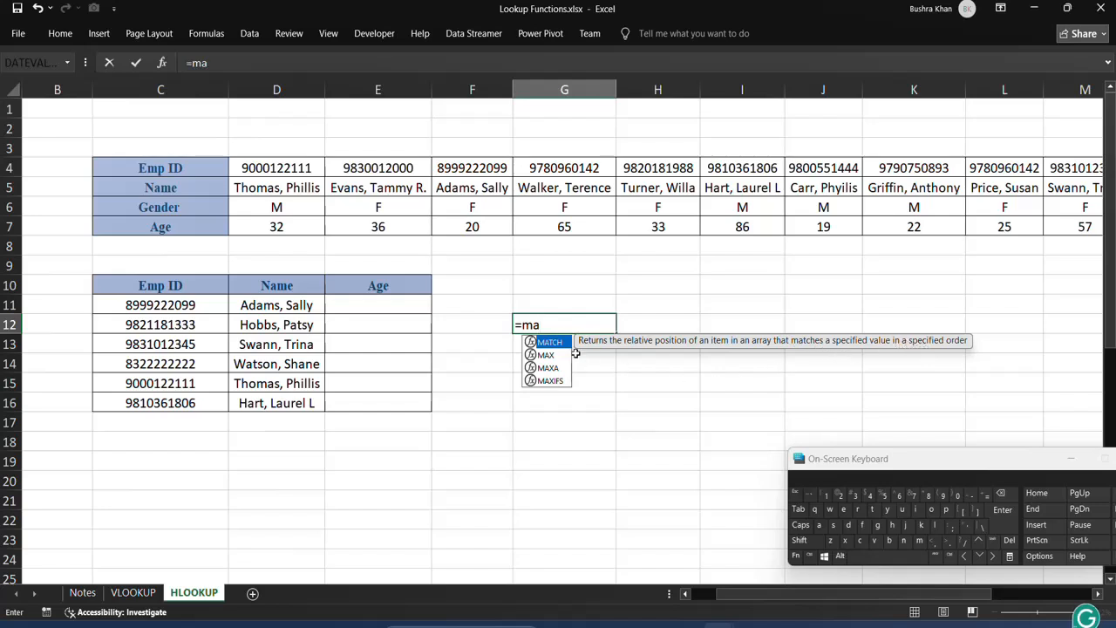
pyautogui.click(551, 332)
pyautogui.moveTo(542, 325); pyautogui.dragTo(480, 324)
pyautogui.press('BackSpace')
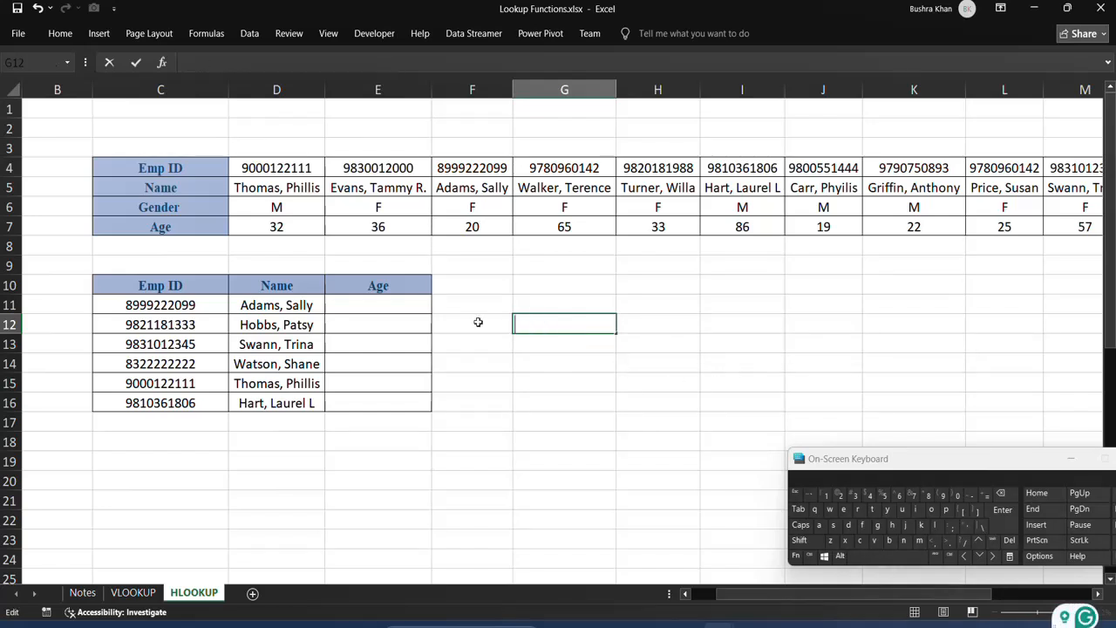
# Copy the Age header from E10 into G11.
pyautogui.click(363, 287)
pyautogui.hotkey('ctrl', 'c')
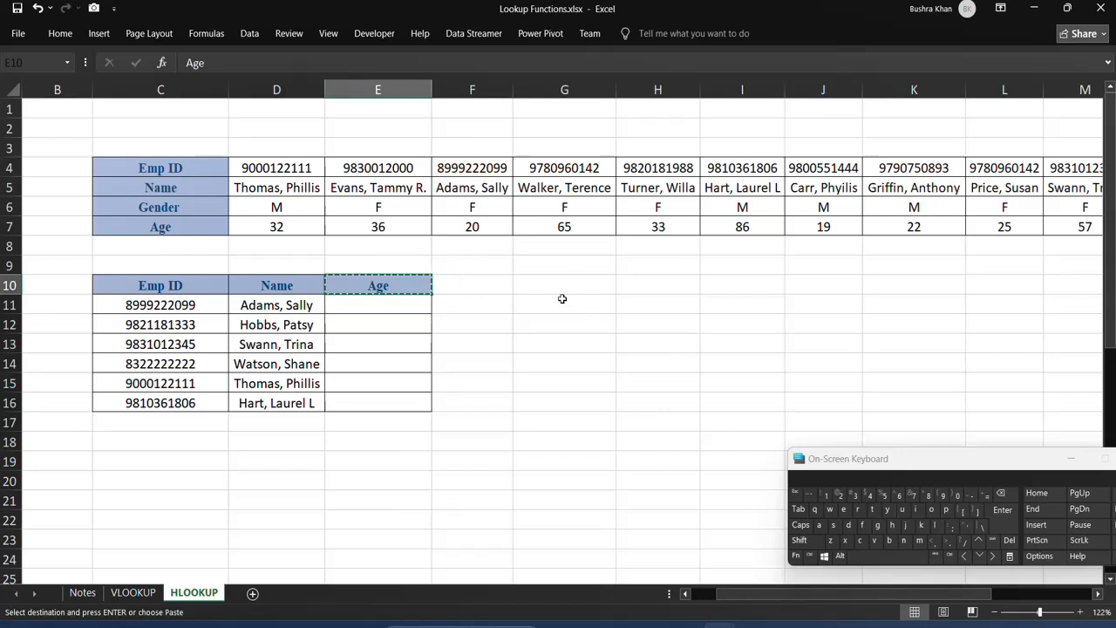
pyautogui.click(563, 299)
pyautogui.hotkey('ctrl', 'v')
pyautogui.moveTo(572, 325); pyautogui.dragTo(557, 299)
pyautogui.click(557, 304)
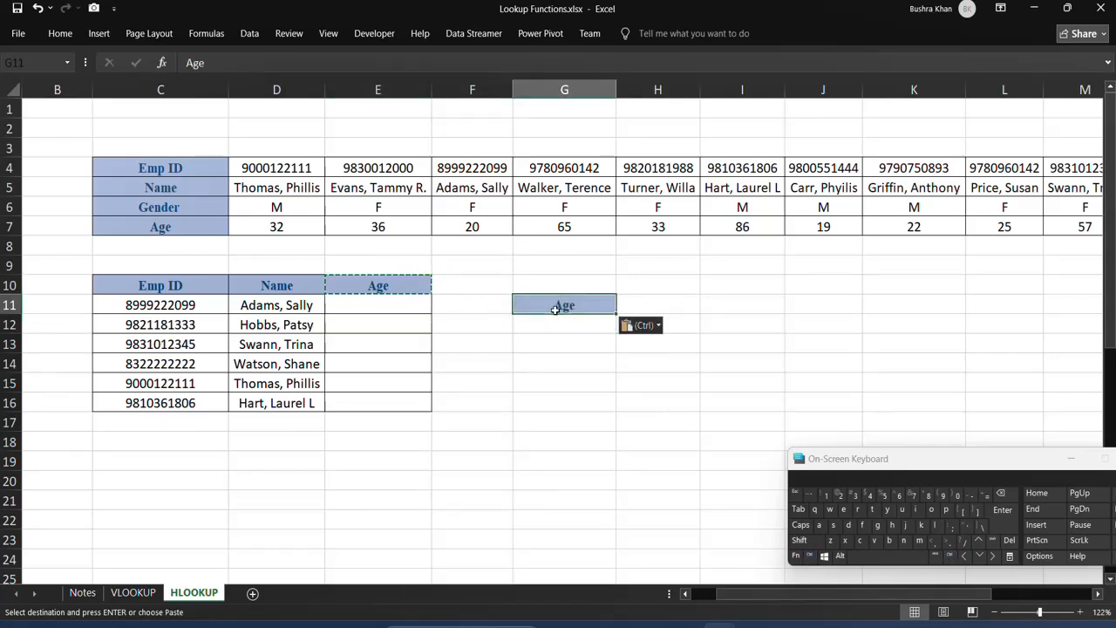
# Enter =MATCH(G11,C4:C7,0) in G12 to find the position of Age among the row headers.
pyautogui.moveTo(138, 151); pyautogui.dragTo(149, 242)
pyautogui.click(148, 241)
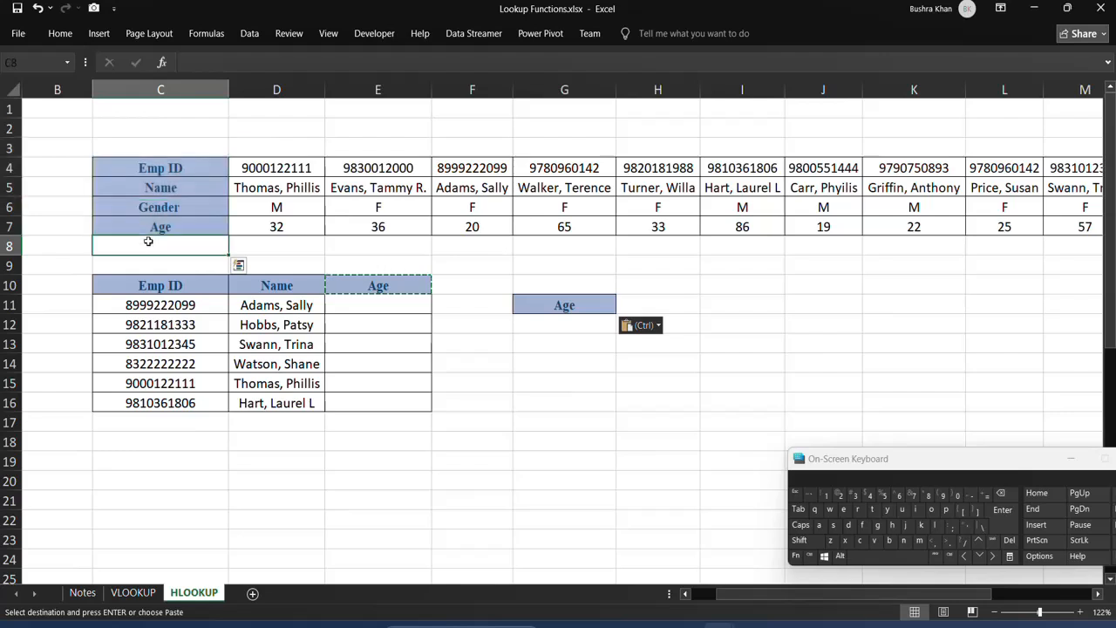
pyautogui.click(585, 324)
pyautogui.write('=ma')
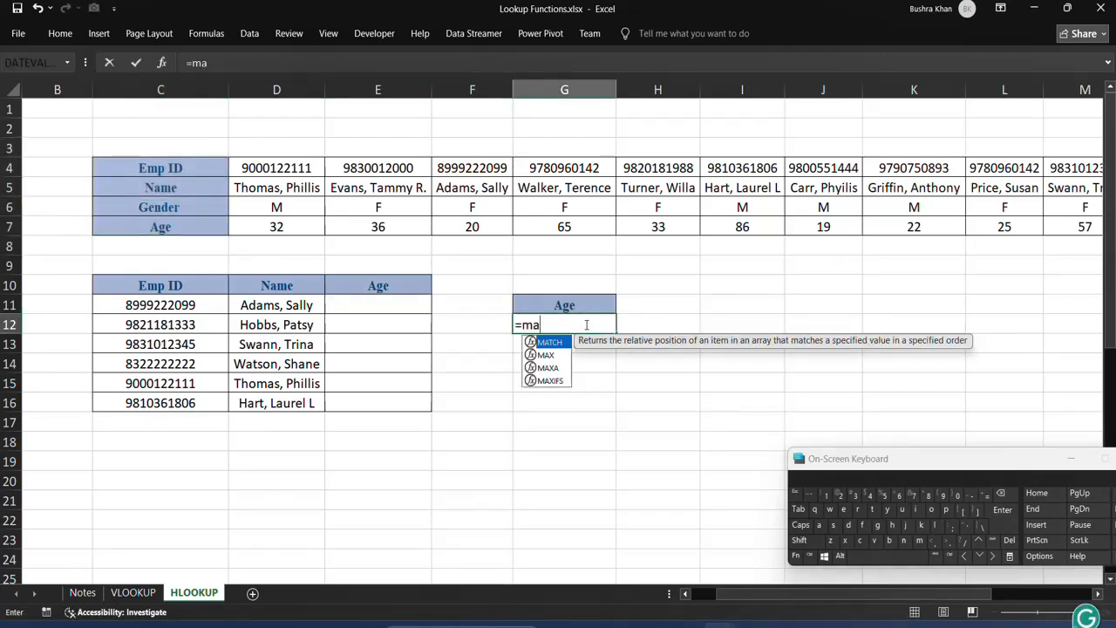
pyautogui.press('Tab')
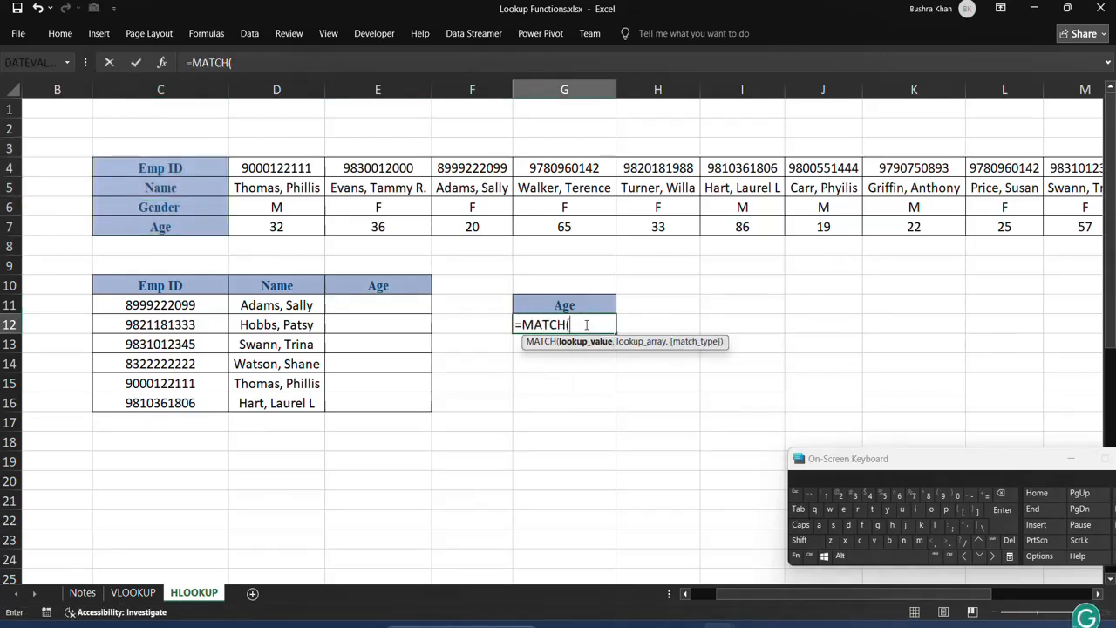
pyautogui.click(565, 306)
pyautogui.write(',')
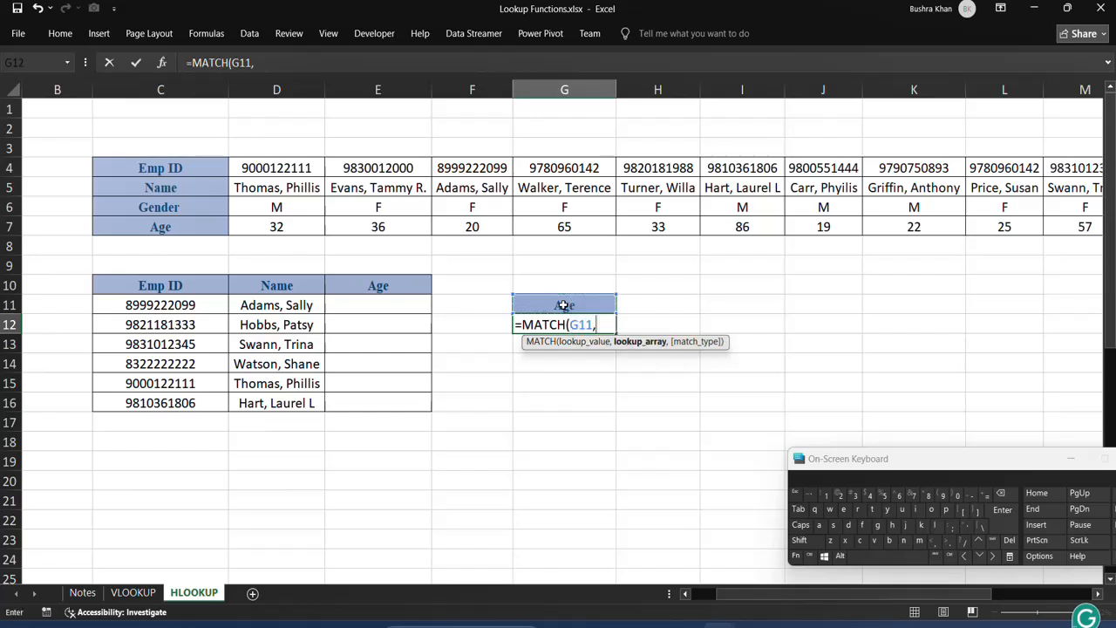
pyautogui.moveTo(204, 168); pyautogui.dragTo(196, 227)
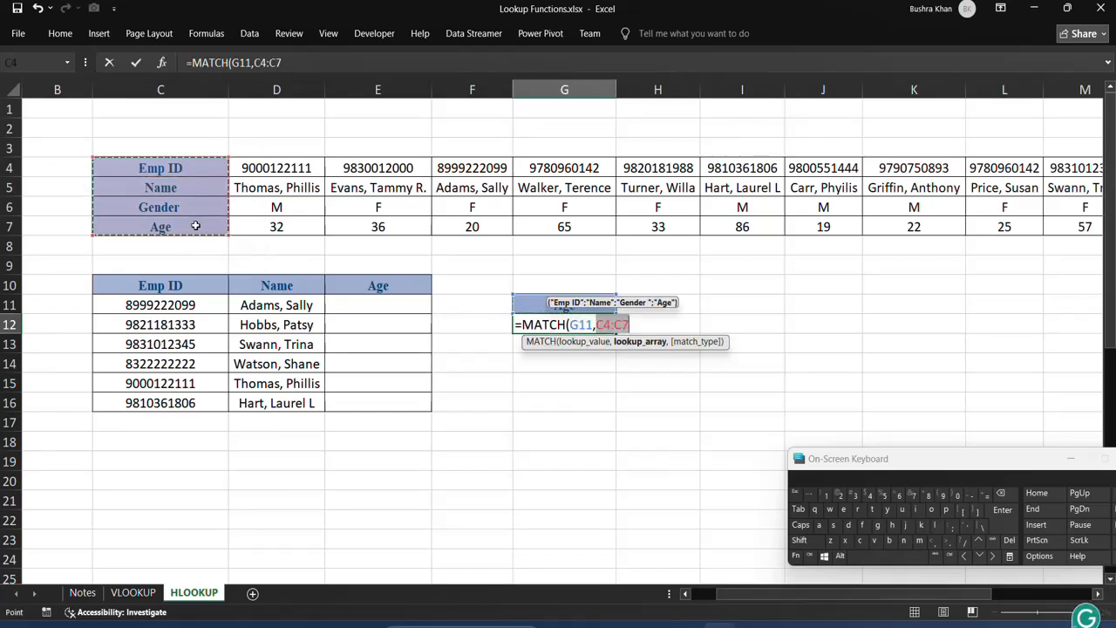
pyautogui.write(',')
pyautogui.press('Down')
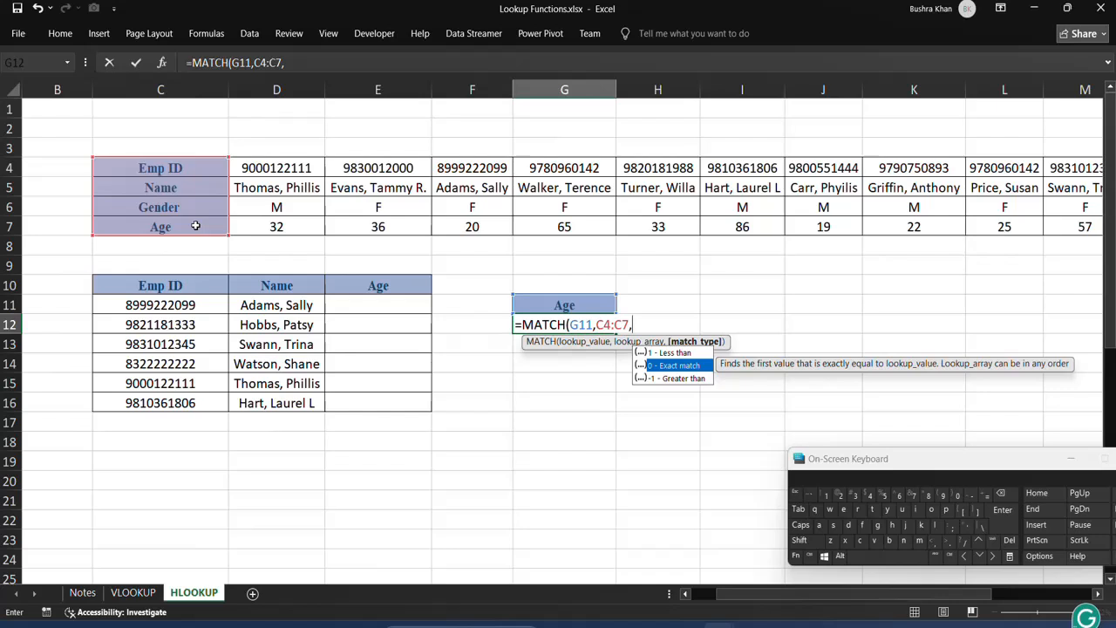
pyautogui.write('0)')
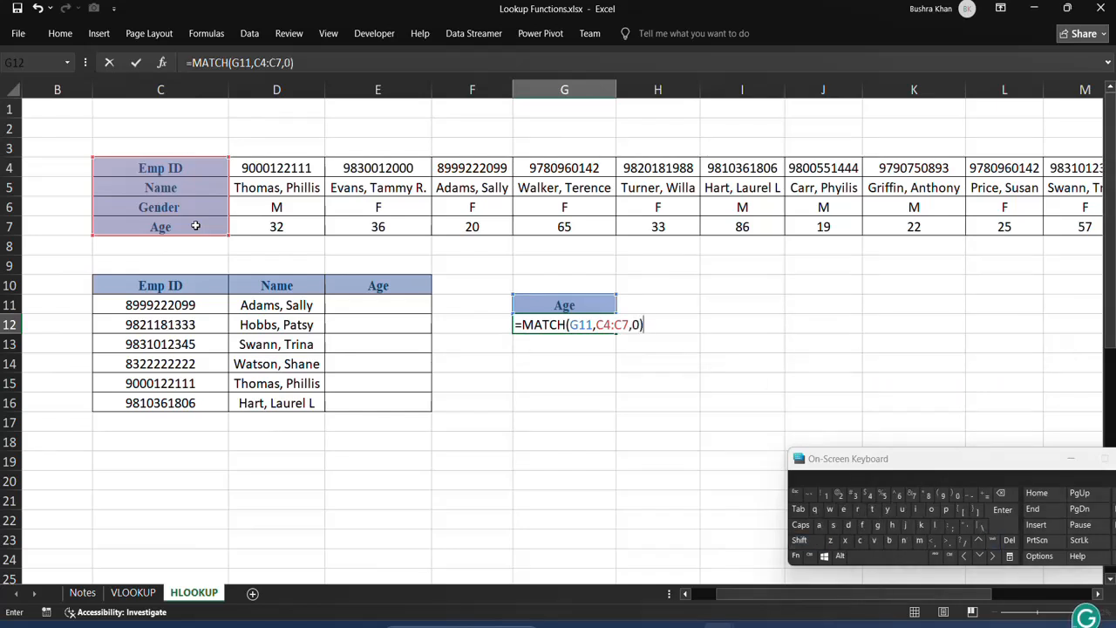
pyautogui.press('Return')
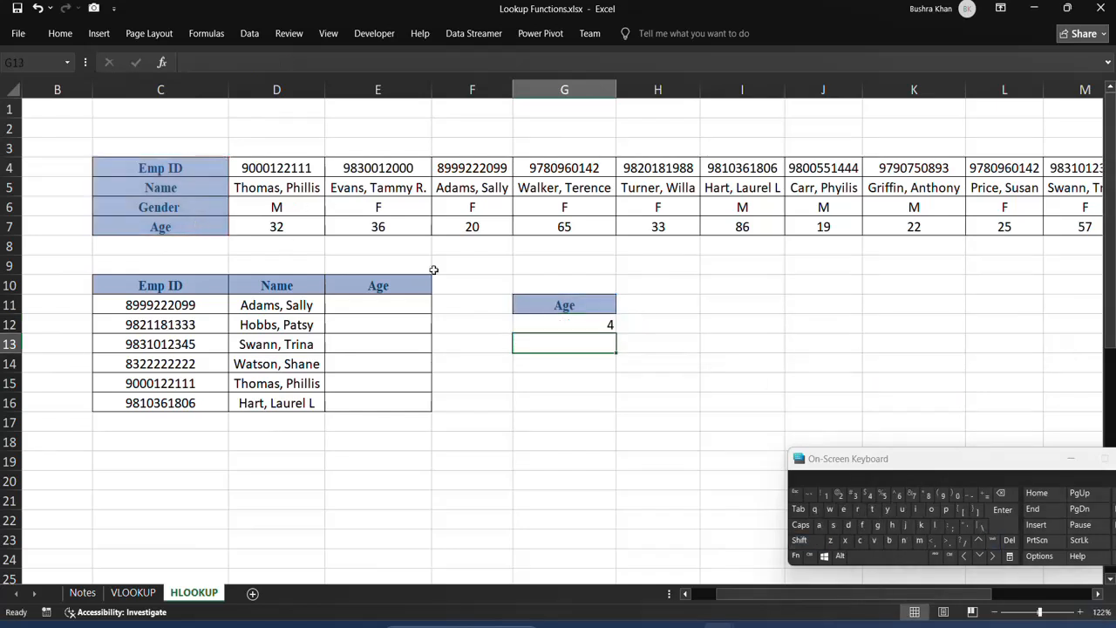
# Start an HLOOKUP formula in E11 with the Emp ID in C11 as the lookup value.
pyautogui.click(551, 319)
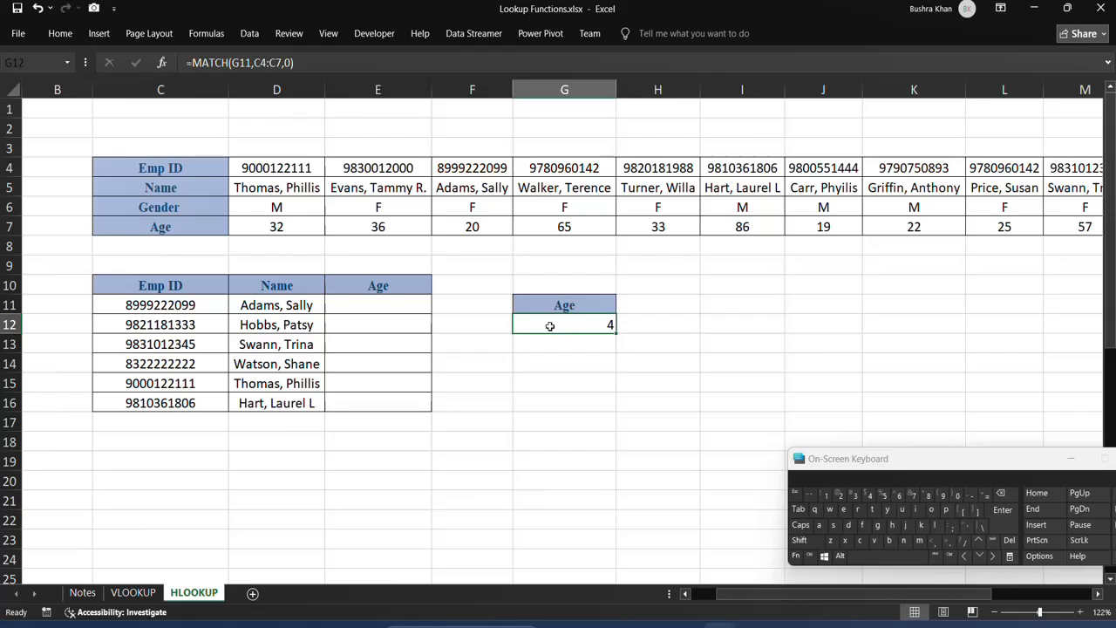
pyautogui.moveTo(158, 184); pyautogui.dragTo(160, 227)
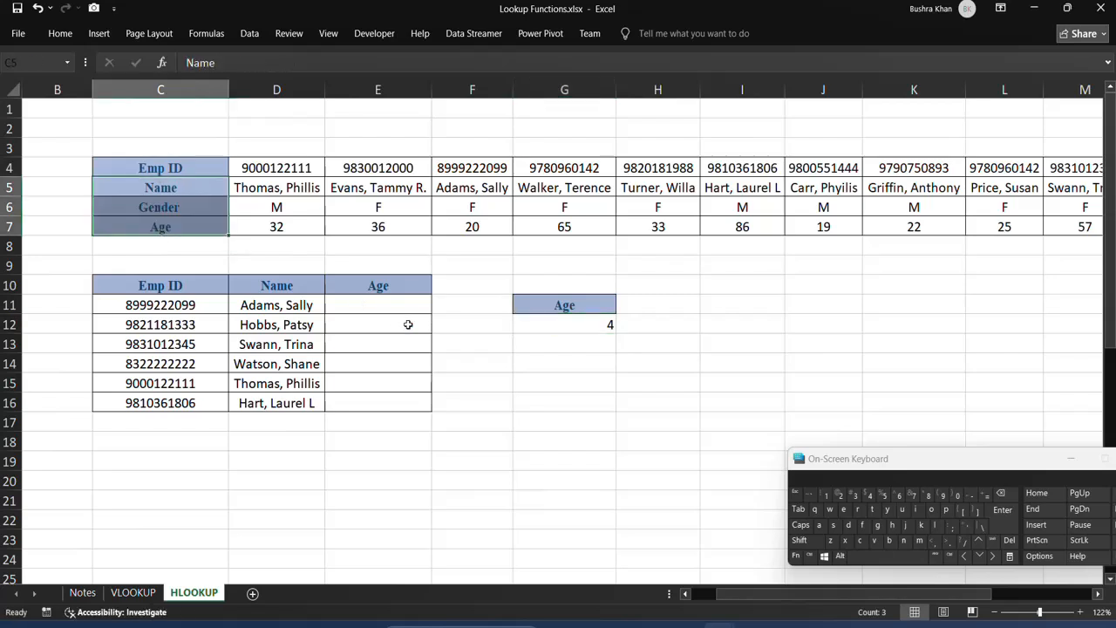
pyautogui.click(385, 305)
pyautogui.write('=')
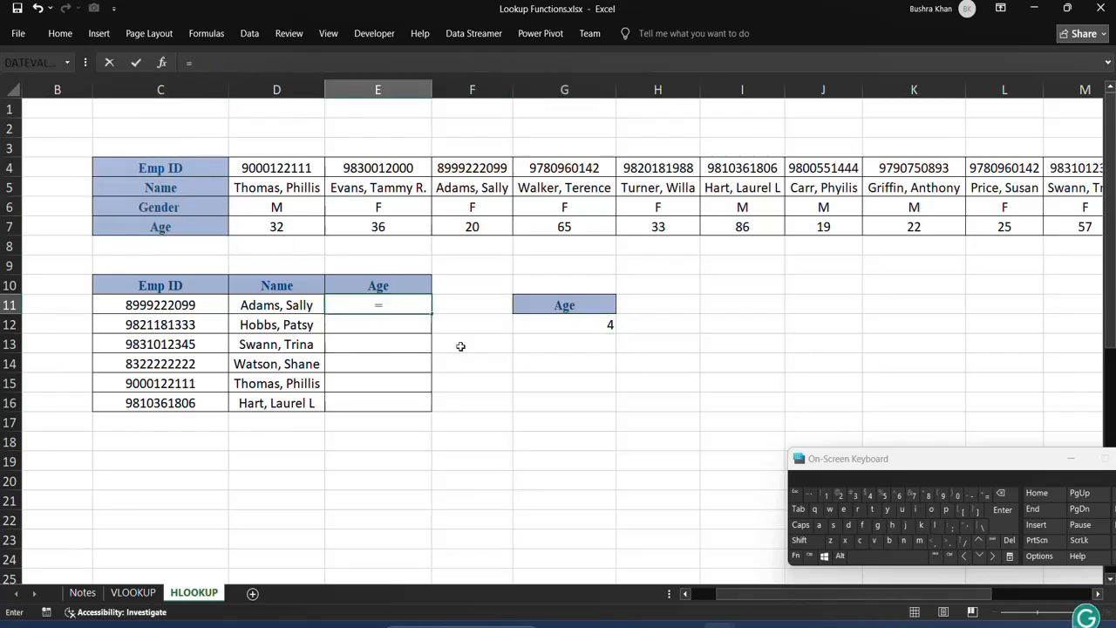
pyautogui.write('hl')
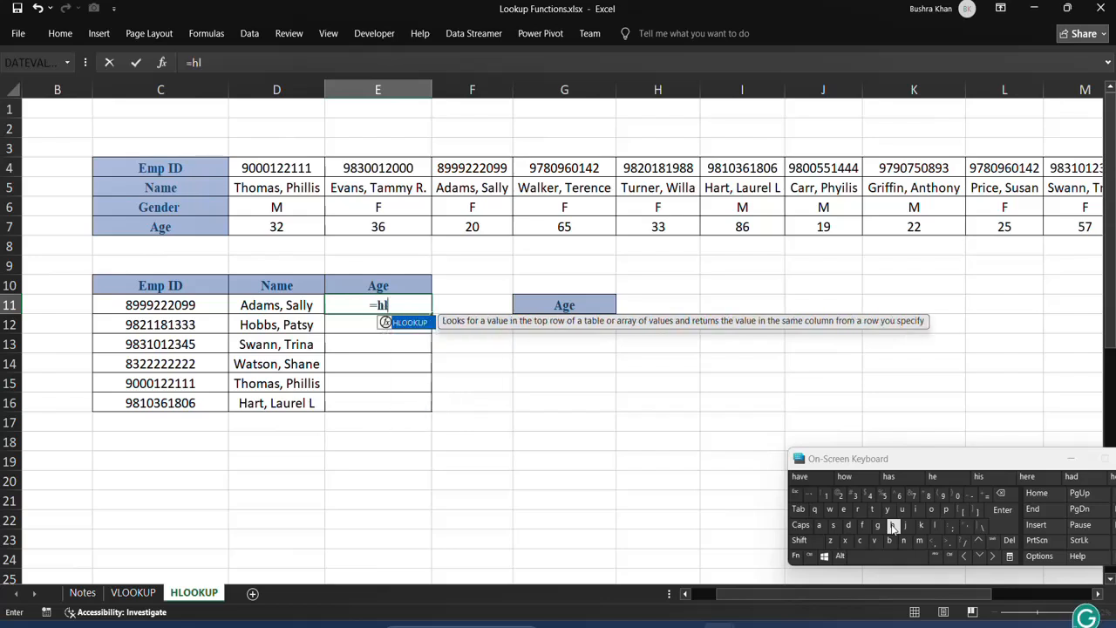
pyautogui.press('Tab')
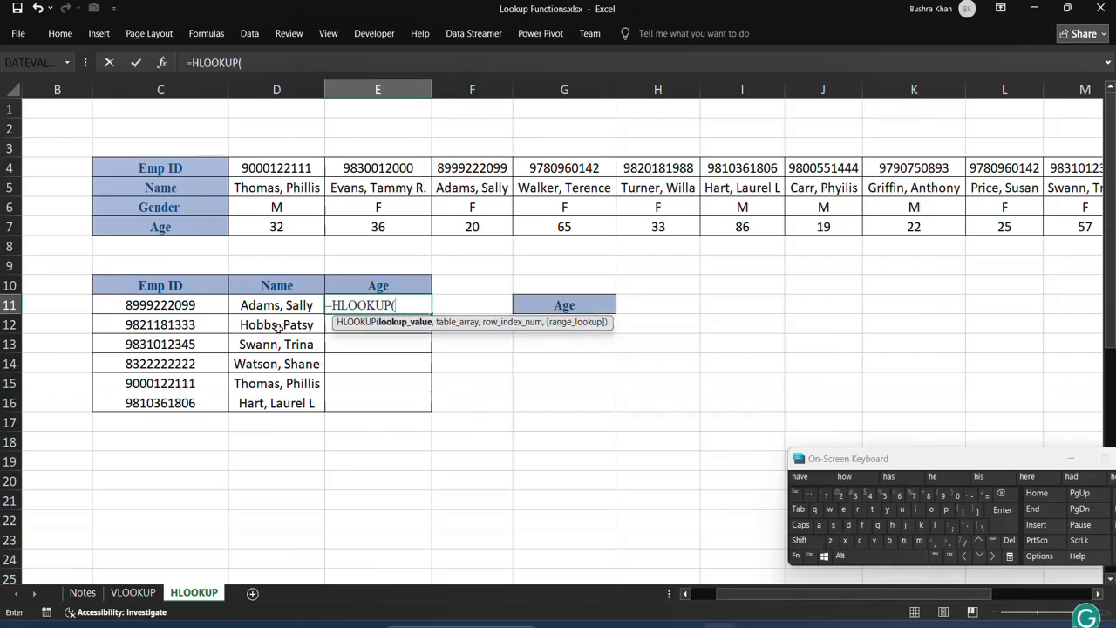
pyautogui.click(215, 304)
pyautogui.write(',')
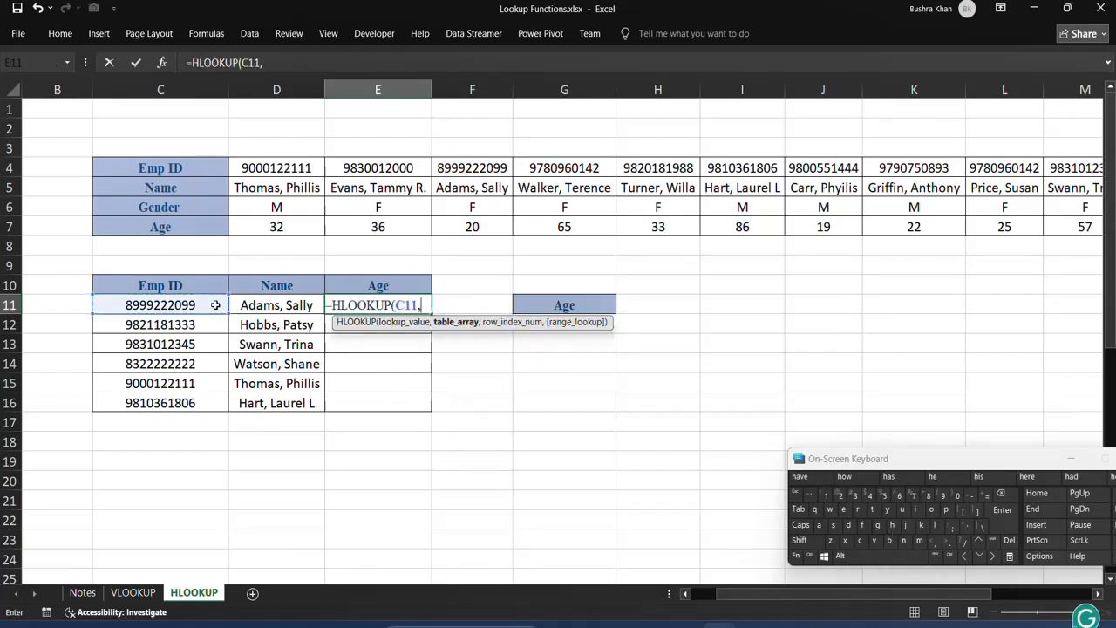
# Set the table array of E11's HLOOKUP to C4:P7 and make it absolute as $C$4:$P$7.
pyautogui.click(159, 165)
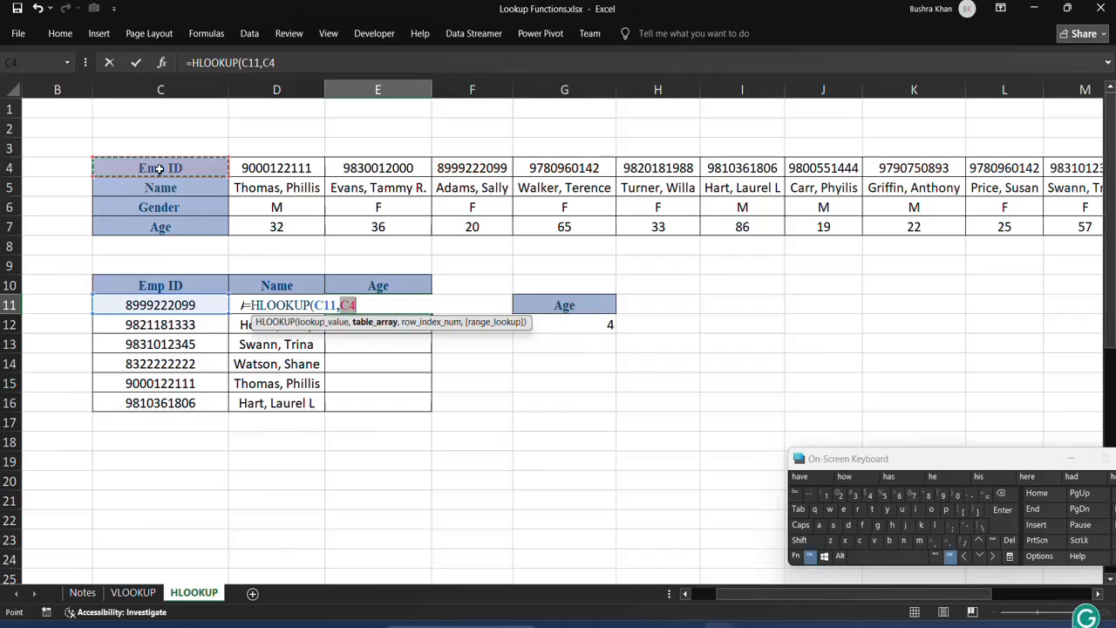
pyautogui.hotkey('ctrl', 'shift', 'Right')
pyautogui.hotkey('ctrl', 'shift', 'Down')
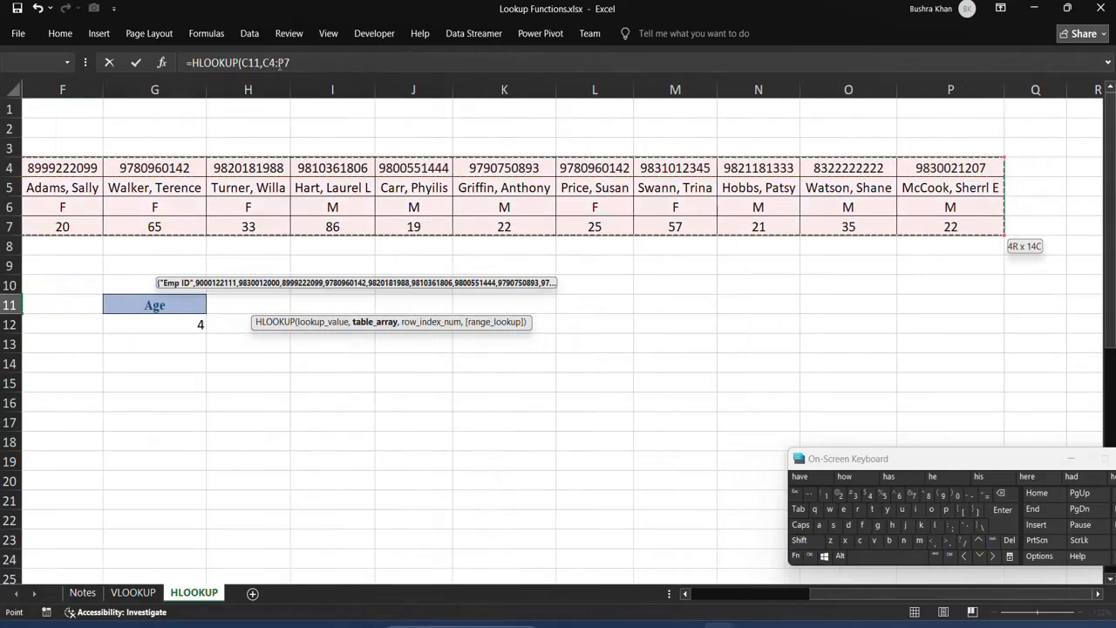
pyautogui.click(295, 63)
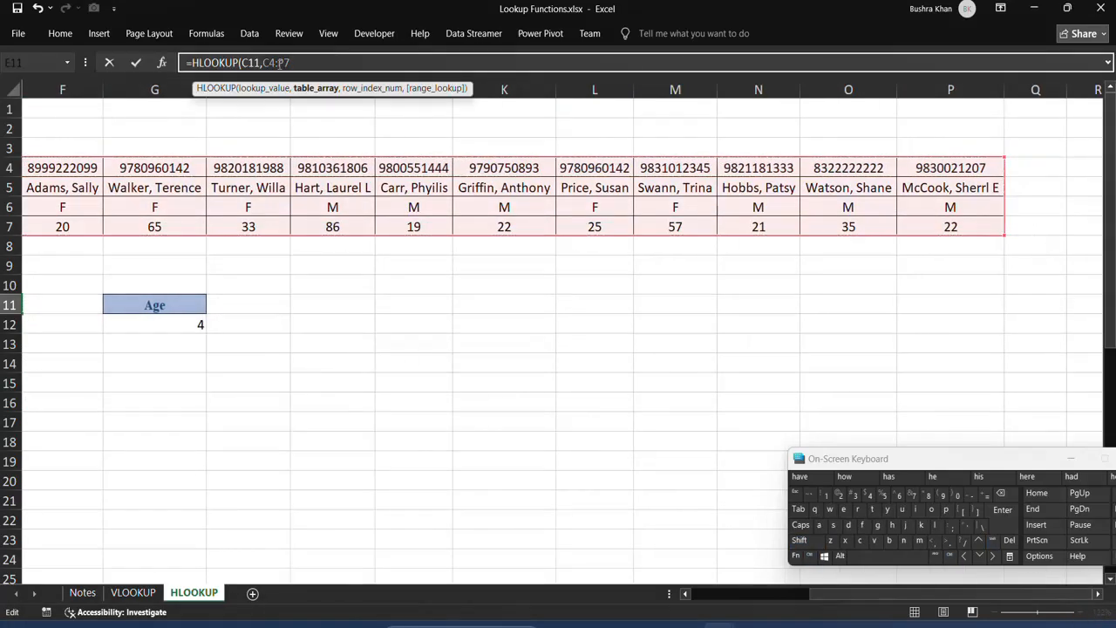
pyautogui.click(795, 555)
pyautogui.click(870, 494)
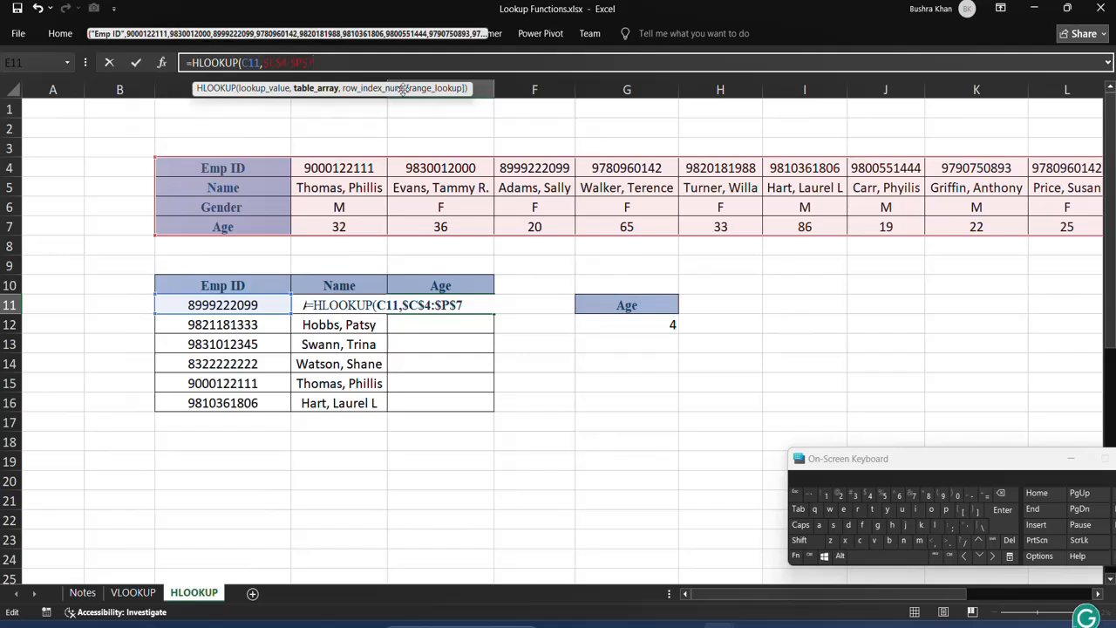
# Complete E11's HLOOKUP with row index 4 and FALSE for an exact match, and fill it down to E16.
pyautogui.write(',')
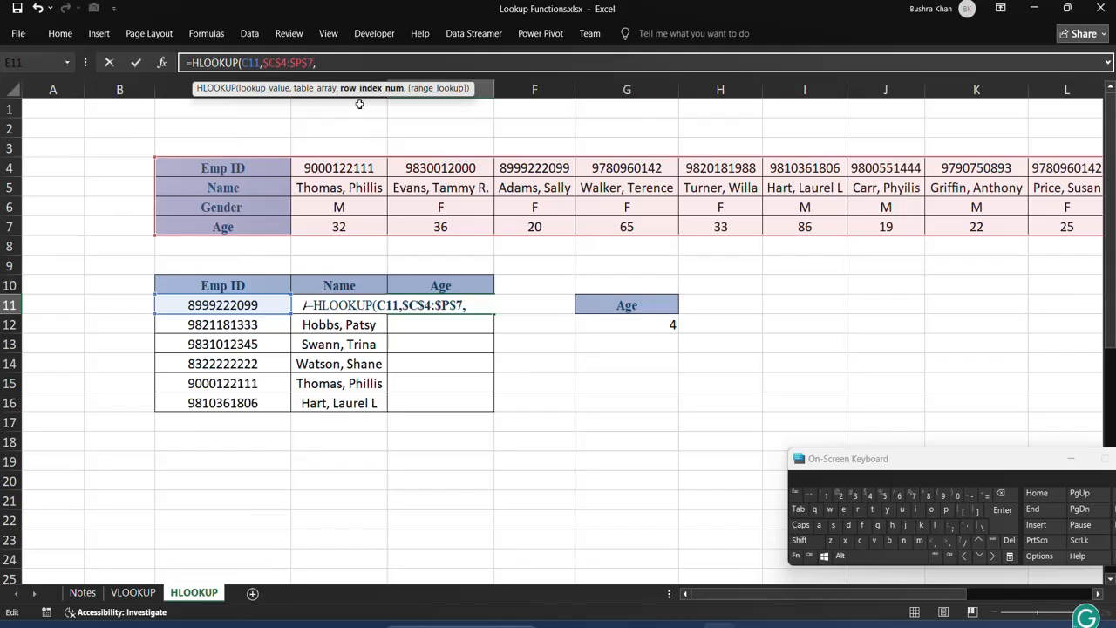
pyautogui.write('4,')
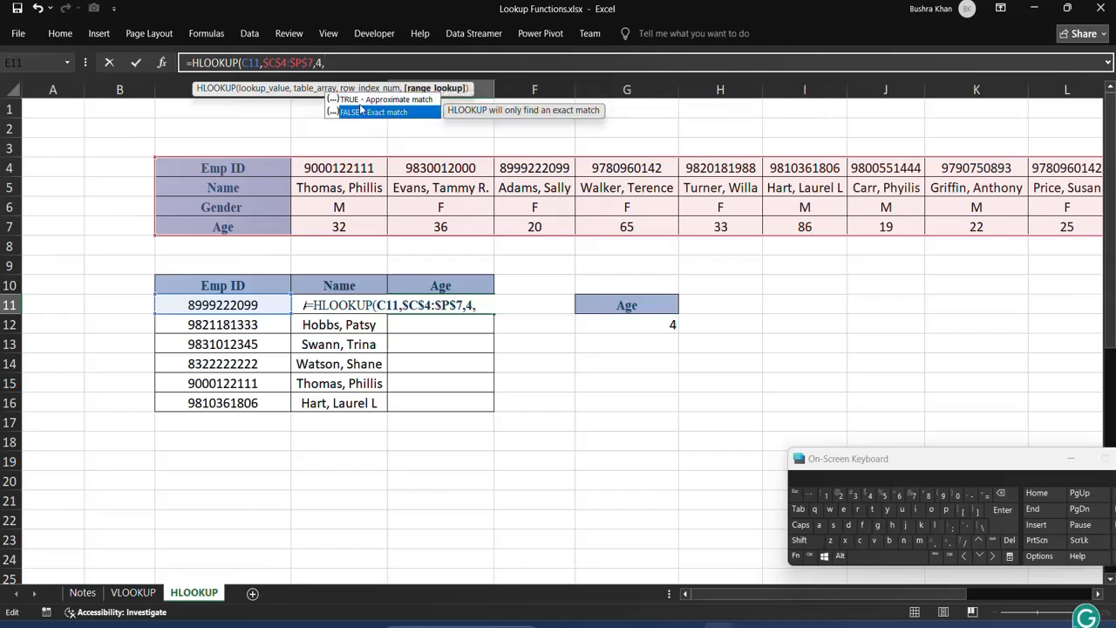
pyautogui.doubleClick(361, 112)
pyautogui.write(')')
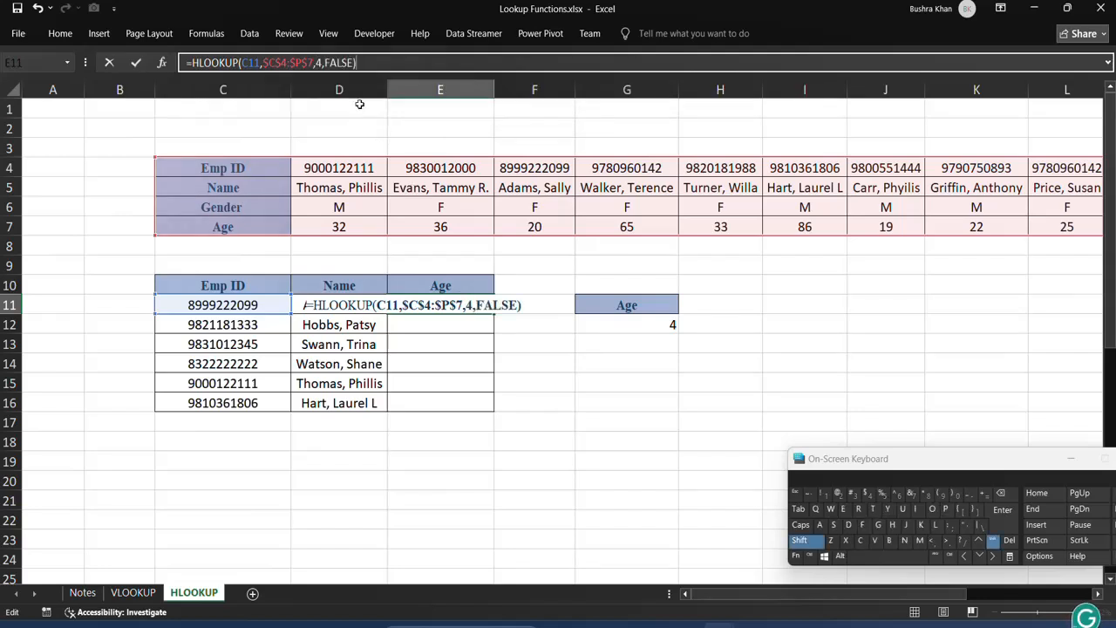
pyautogui.press('Return')
pyautogui.click(481, 311)
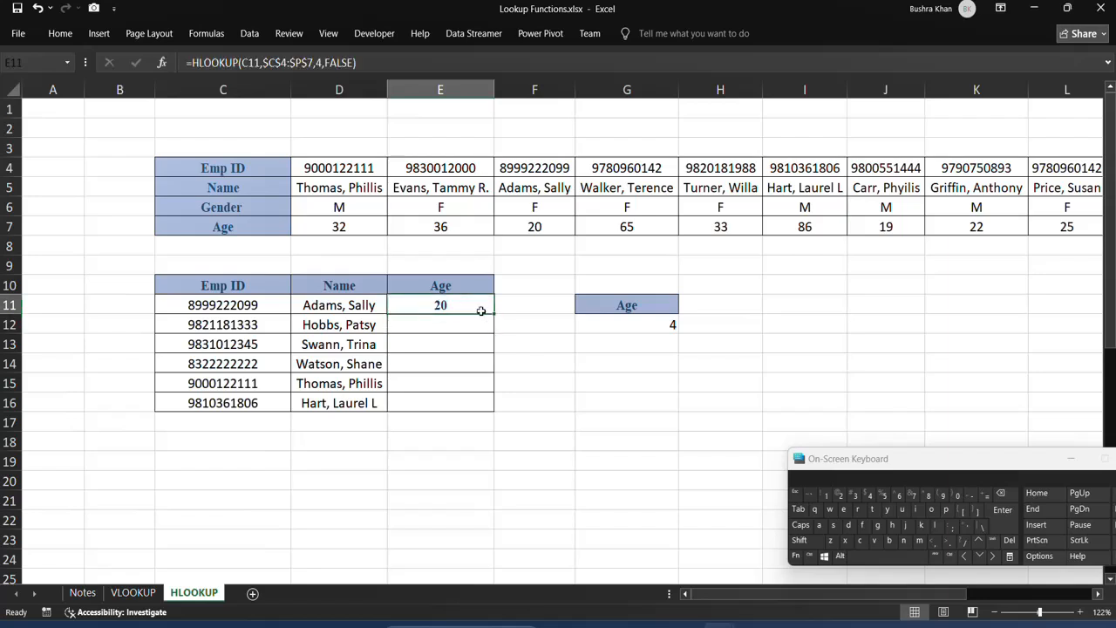
pyautogui.doubleClick(494, 313)
# Examine the row index argument in E11's HLOOKUP formula.
pyautogui.doubleClick(471, 306)
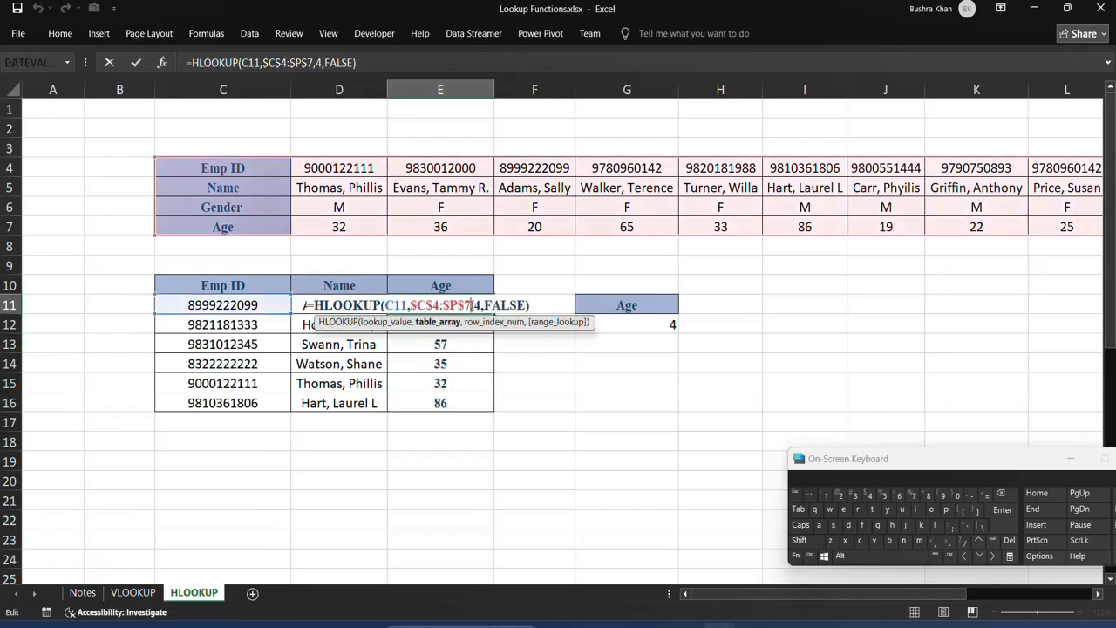
pyautogui.click(475, 305)
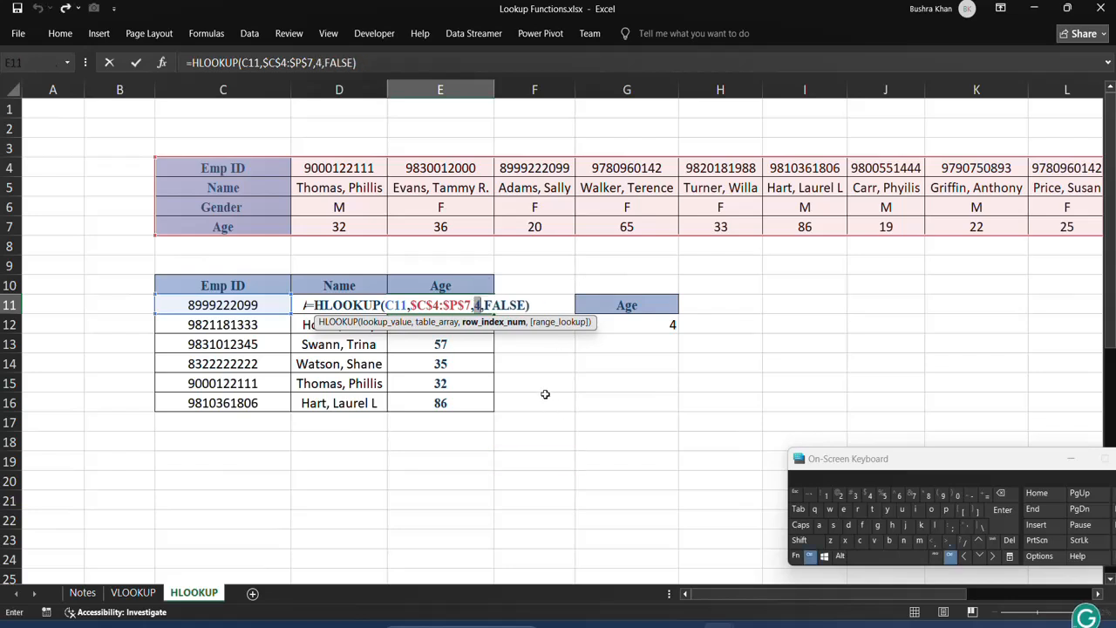
pyautogui.press('Escape')
pyautogui.press('Return')
# Copy the Age header from E10 into F10.
pyautogui.click(458, 280)
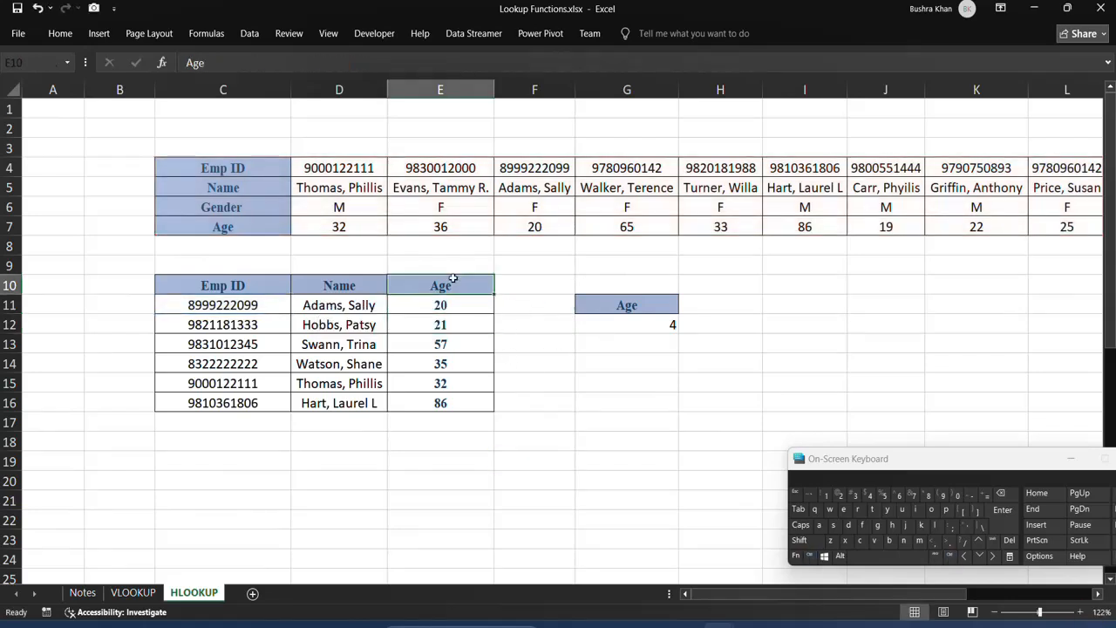
pyautogui.hotkey('ctrl', 'c')
pyautogui.click(517, 283)
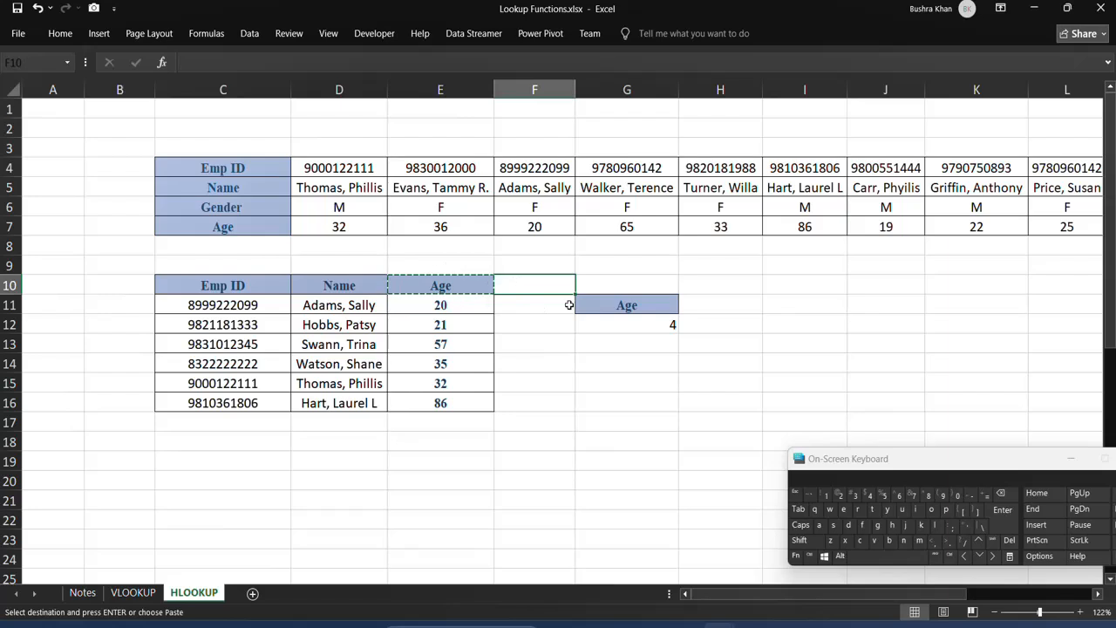
pyautogui.hotkey('ctrl', 'v')
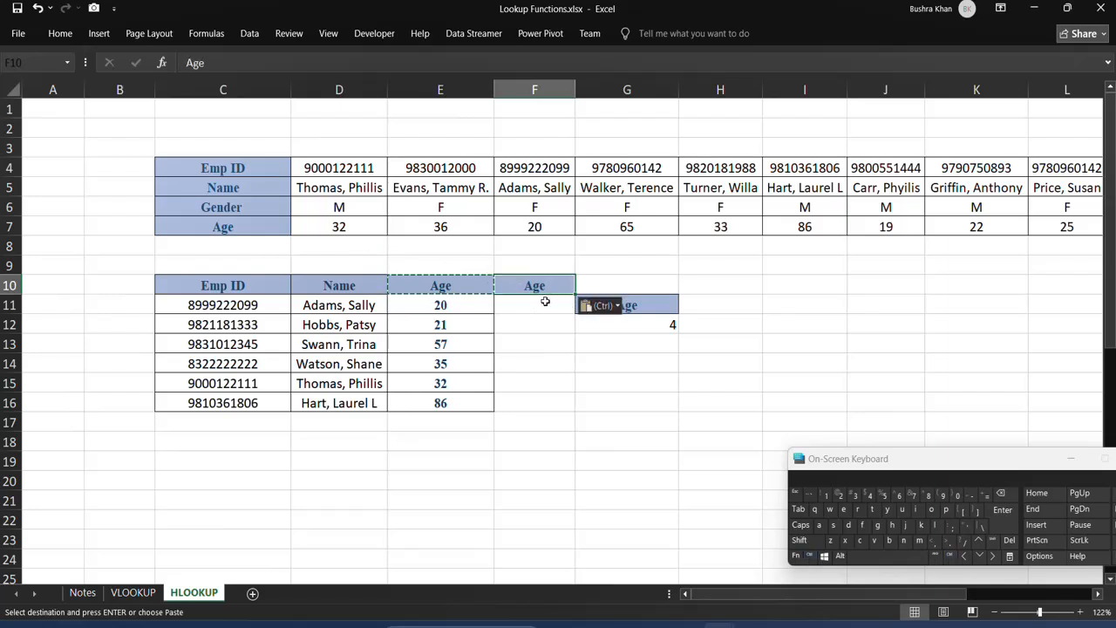
# Copy the full text of the HLOOKUP formula in E11.
pyautogui.click(545, 302)
pyautogui.doubleClick(451, 305)
pyautogui.doubleClick(451, 305)
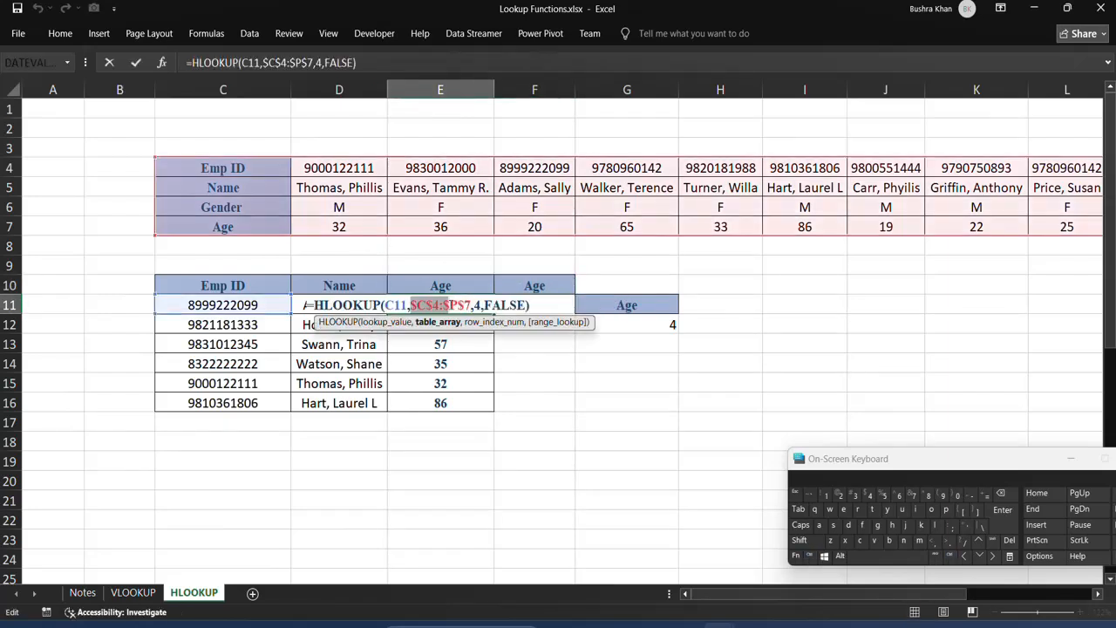
pyautogui.tripleClick(451, 305)
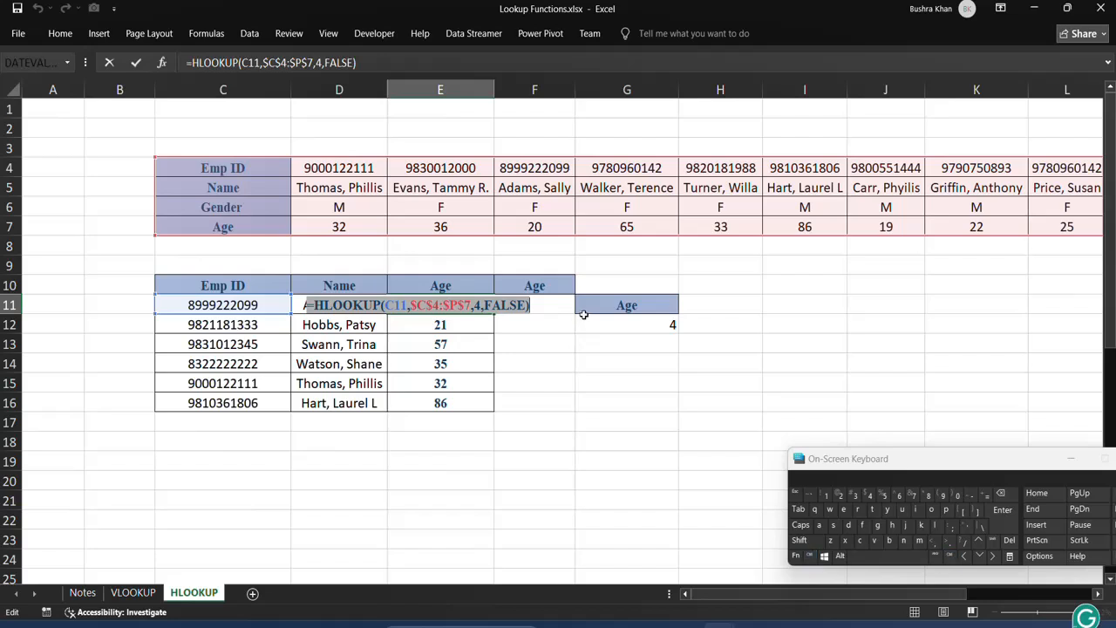
pyautogui.click(549, 308)
pyautogui.press('Return')
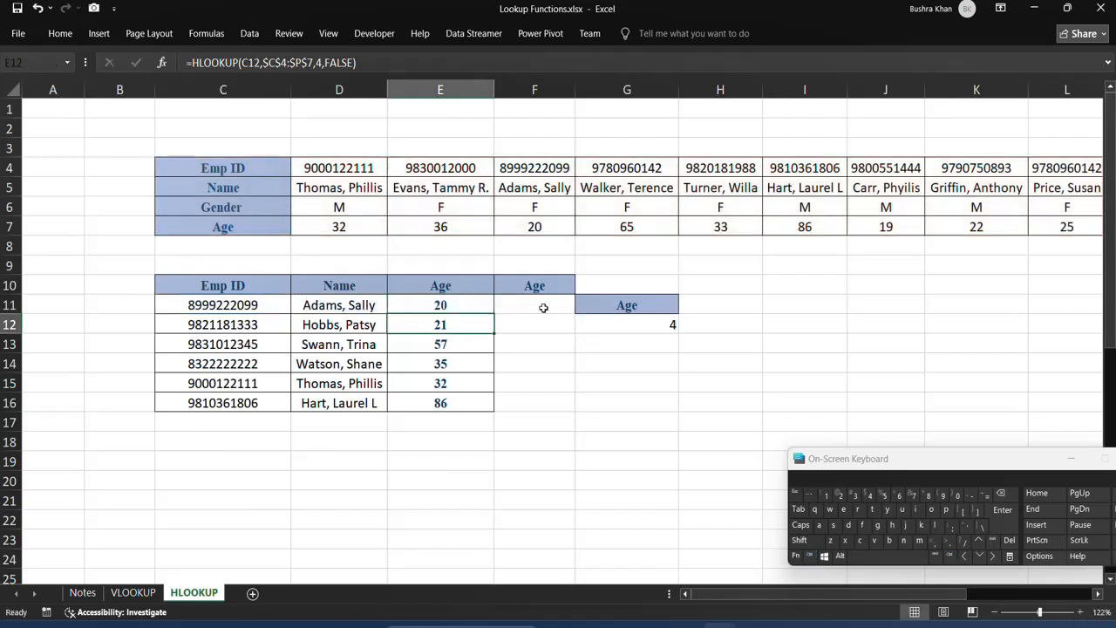
# Clear the contents of G11:G15 and paste the copied HLOOKUP formula into F11.
pyautogui.moveTo(610, 305); pyautogui.dragTo(632, 376)
pyautogui.press('Delete')
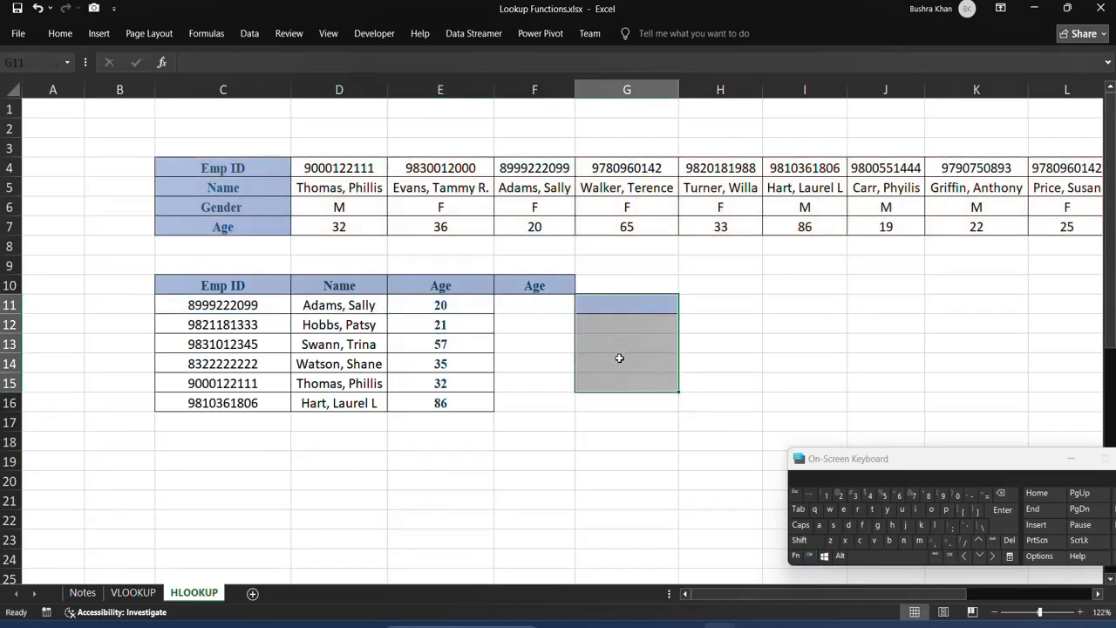
pyautogui.click(550, 304)
pyautogui.hotkey('ctrl', 'v')
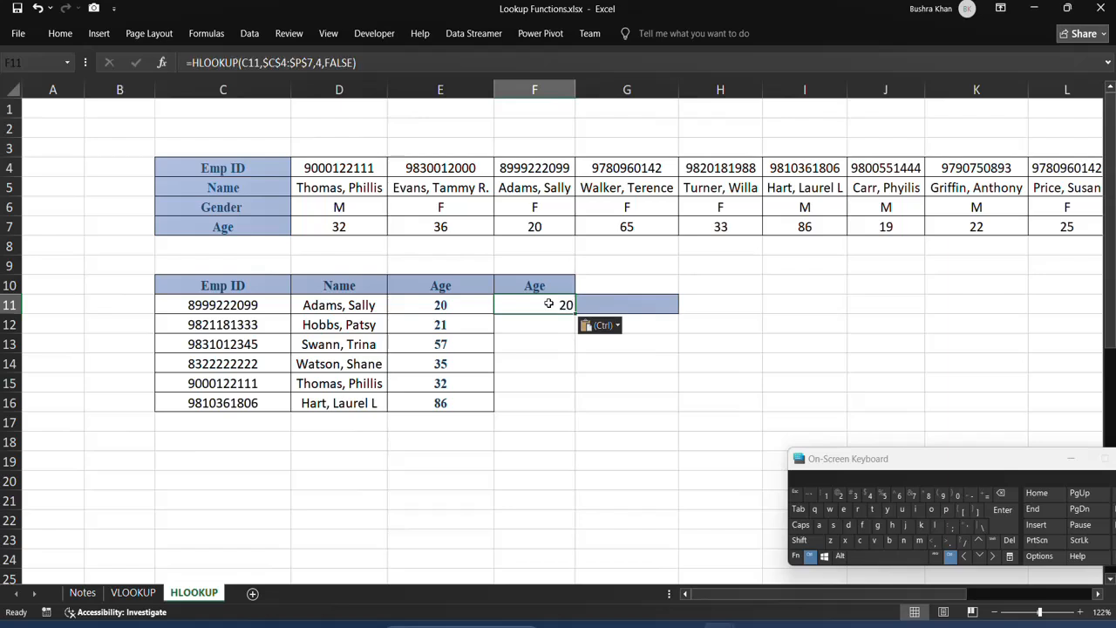
# Replace the row index 4 in F11's HLOOKUP with a MATCH function using F10 as its lookup value.
pyautogui.doubleClick(550, 304)
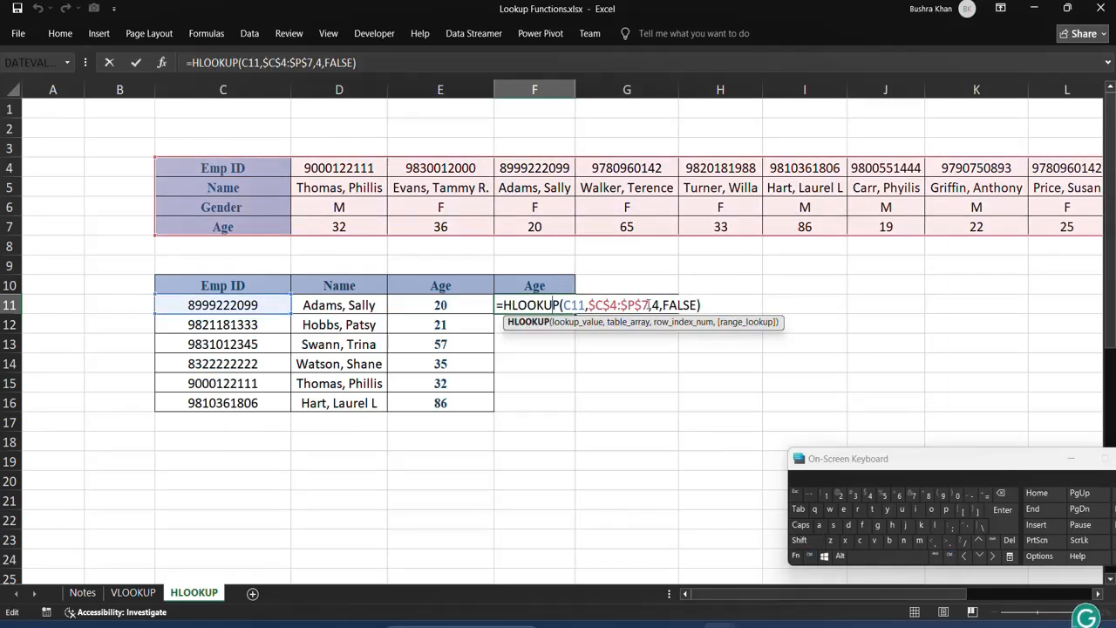
pyautogui.doubleClick(655, 305)
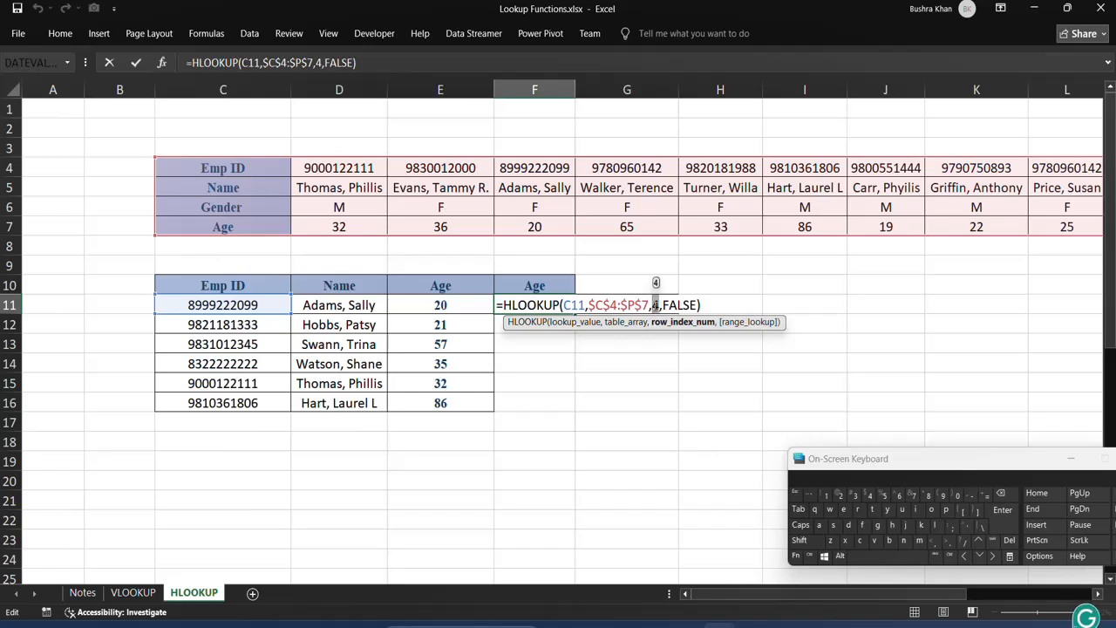
pyautogui.write('ma')
pyautogui.press('Tab')
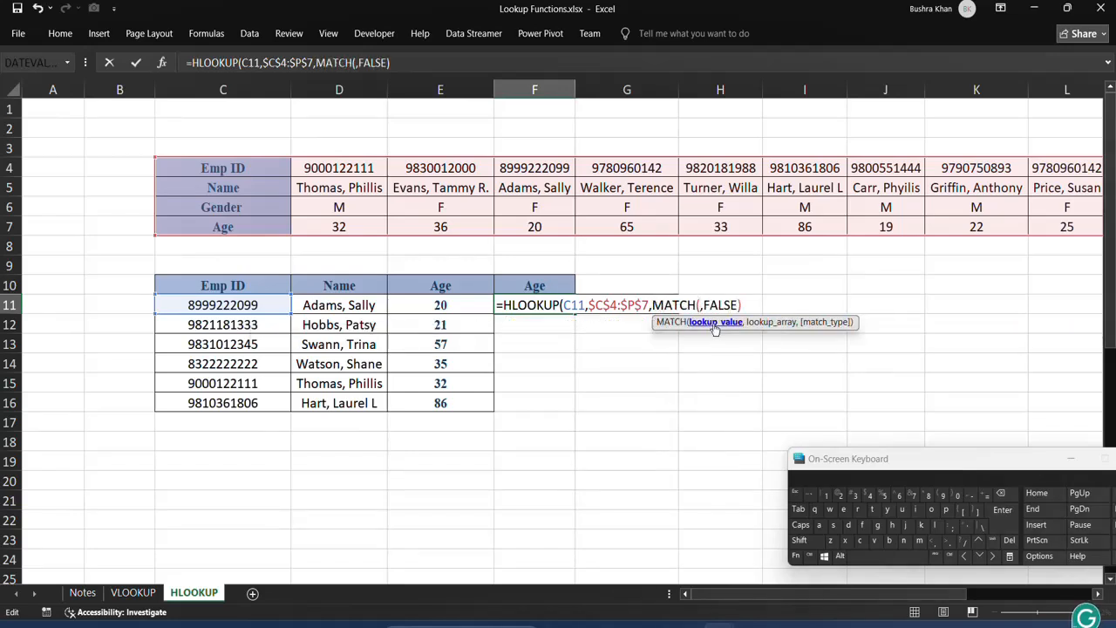
pyautogui.click(553, 284)
pyautogui.write(',')
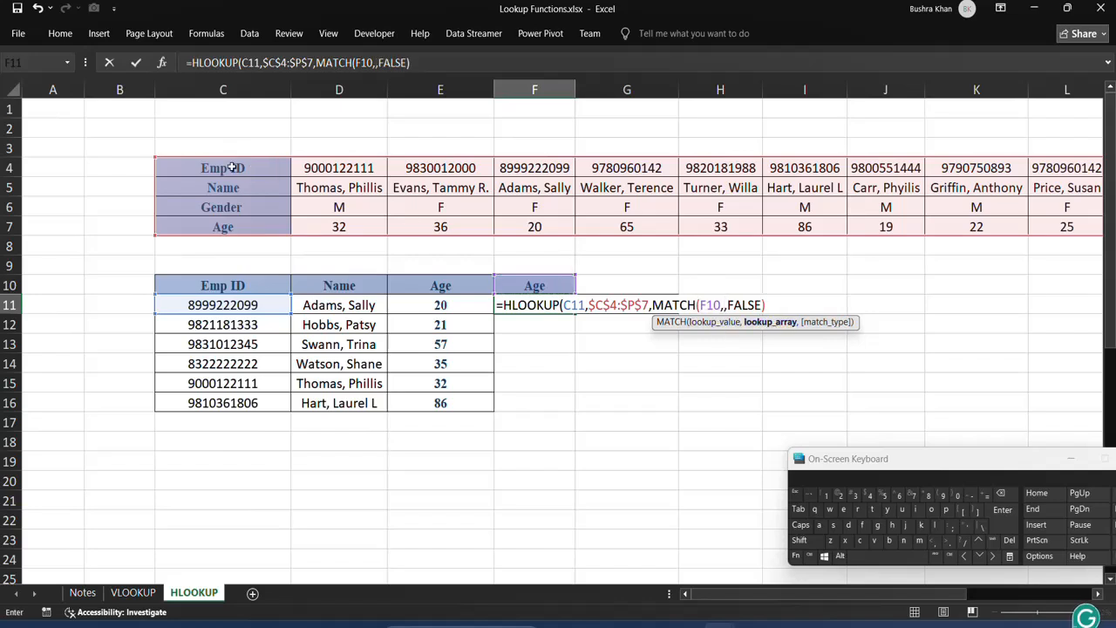
# Complete F11's MATCH with lookup array C4:C7 and match type 0, and fill the formula down to F16.
pyautogui.moveTo(231, 166); pyautogui.dragTo(232, 227)
pyautogui.write(',')
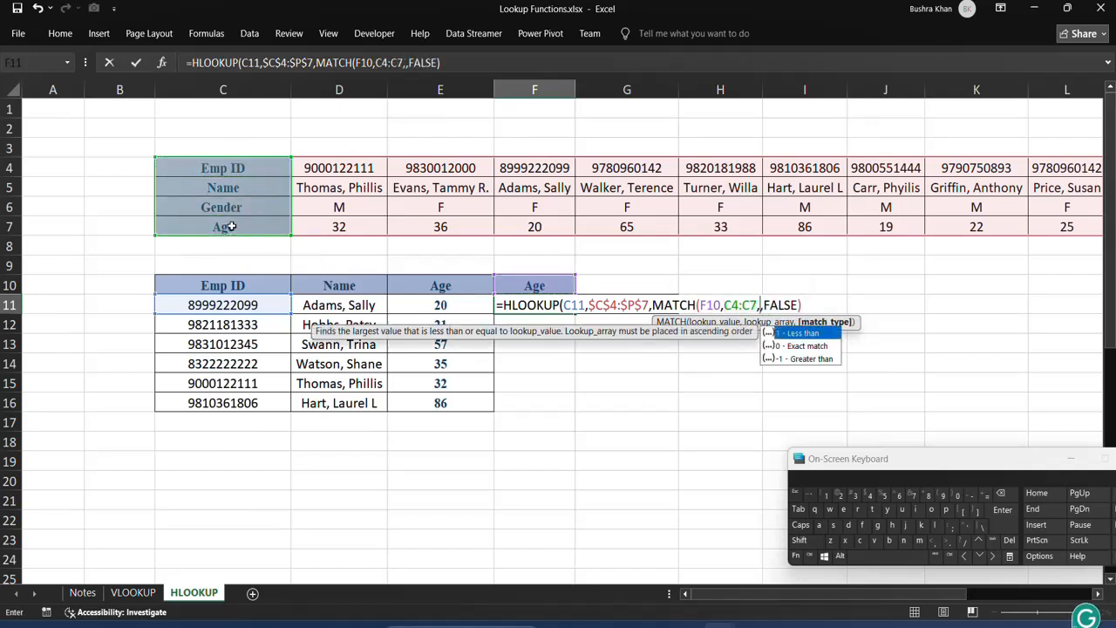
pyautogui.write('0)')
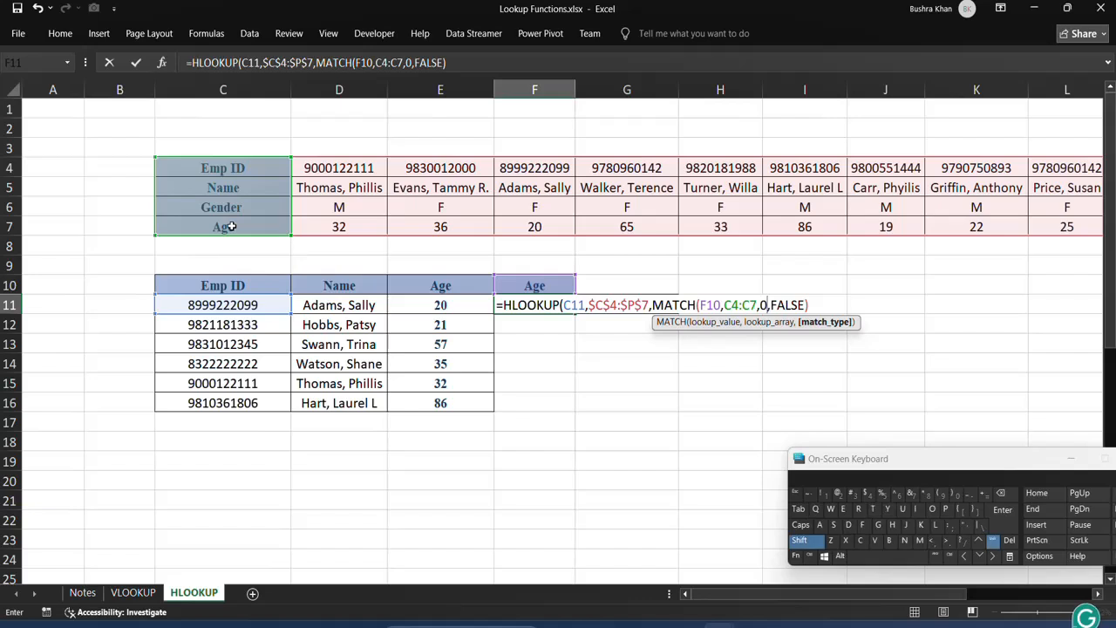
pyautogui.press('Return')
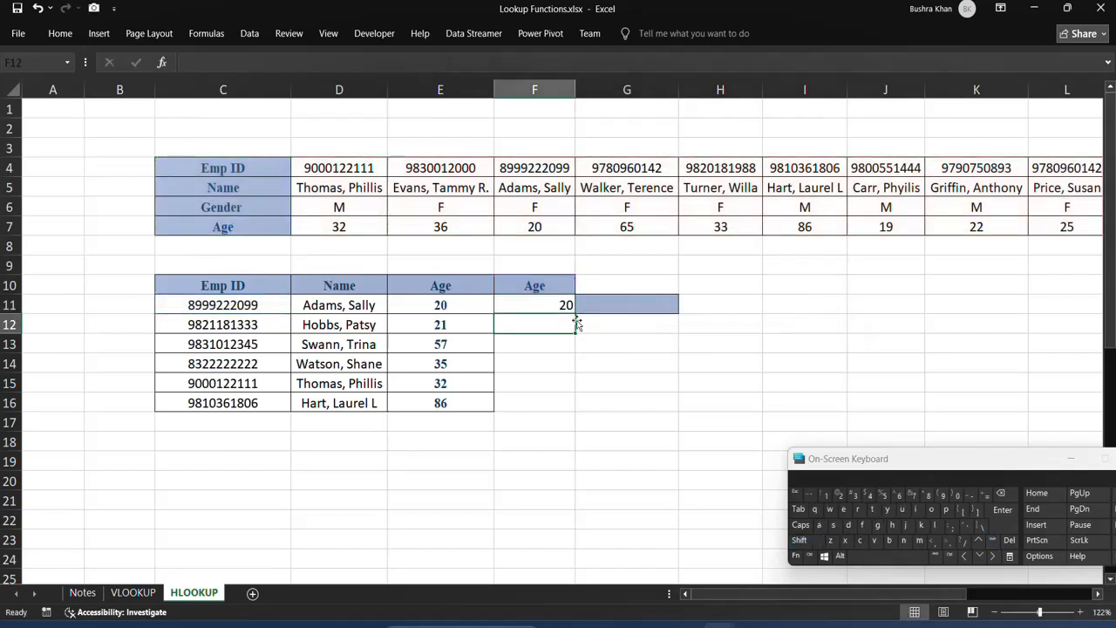
pyautogui.click(558, 306)
pyautogui.moveTo(573, 315); pyautogui.dragTo(573, 405)
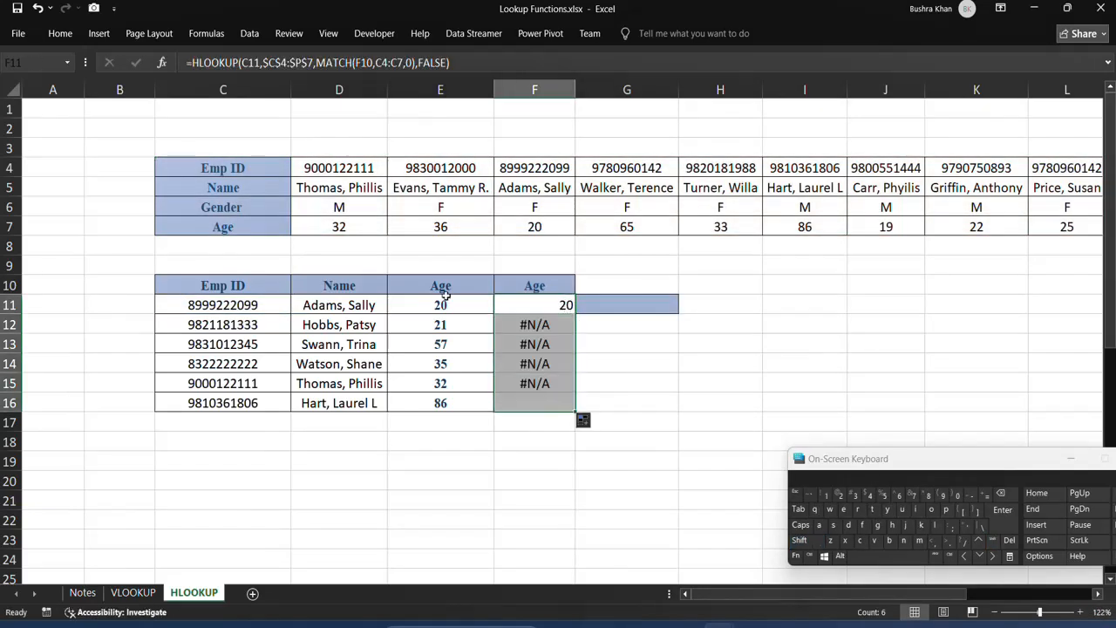
# Change the MATCH lookup value in F11's HLOOKUP formula to the mixed reference F$10.
pyautogui.doubleClick(535, 305)
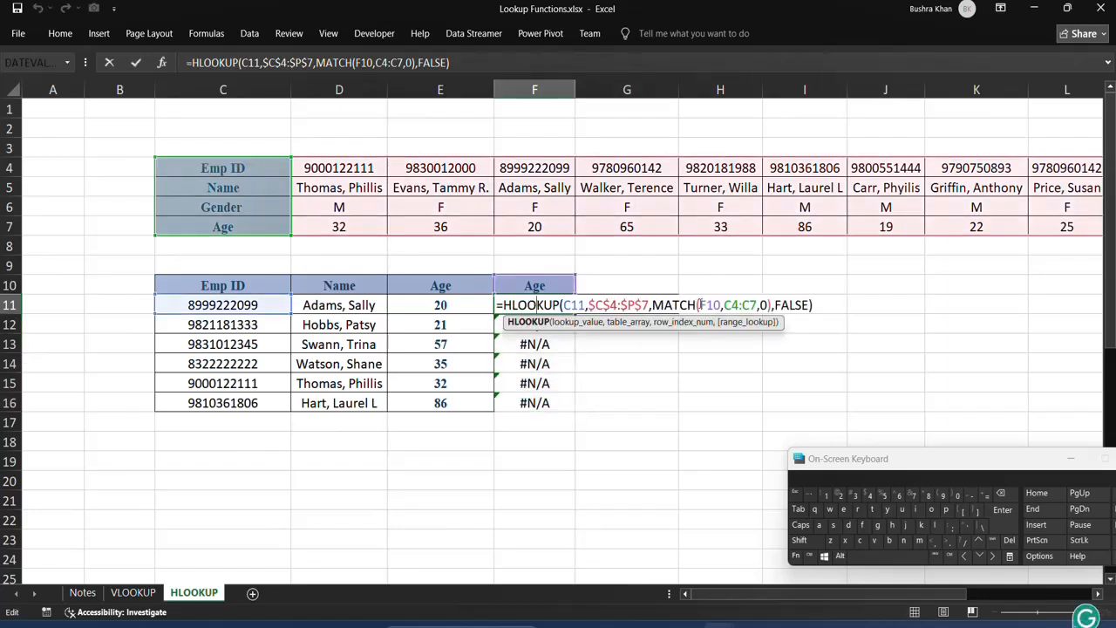
pyautogui.click(699, 305)
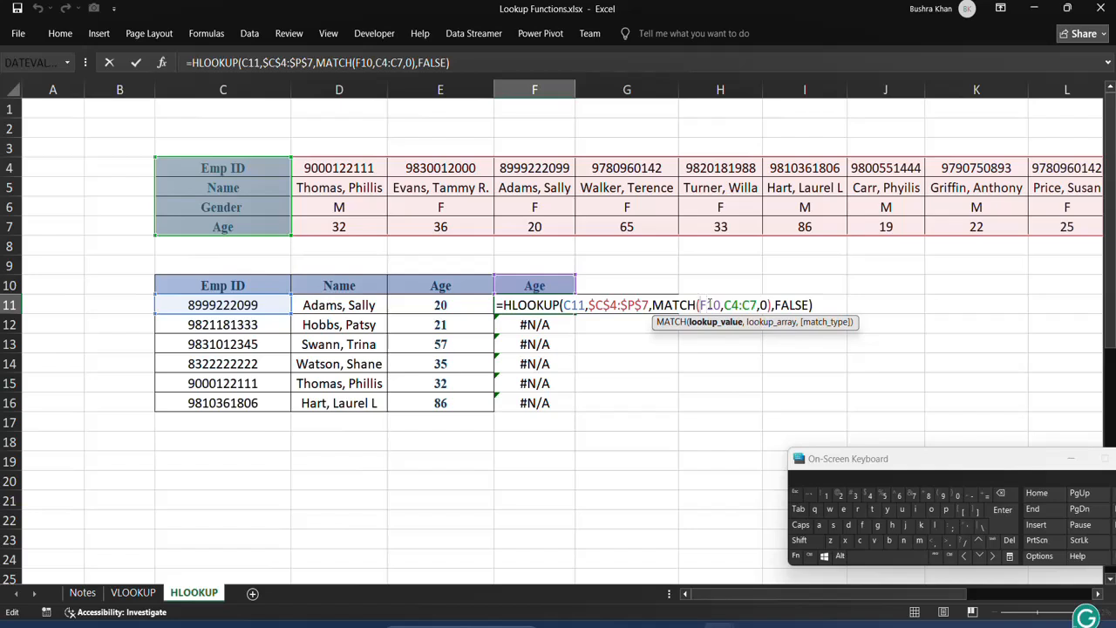
pyautogui.press('shift')
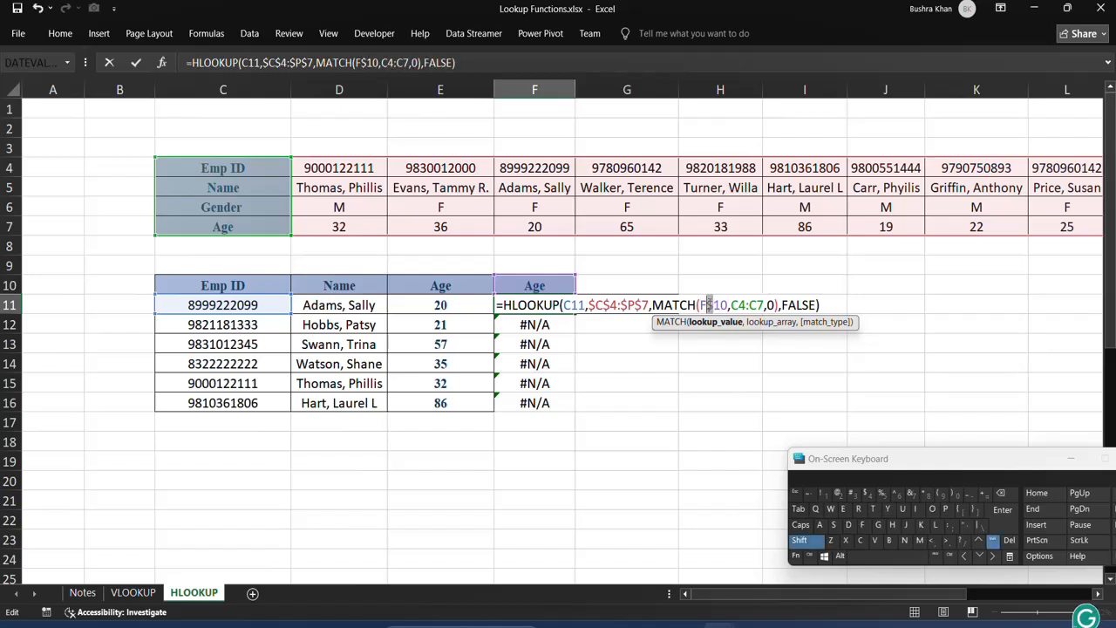
pyautogui.click(795, 555)
pyautogui.click(868, 493)
pyautogui.click(869, 492)
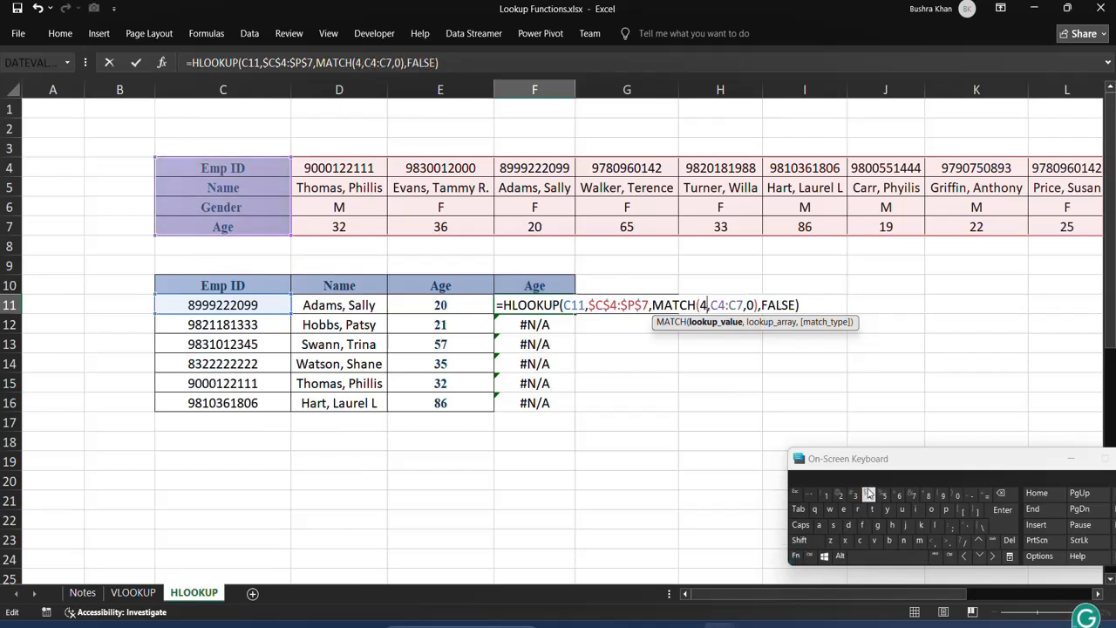
pyautogui.click(868, 492)
pyautogui.hotkey('ctrl', 'z')
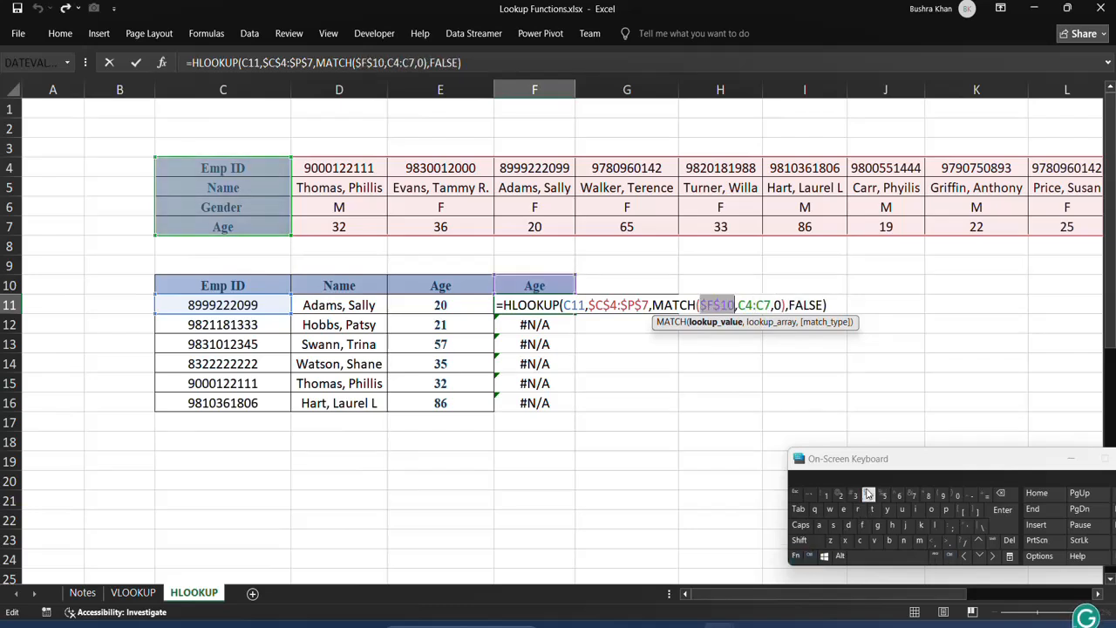
pyautogui.click(713, 302)
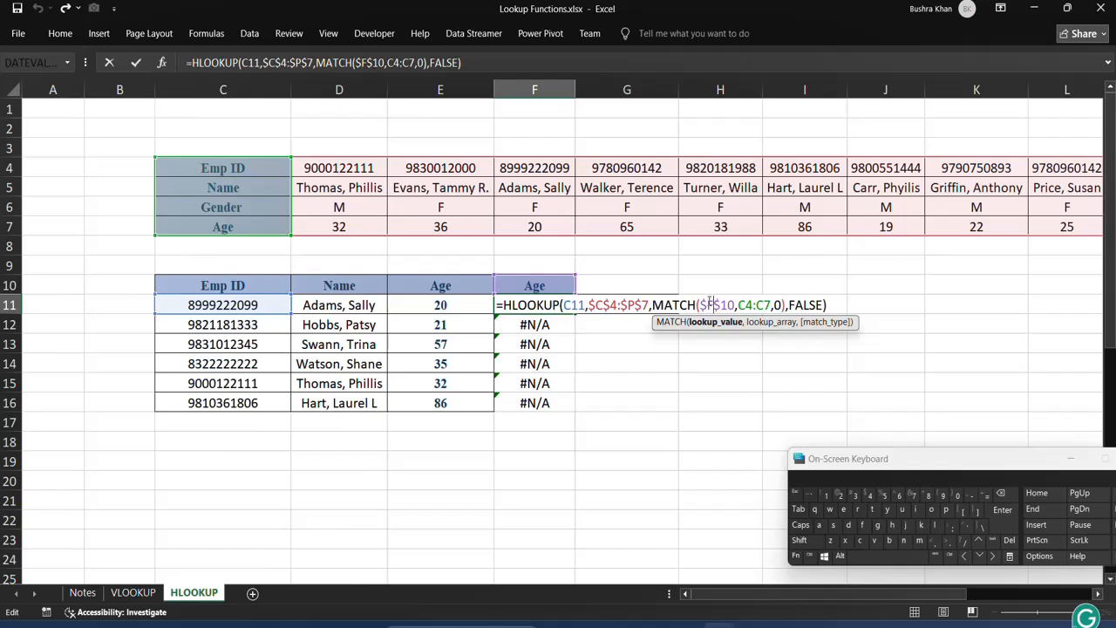
pyautogui.press('F4')
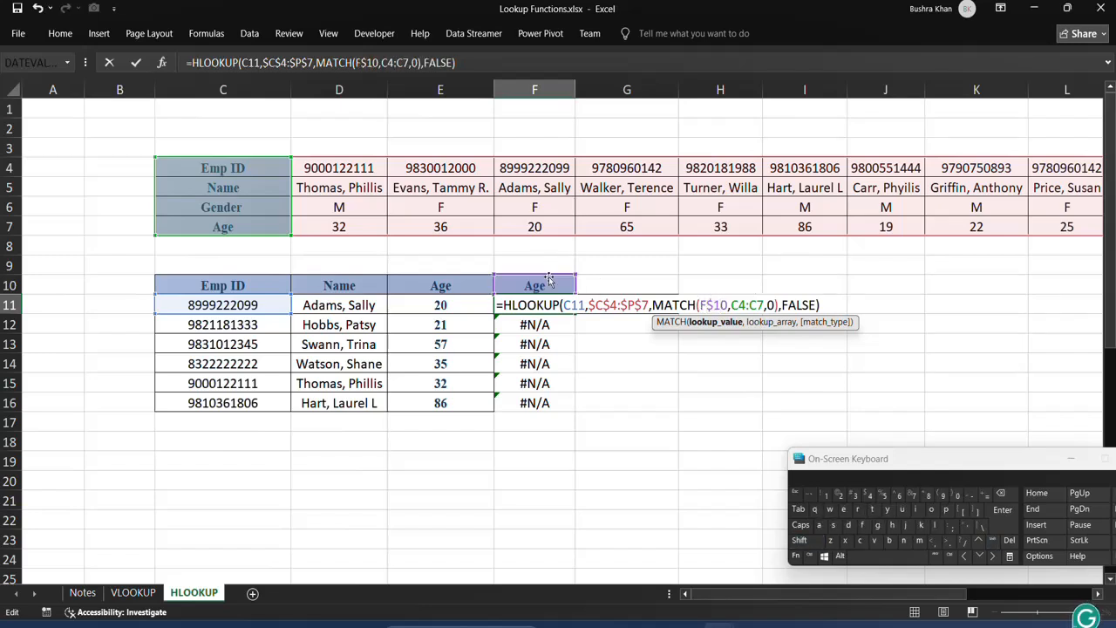
# Make F11's MATCH lookup array absolute as $C$4:$C$7 and fill the formula down to F16.
pyautogui.moveTo(700, 304); pyautogui.dragTo(738, 304)
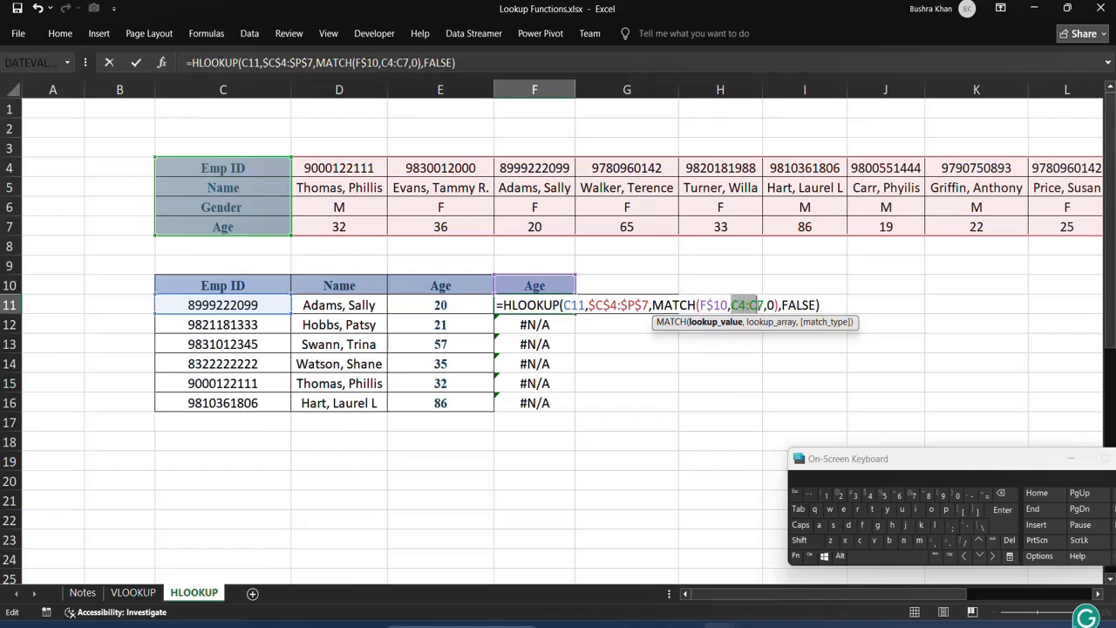
pyautogui.click(795, 556)
pyautogui.click(883, 493)
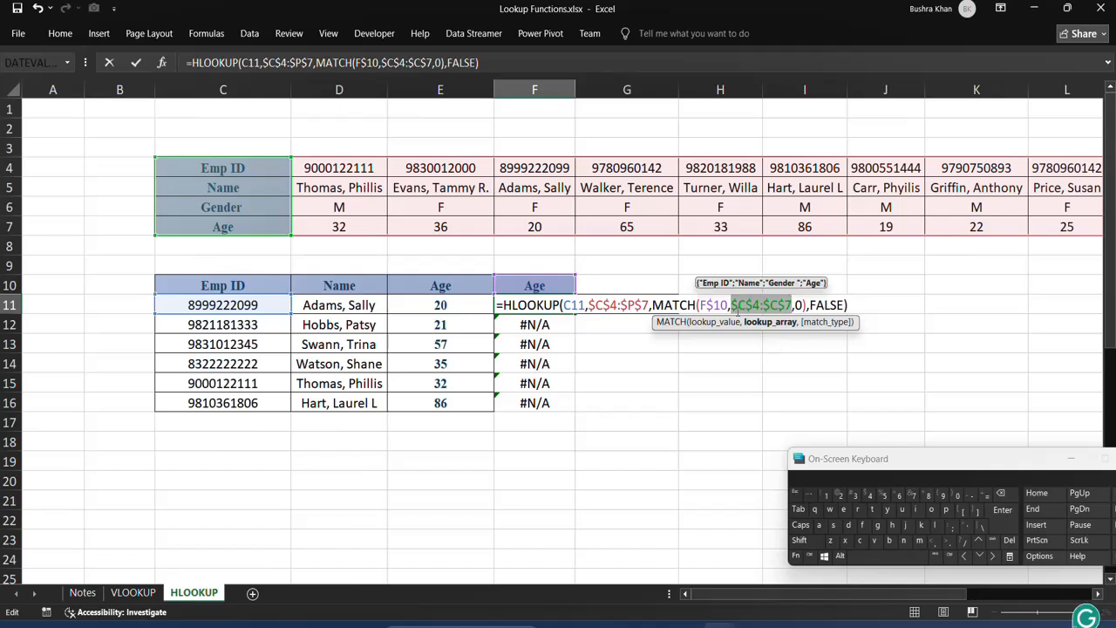
pyautogui.press('Return')
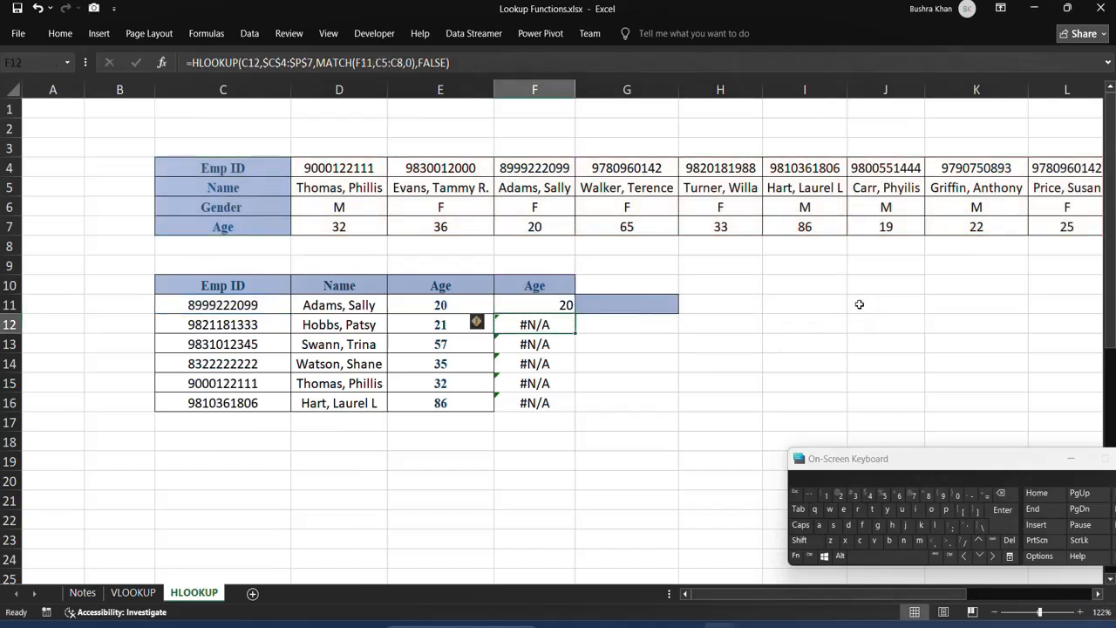
pyautogui.click(555, 304)
pyautogui.doubleClick(574, 314)
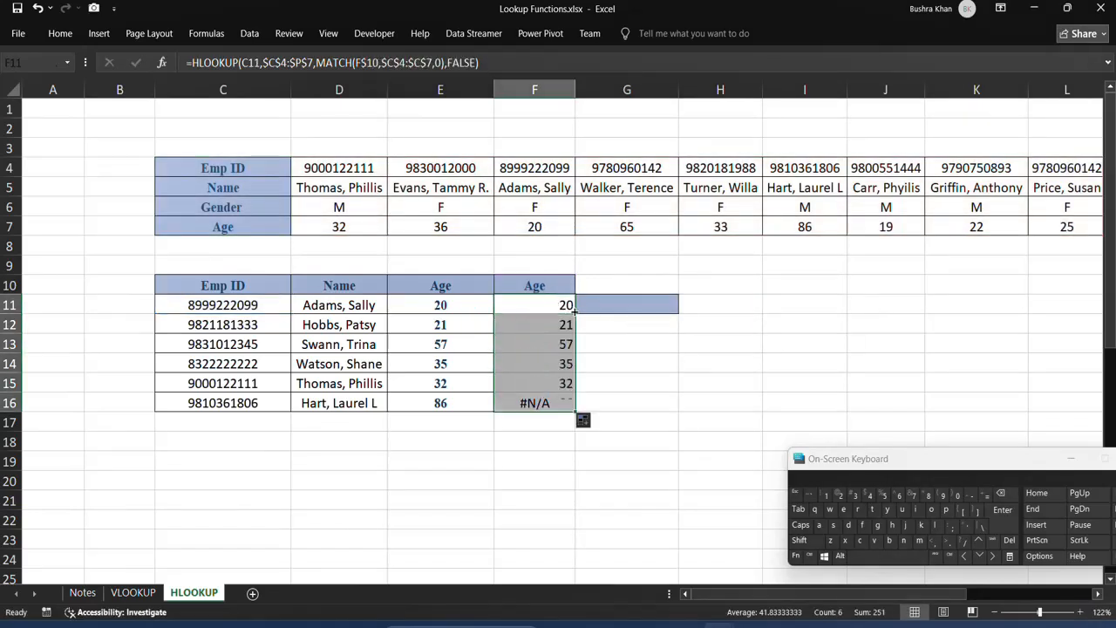
pyautogui.moveTo(567, 345); pyautogui.dragTo(441, 363)
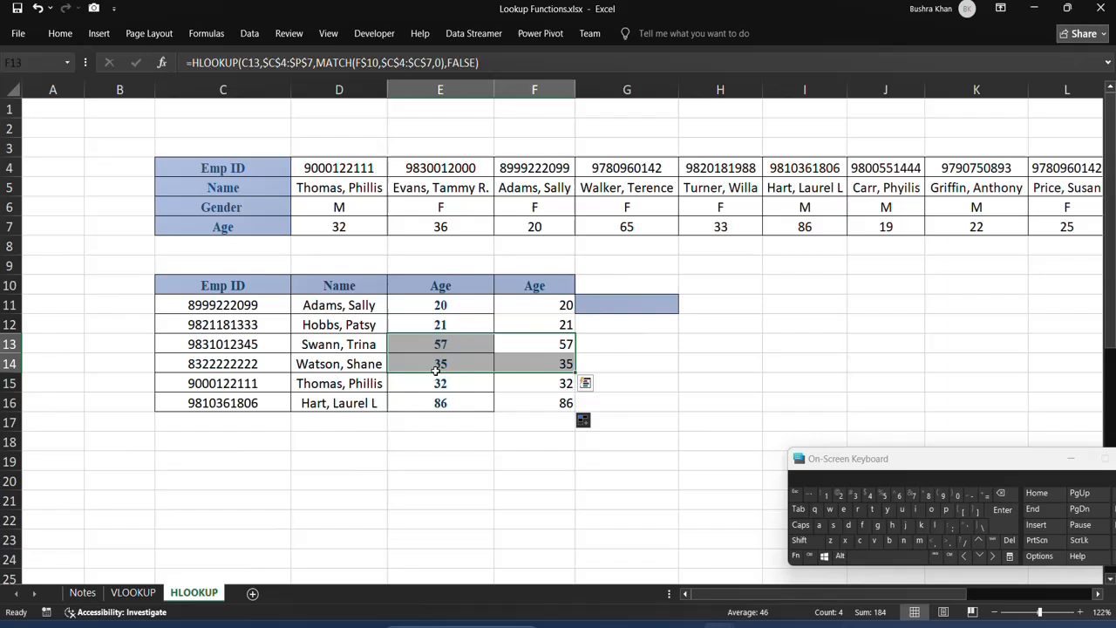
pyautogui.click(453, 328)
# Replace the header in F10 with the Gender label copied from C6.
pyautogui.click(537, 289)
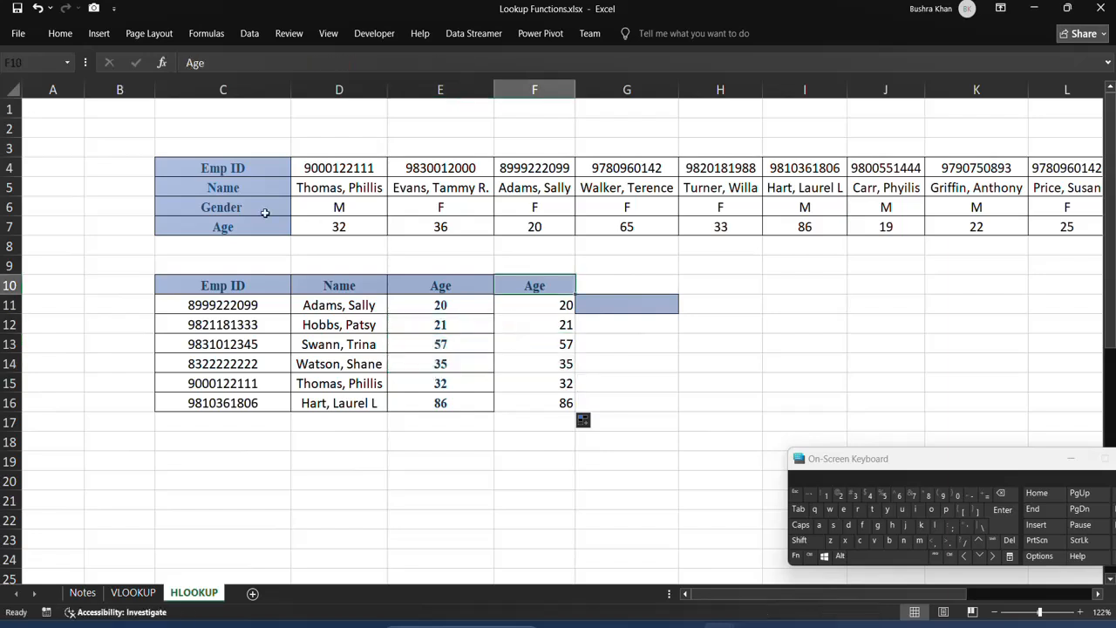
pyautogui.click(244, 212)
pyautogui.hotkey('ctrl', 'c')
pyautogui.click(537, 288)
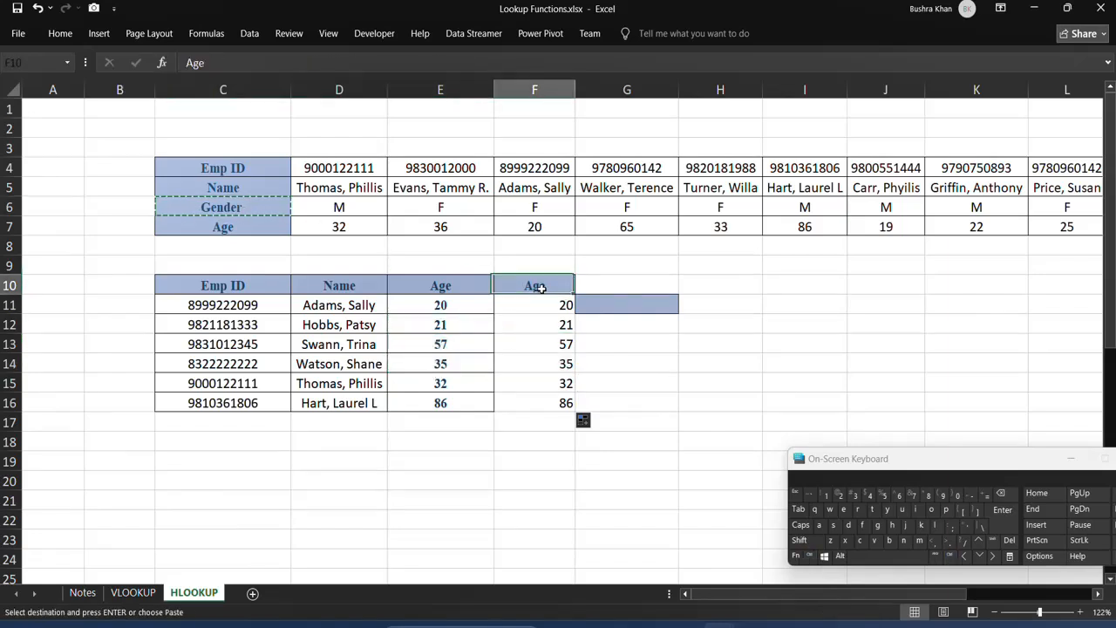
pyautogui.hotkey('ctrl', 'v')
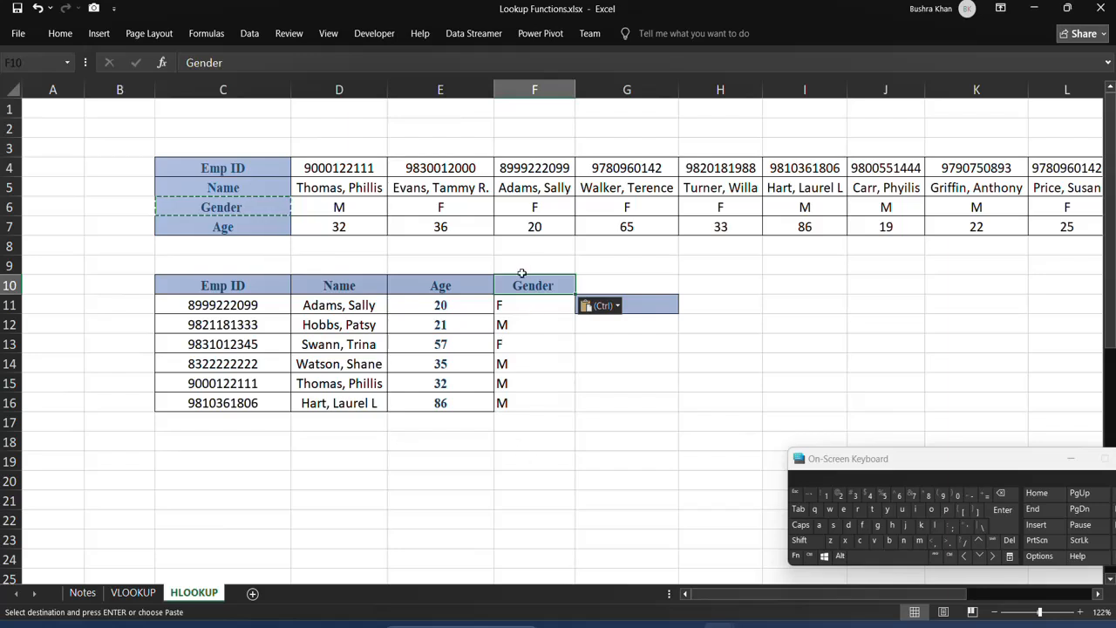
# Replace the header in F10 with the Name label copied from C5.
pyautogui.click(260, 188)
pyautogui.hotkey('ctrl', 'c')
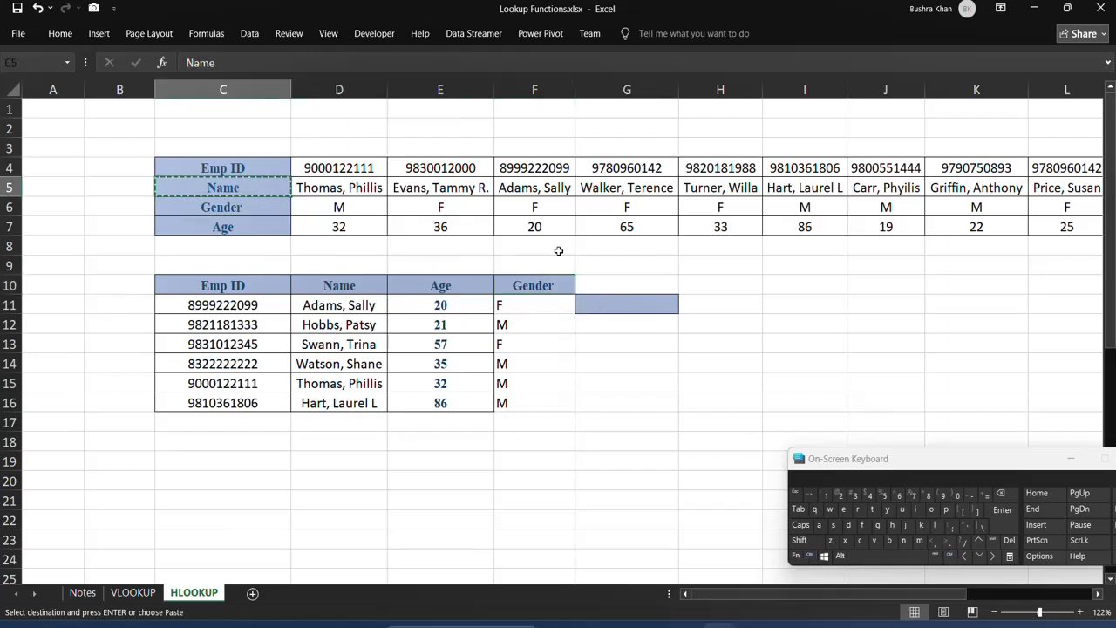
pyautogui.click(526, 291)
pyautogui.hotkey('ctrl', 'v')
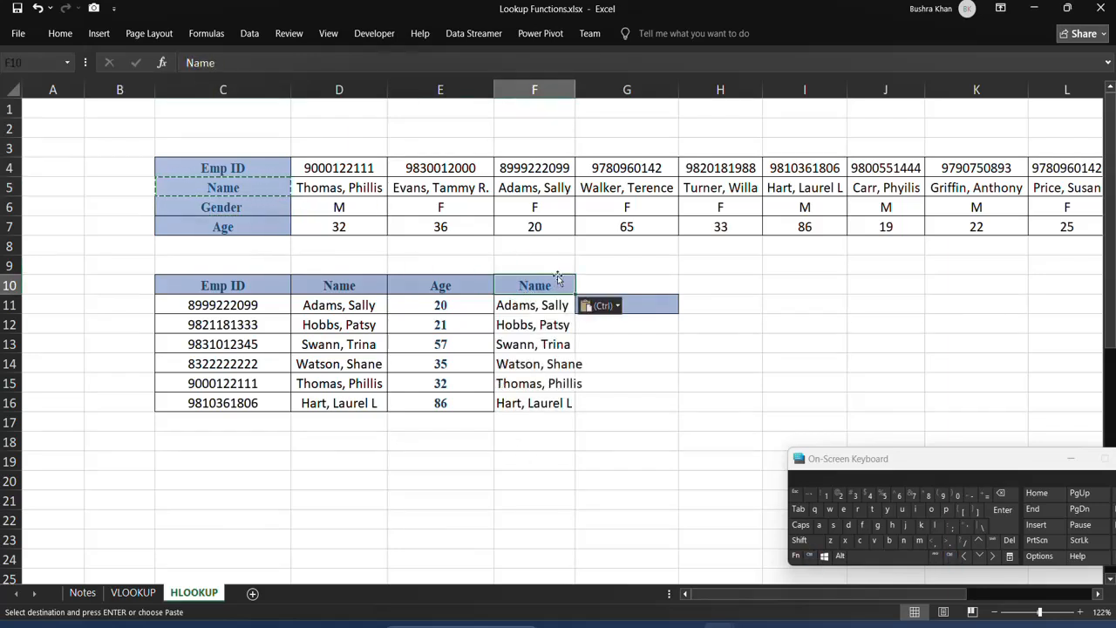
pyautogui.click(539, 306)
pyautogui.hotkey('ctrl', 'Down')
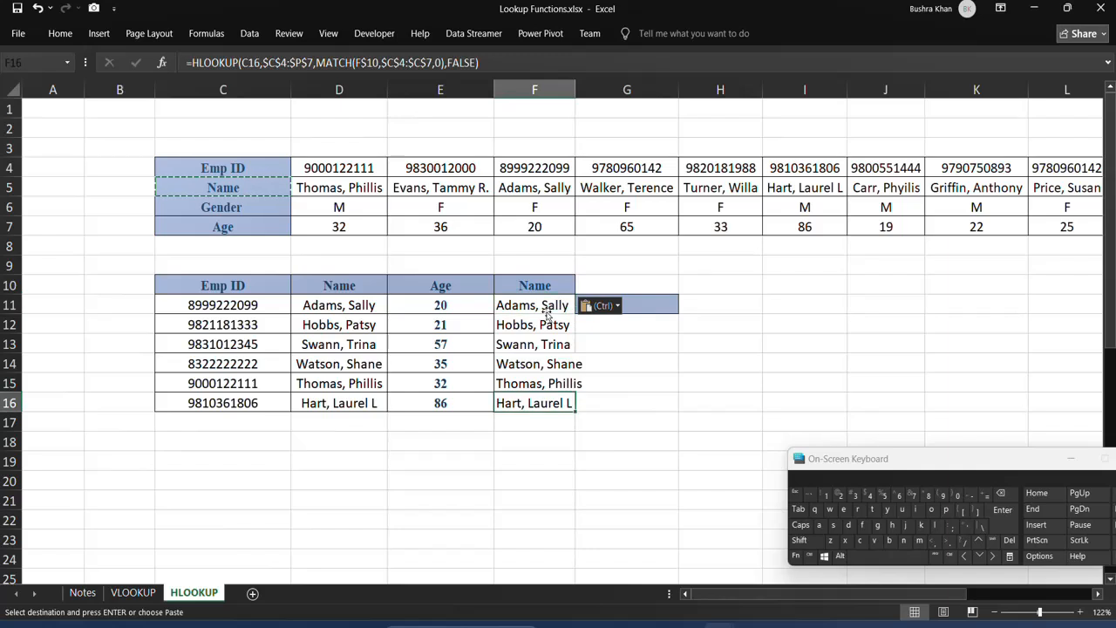
pyautogui.doubleClick(539, 305)
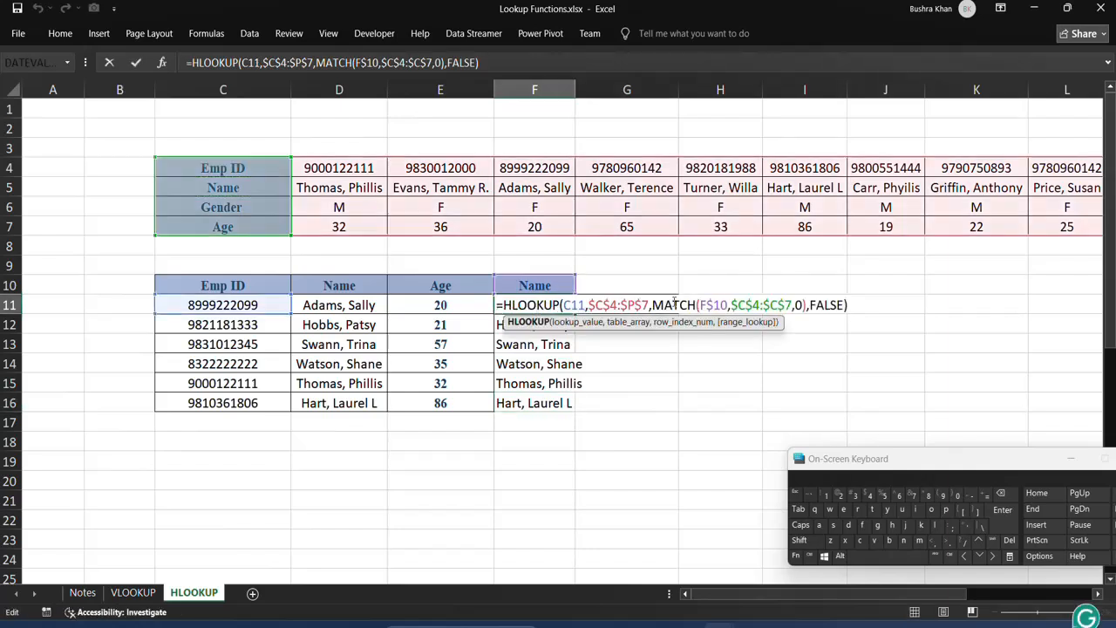
pyautogui.moveTo(670, 304); pyautogui.dragTo(792, 305)
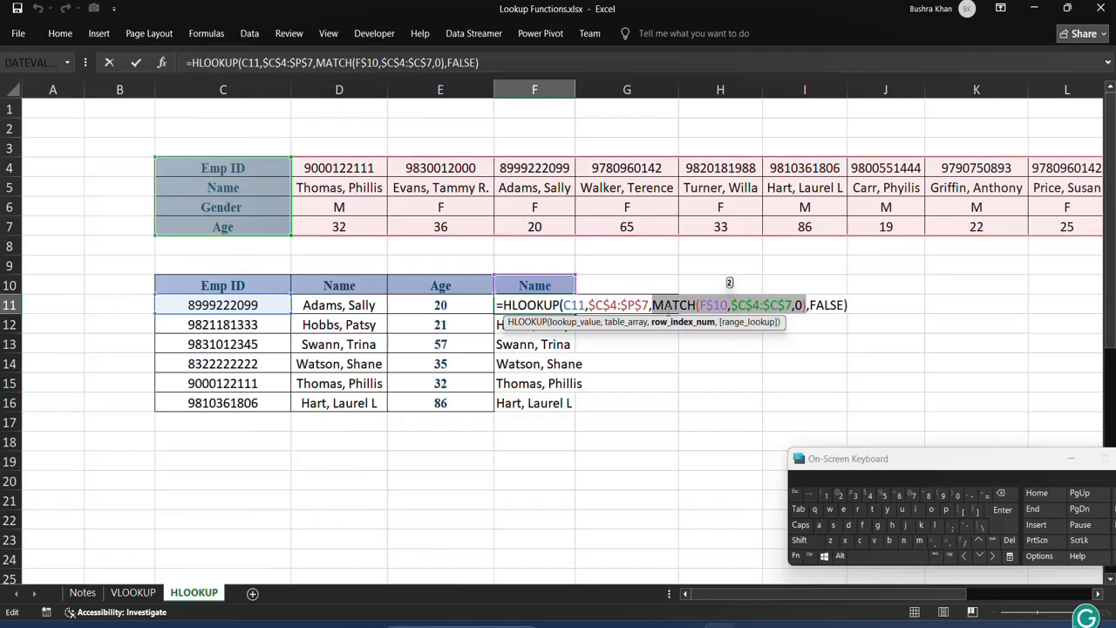
pyautogui.click(347, 305)
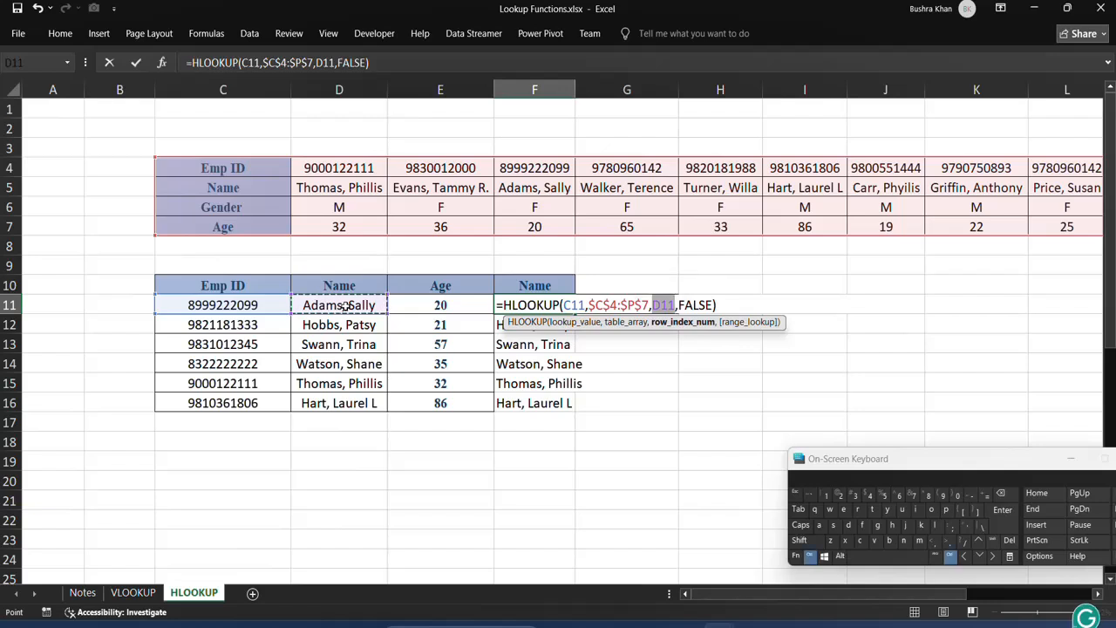
pyautogui.hotkey('ctrl', 'z')
pyautogui.hotkey('ctrl', 'z')
pyautogui.hotkey('ctrl', 'z')
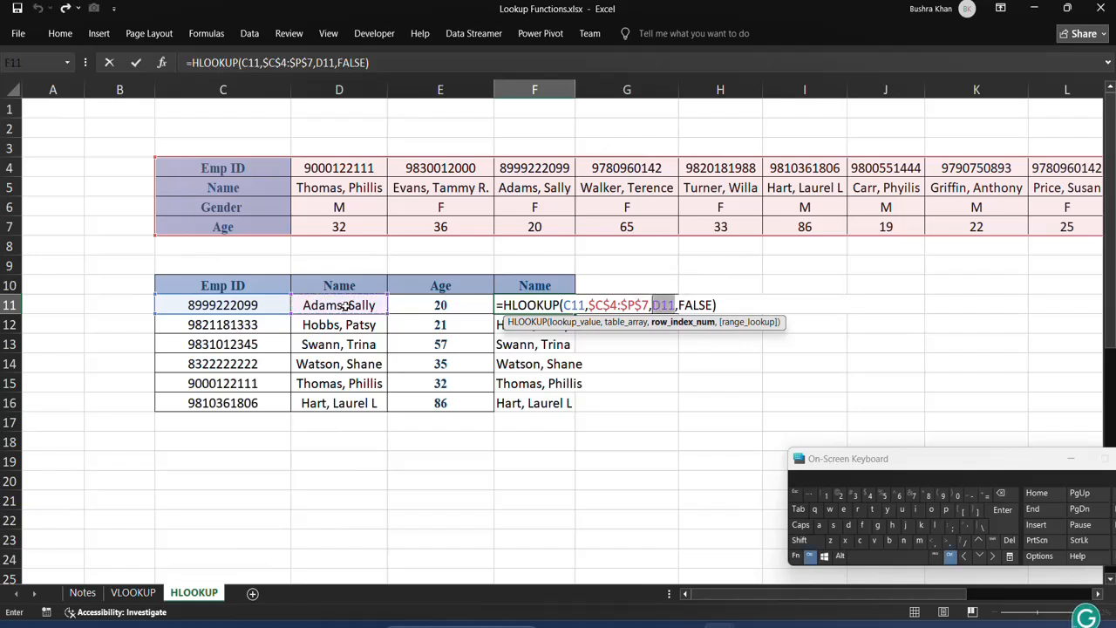
pyautogui.click(742, 387)
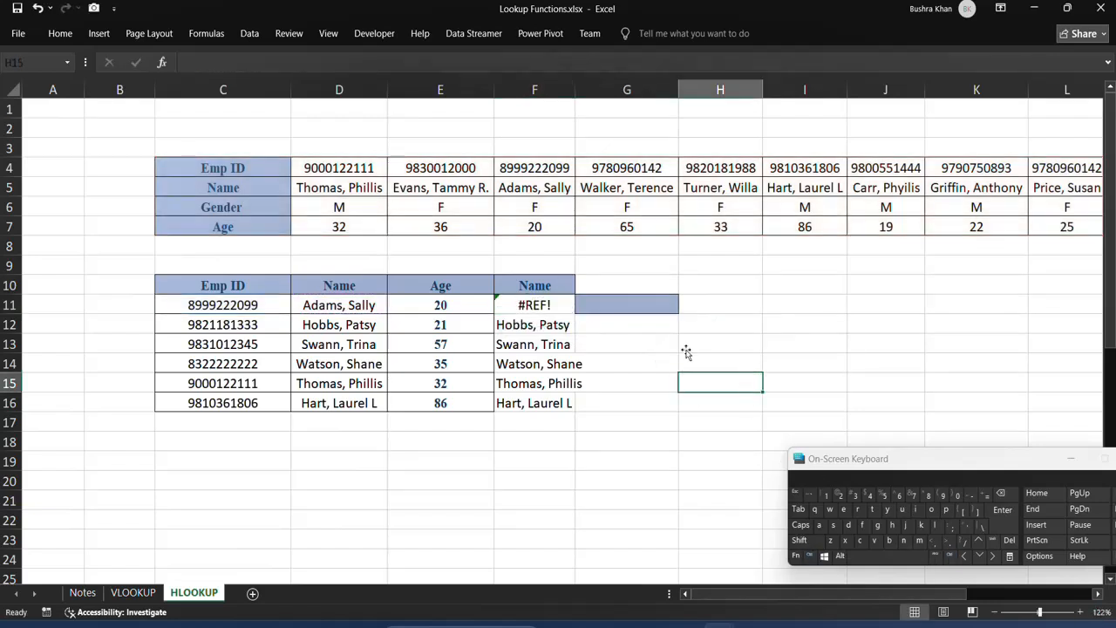
# Restore the HLOOKUP formula in F11 by filling F12's formula upward, and review its MATCH row index argument.
pyautogui.click(558, 324)
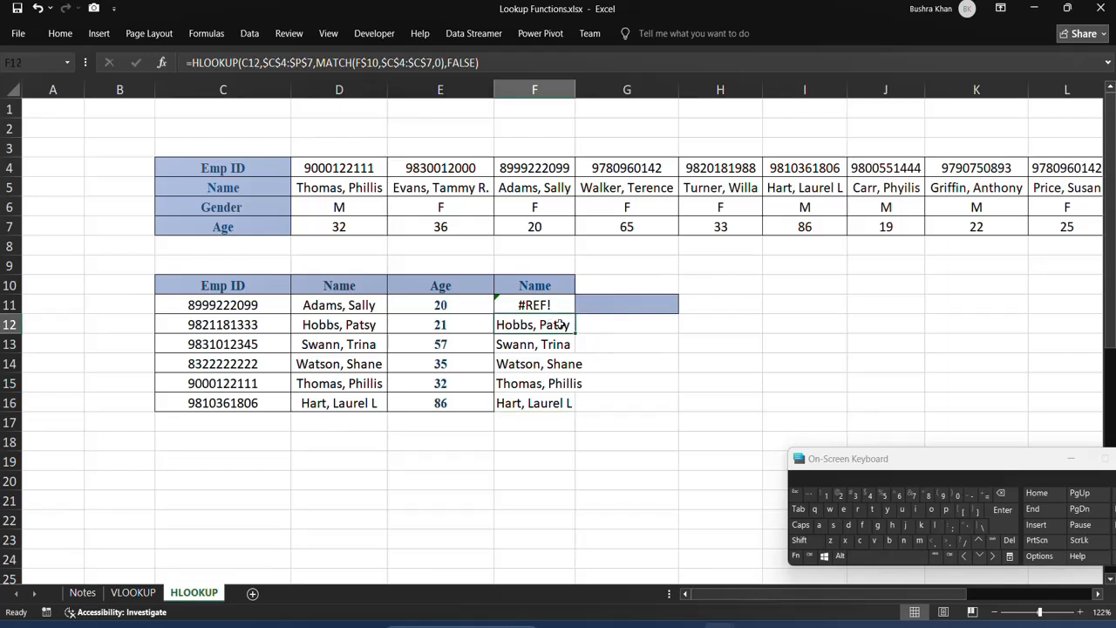
pyautogui.moveTo(573, 327); pyautogui.dragTo(558, 301)
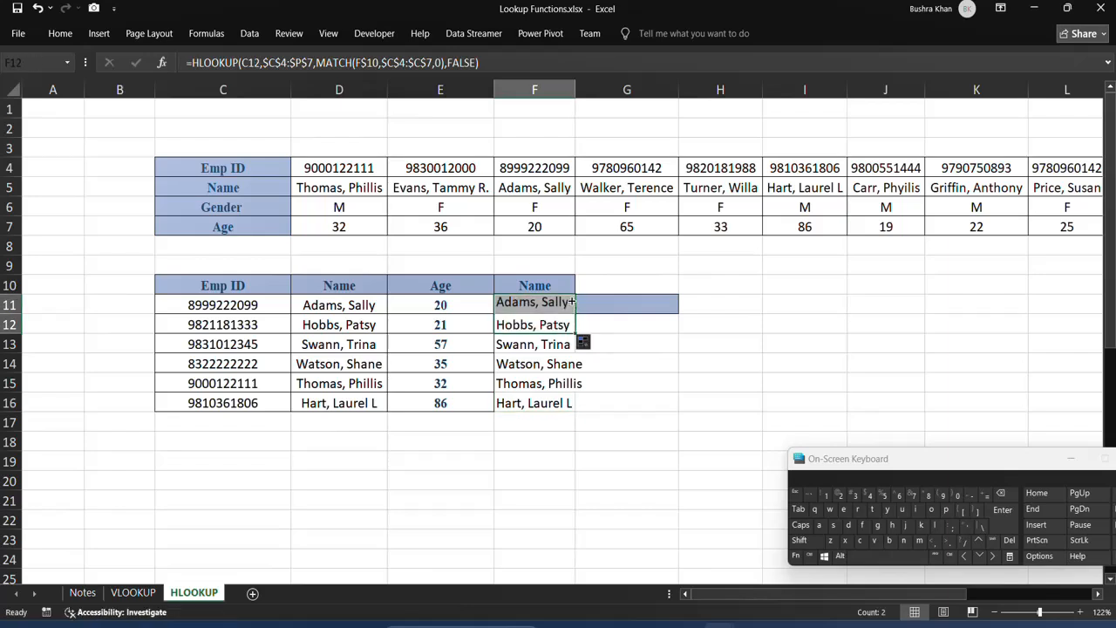
pyautogui.doubleClick(558, 301)
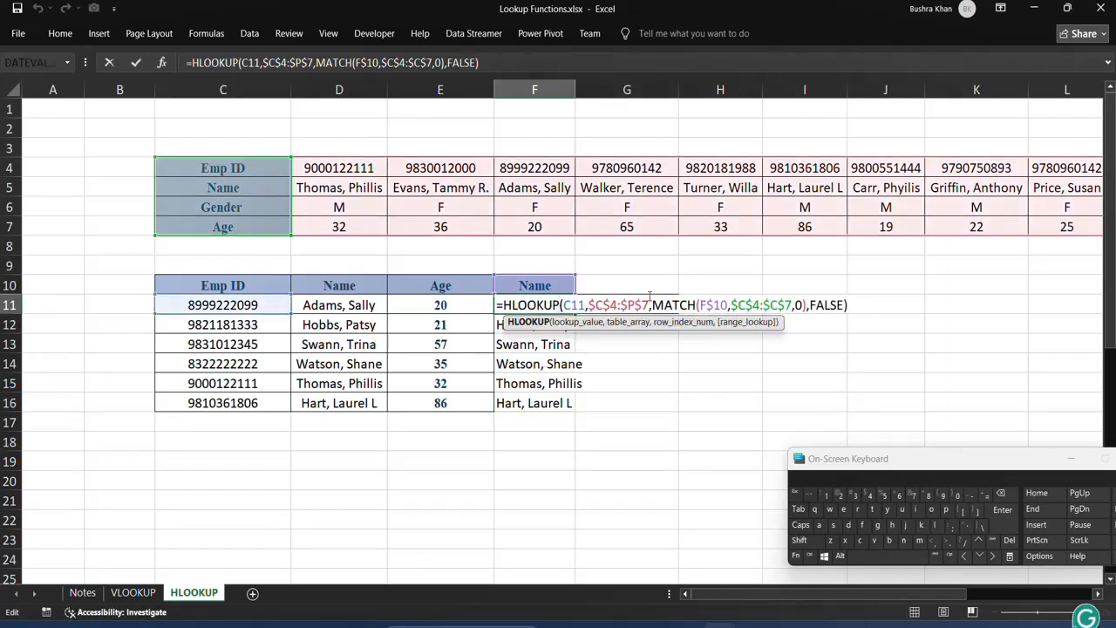
pyautogui.moveTo(649, 305); pyautogui.dragTo(807, 304)
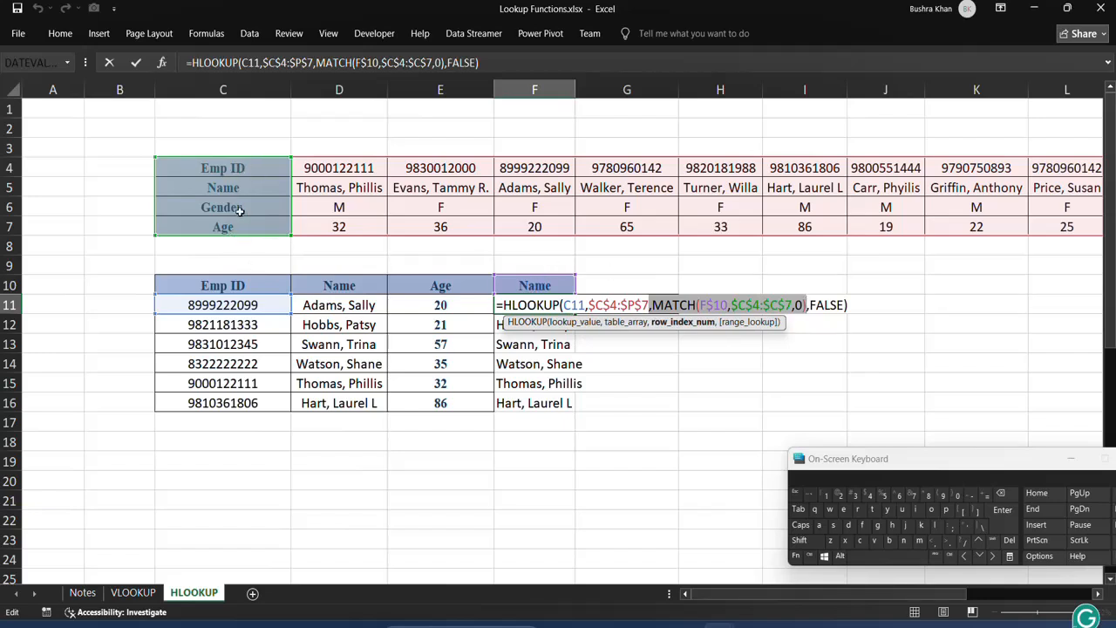
pyautogui.press('Return')
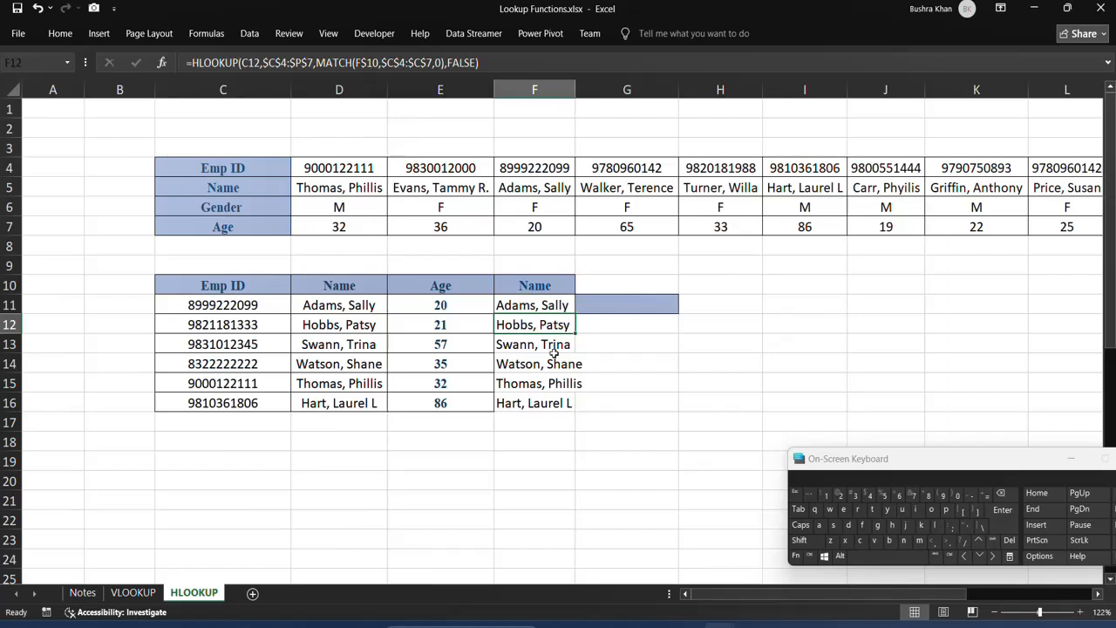
pyautogui.hotkey('ctrl', 'Down')
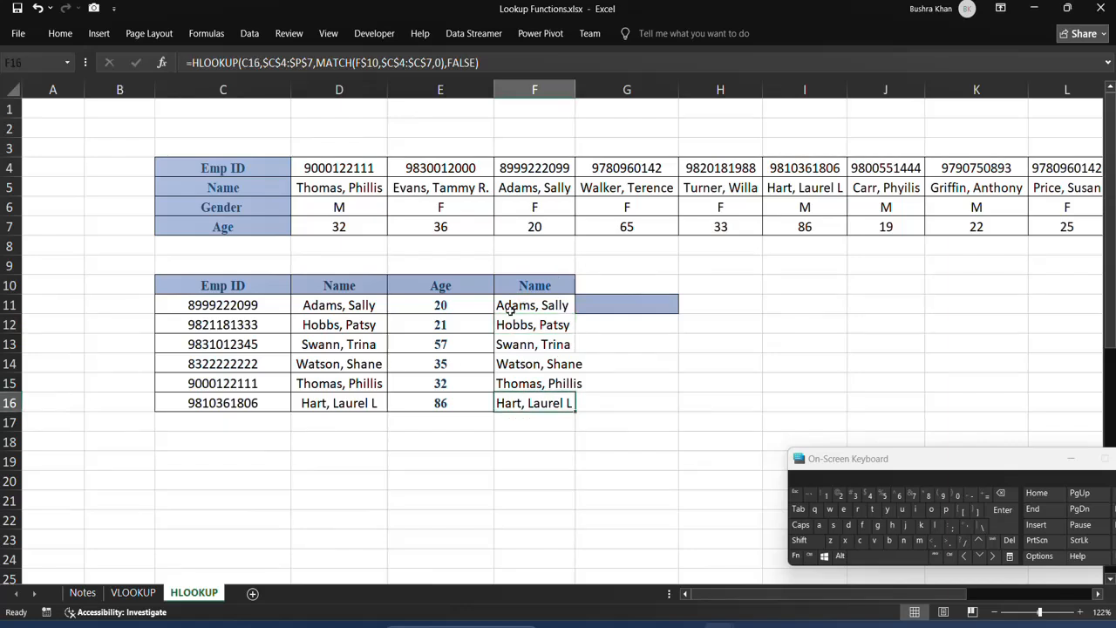
# On the VLOOKUP sheet, start a VLOOKUP formula in K34 with J34 as the lookup value.
pyautogui.click(131, 593)
pyautogui.scroll(1, 456, 346)
pyautogui.scroll(-8, 456, 346)
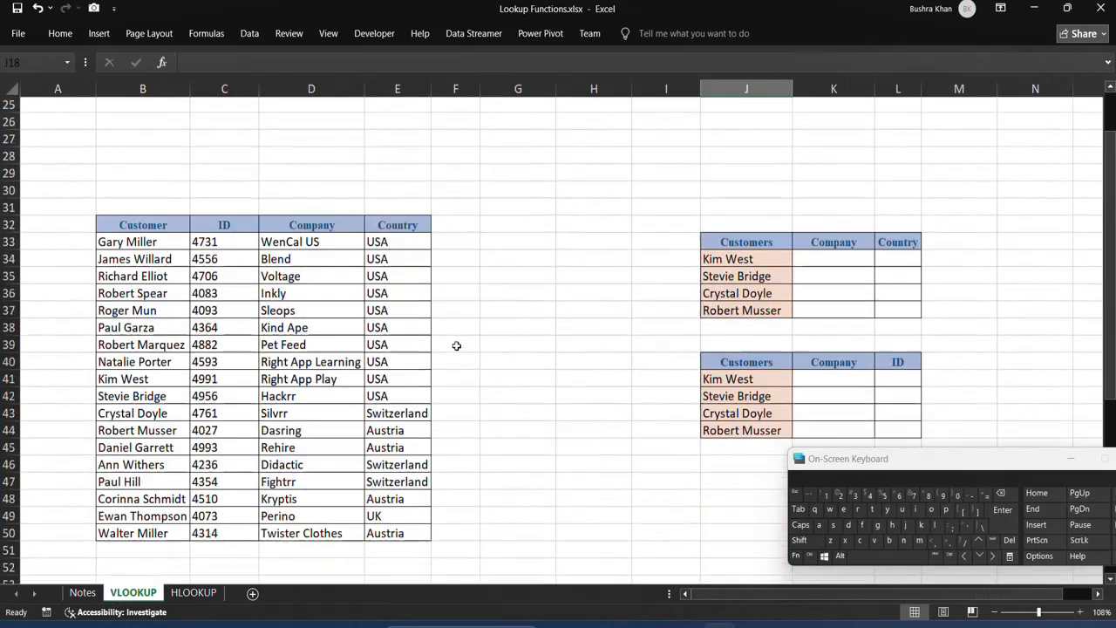
pyautogui.click(844, 225)
pyautogui.write('=')
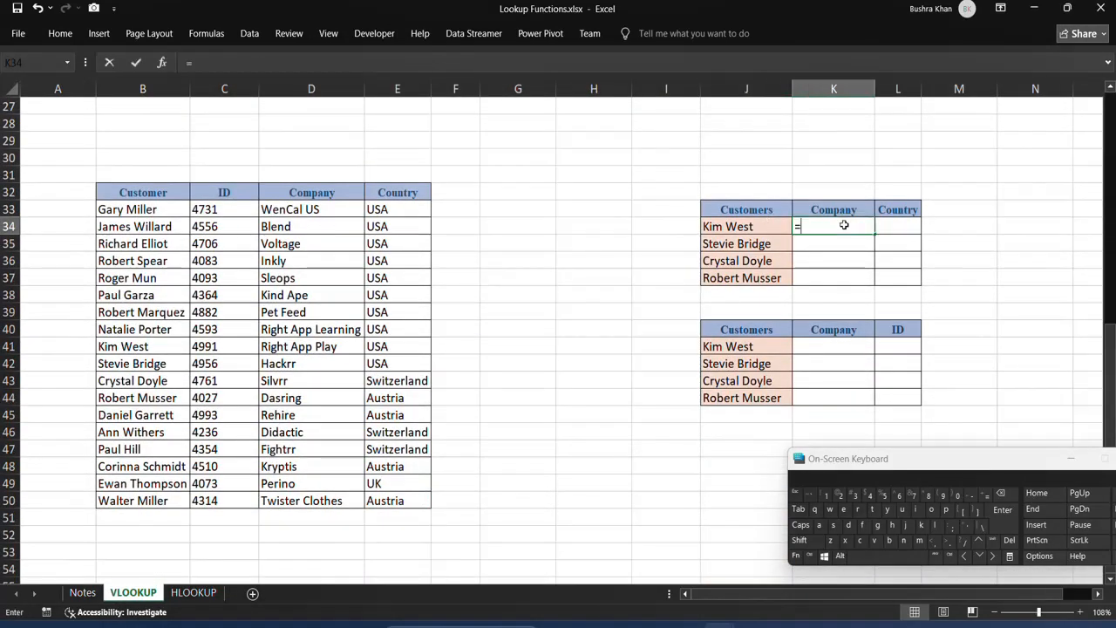
pyautogui.write('vlo')
pyautogui.press('Tab')
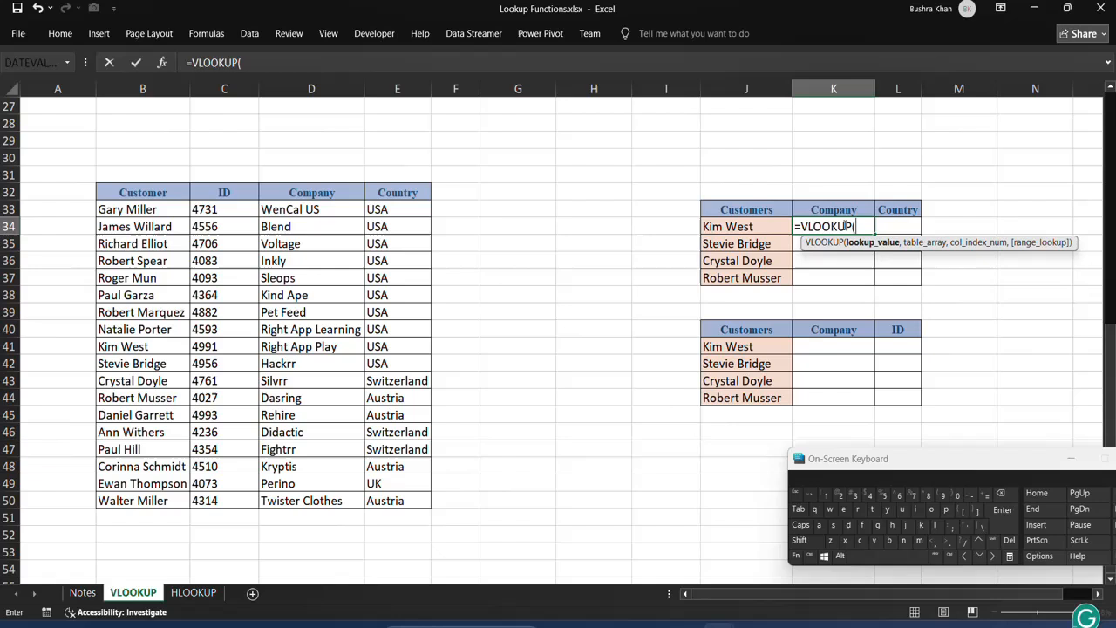
pyautogui.click(754, 226)
pyautogui.write(',')
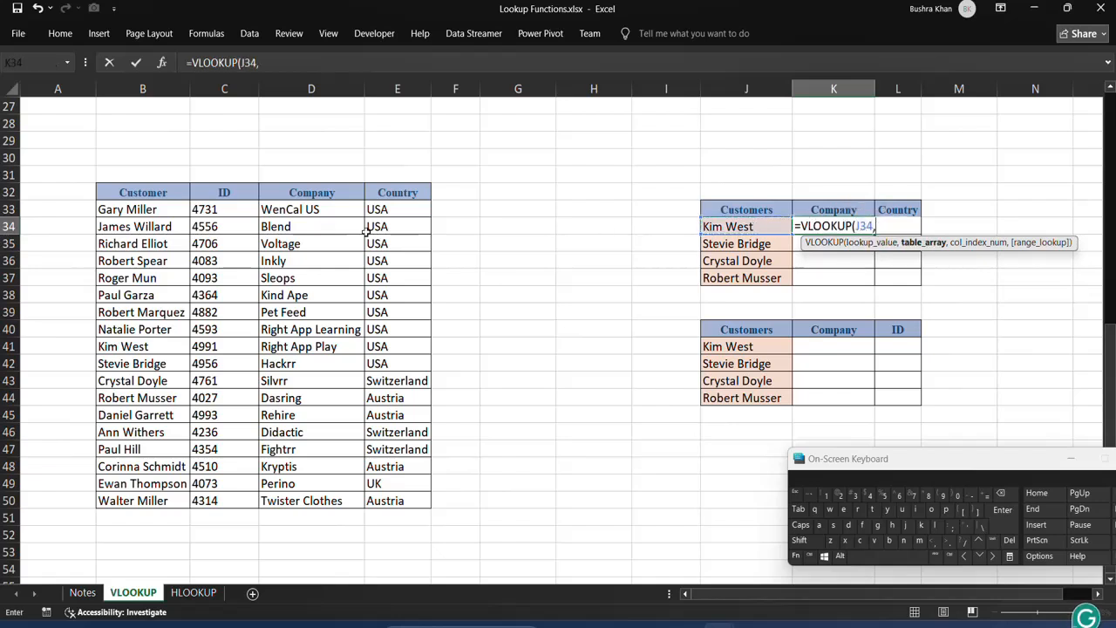
# Set the table array of K34's VLOOKUP to the customer table as the absolute range $B$32:$E$50.
pyautogui.moveTo(109, 192); pyautogui.dragTo(397, 502)
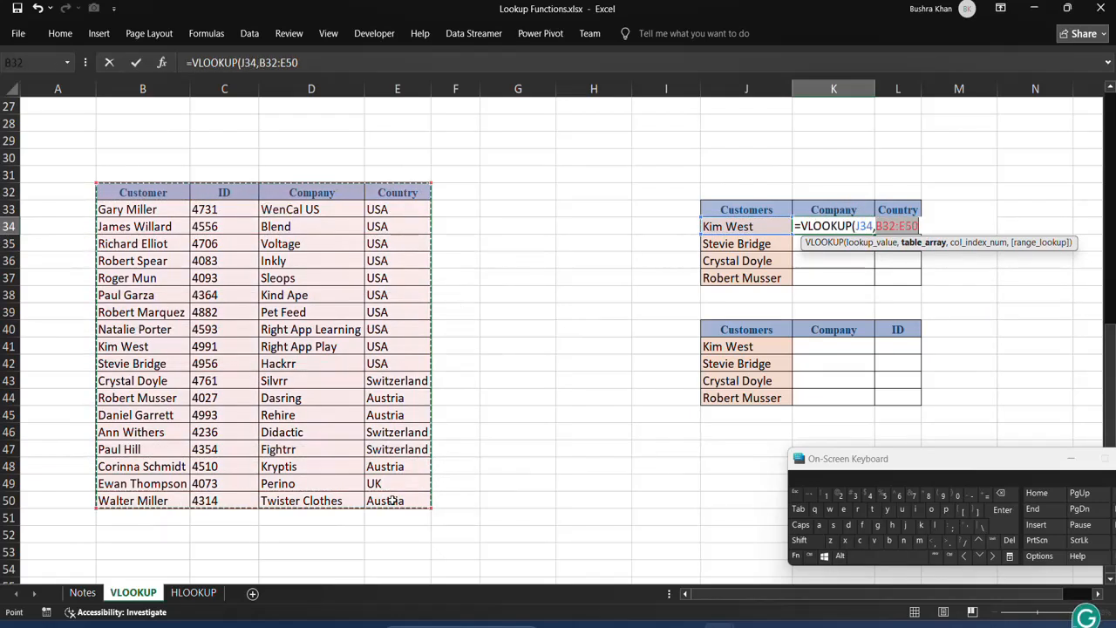
pyautogui.click(796, 556)
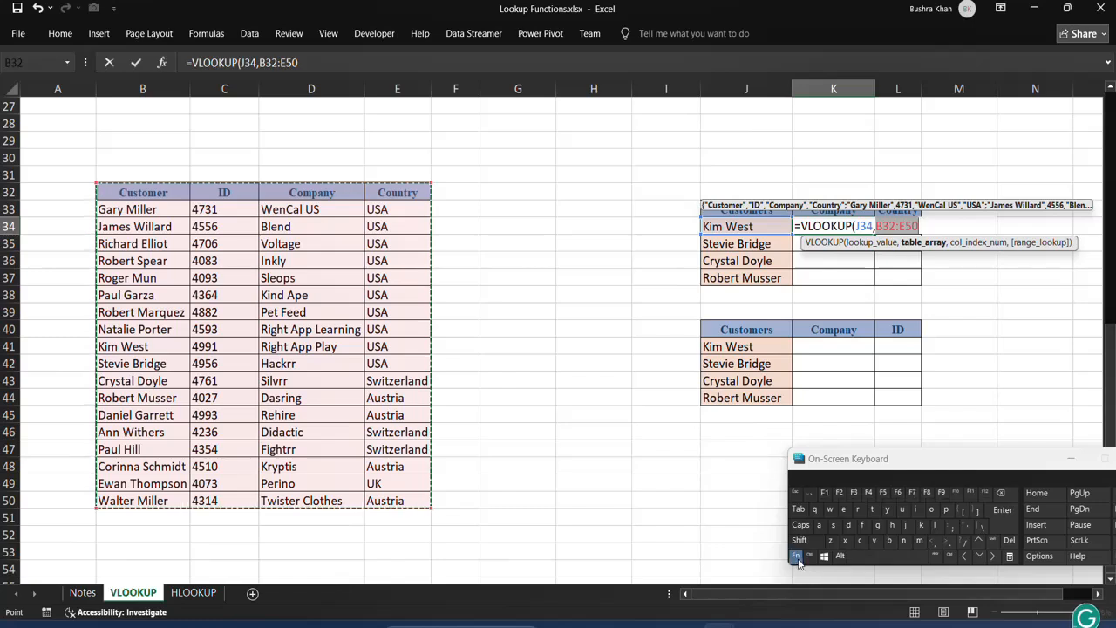
pyautogui.click(869, 494)
pyautogui.write(',')
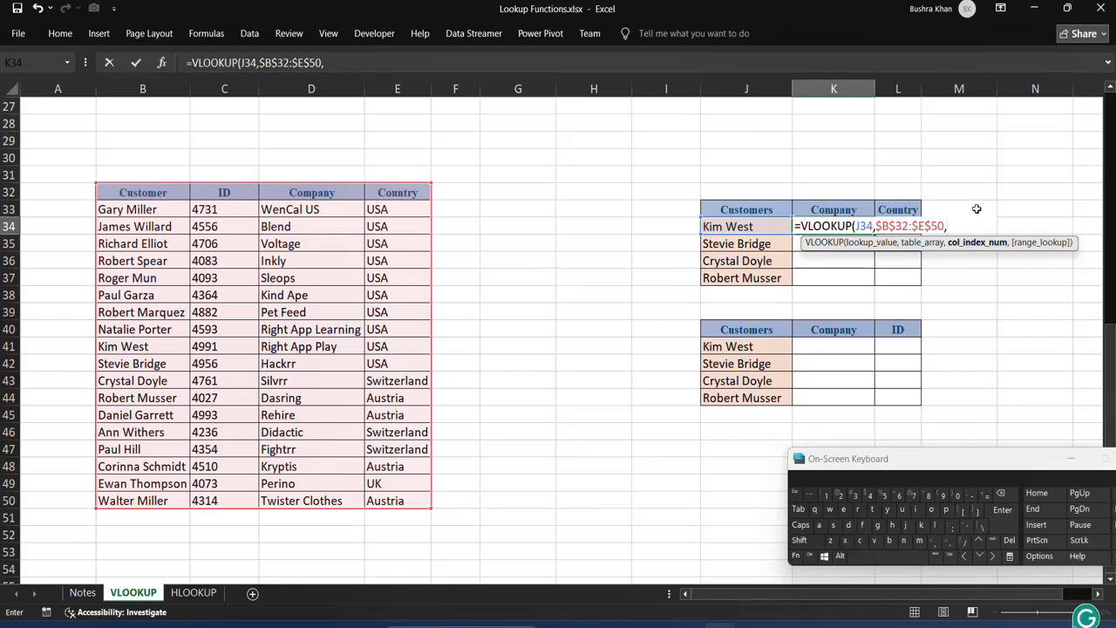
# Nest a MATCH function as the column index, using the Company header K$33 with its row locked as lookup value.
pyautogui.write('mat')
pyautogui.press('Tab')
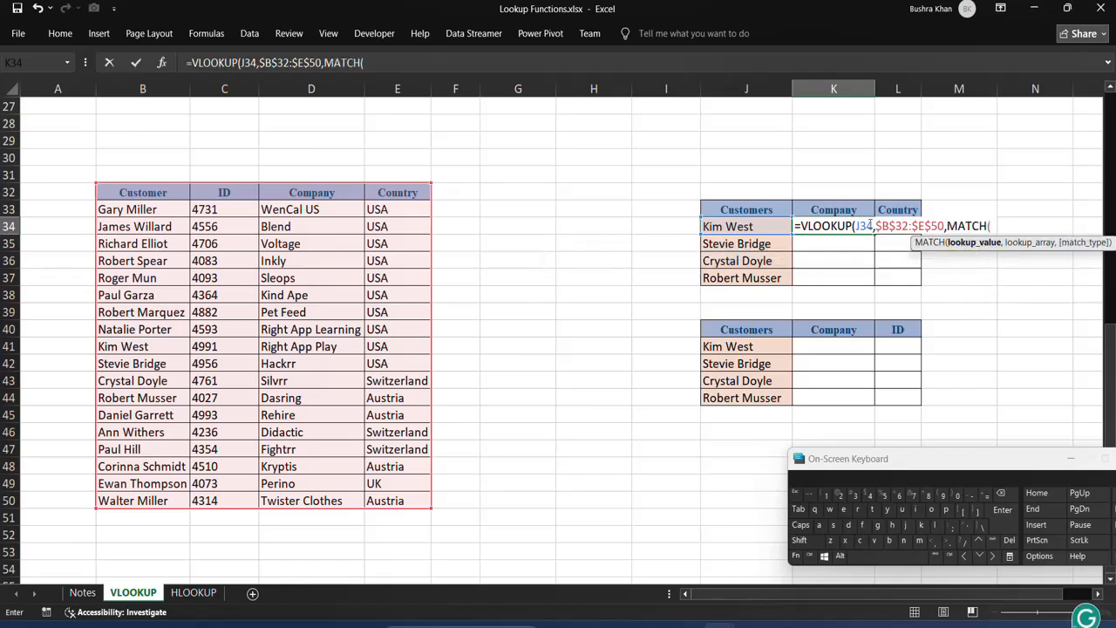
pyautogui.click(849, 213)
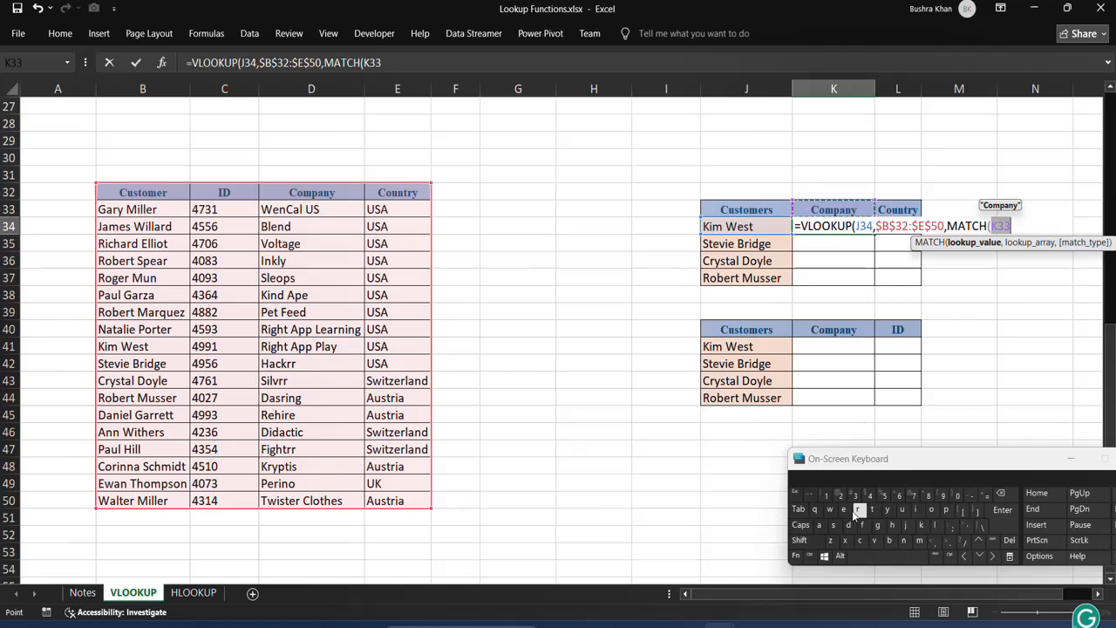
pyautogui.click(797, 556)
pyautogui.click(858, 494)
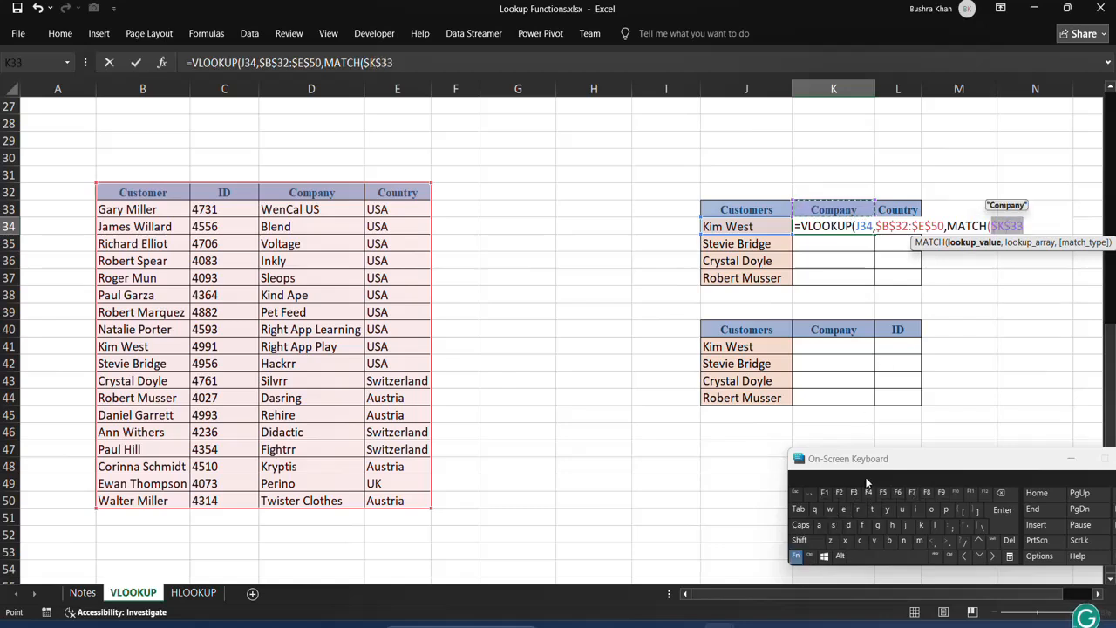
pyautogui.click(869, 494)
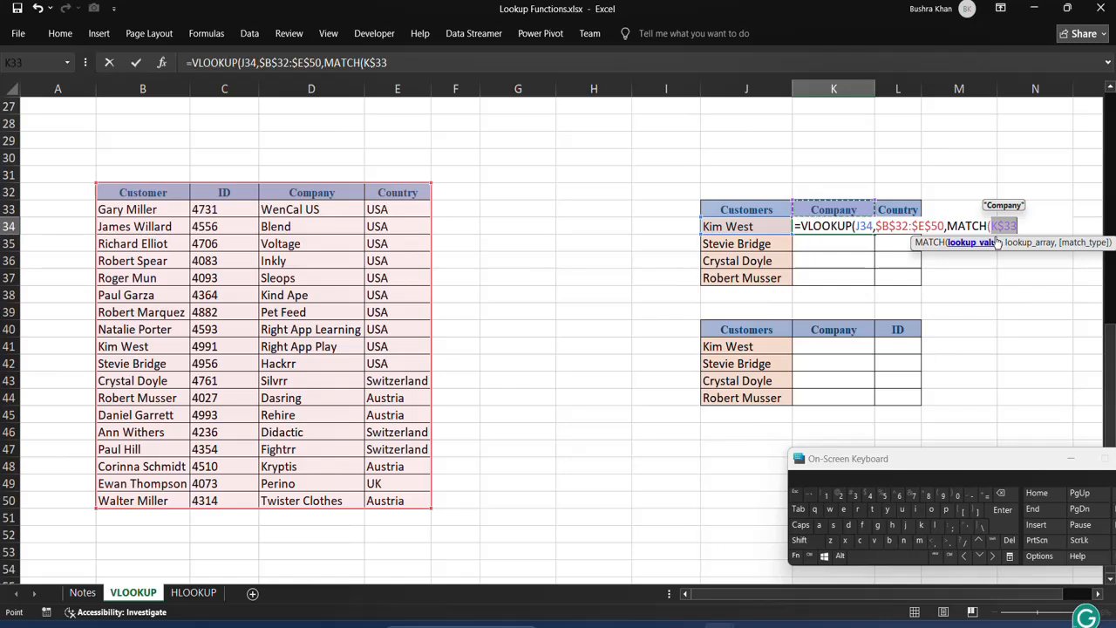
pyautogui.click(1021, 227)
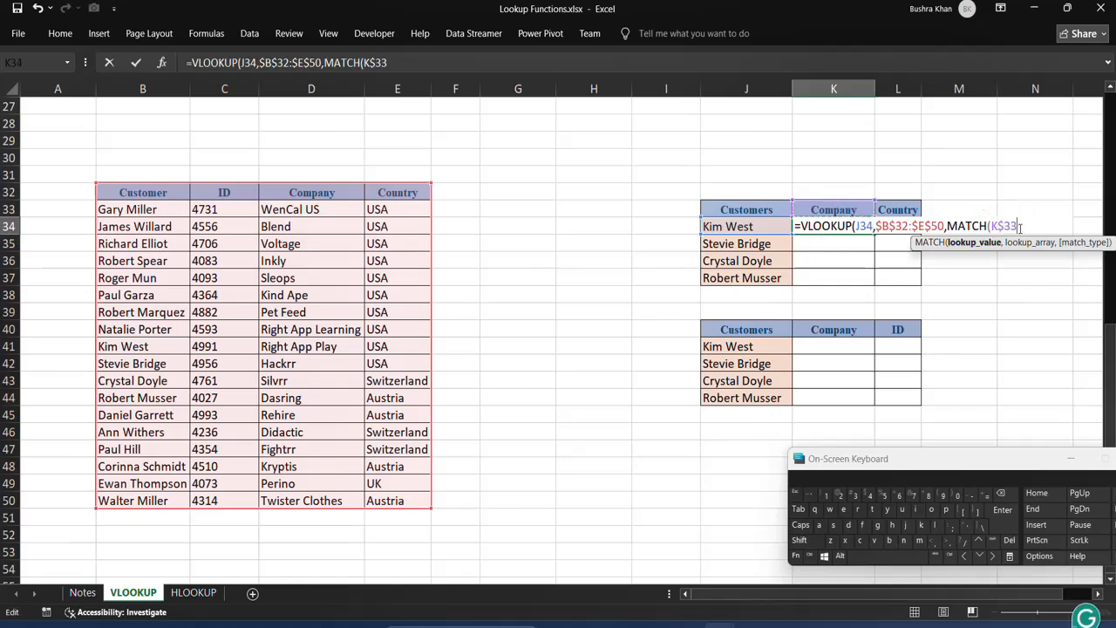
pyautogui.write(',')
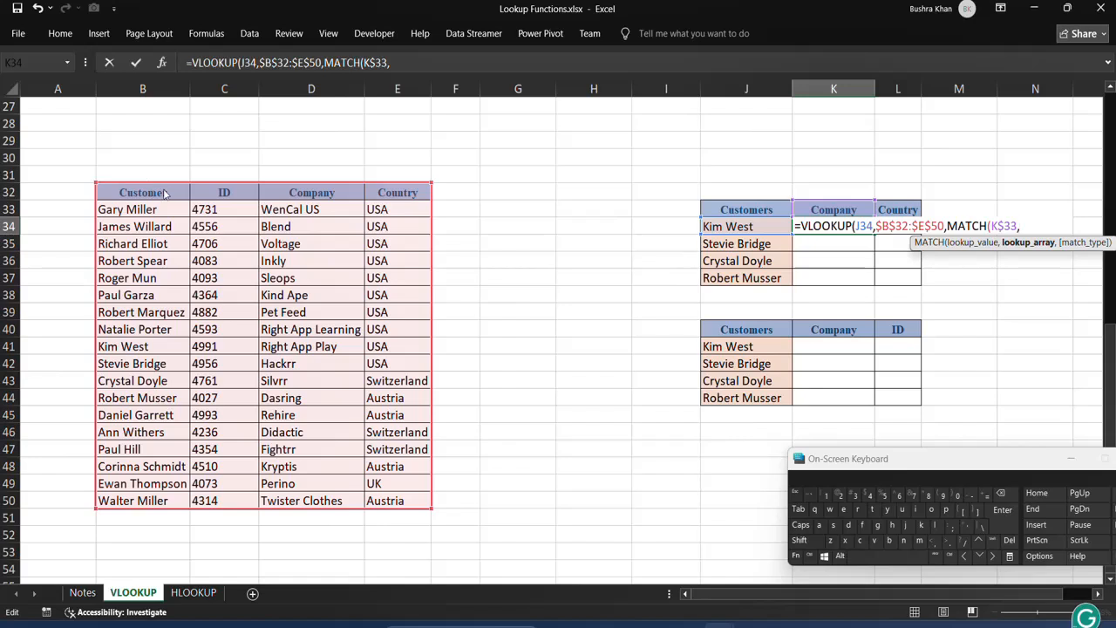
# Set the MATCH lookup array to the header row B32:E32 with exact match type 0 and close the nested function.
pyautogui.moveTo(162, 193); pyautogui.dragTo(411, 193)
pyautogui.write(',')
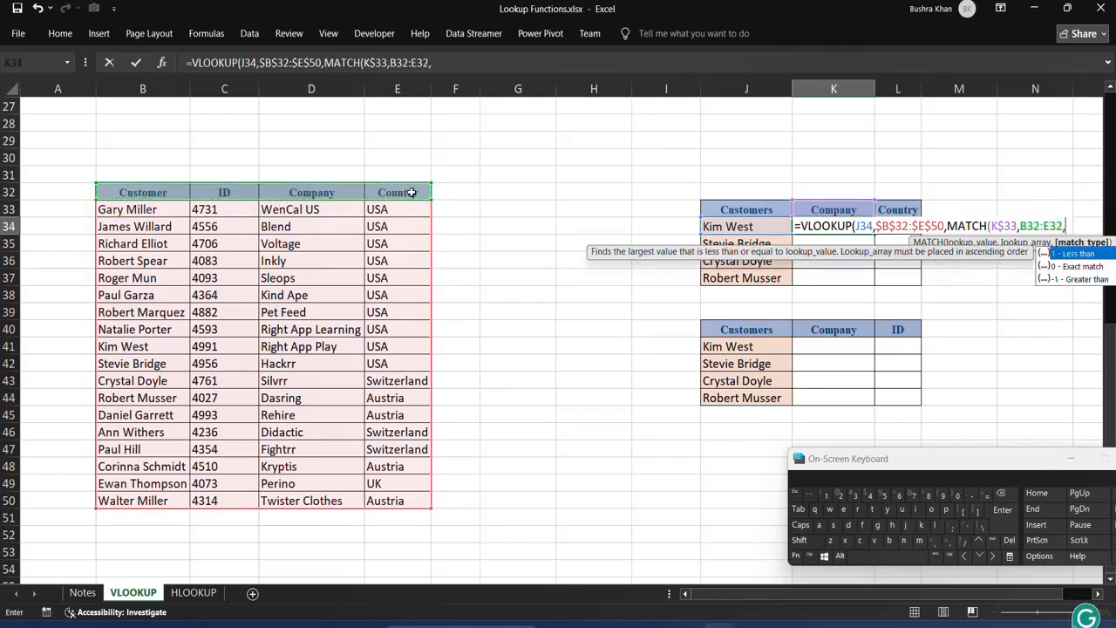
pyautogui.press('Down')
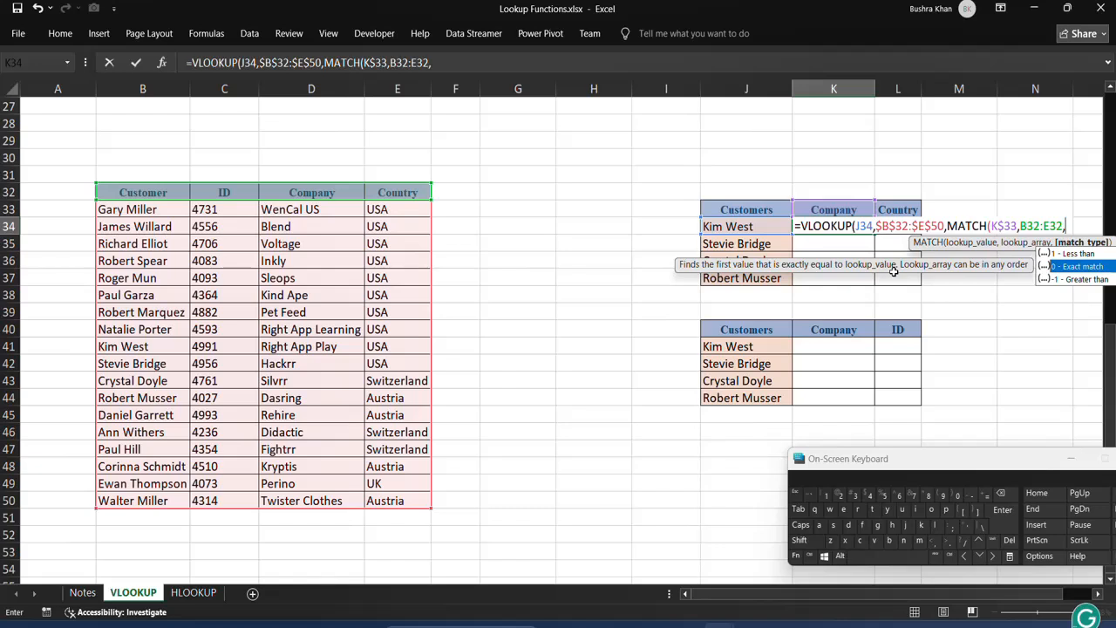
pyautogui.press('Tab')
pyautogui.write(')')
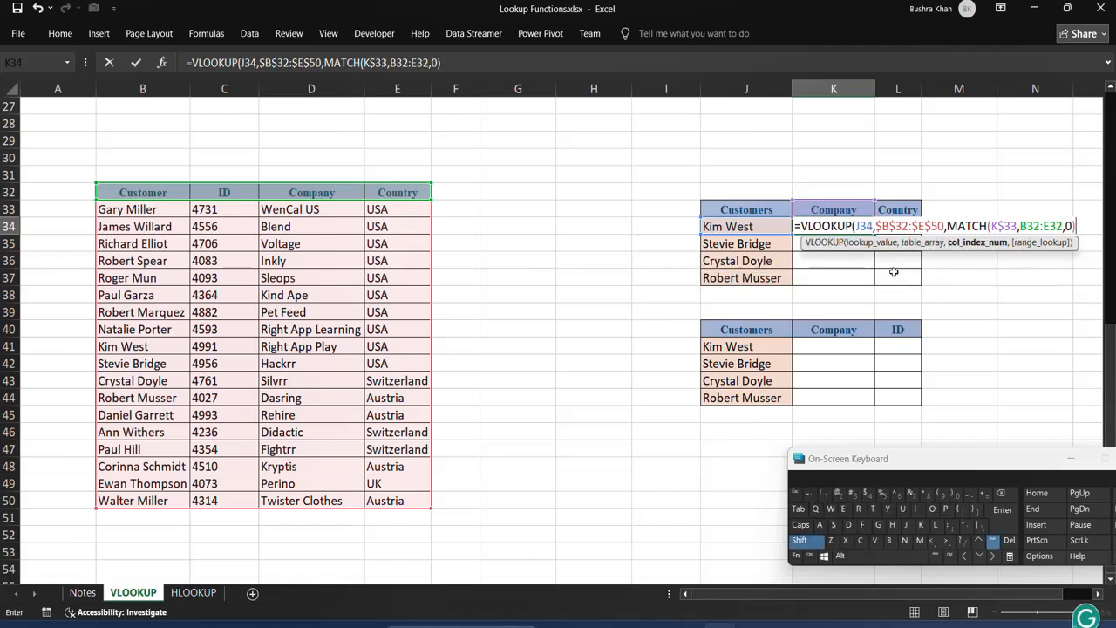
pyautogui.write(',')
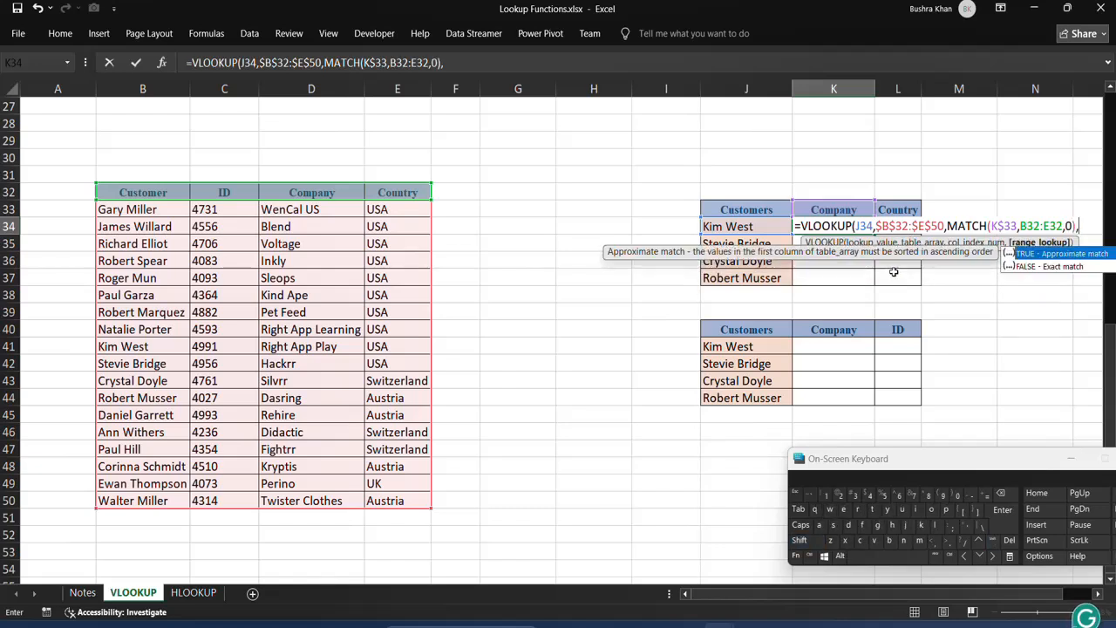
# Complete K34's VLOOKUP with FALSE as the range lookup argument and enter the formula.
pyautogui.moveTo(947, 226); pyautogui.dragTo(1074, 225)
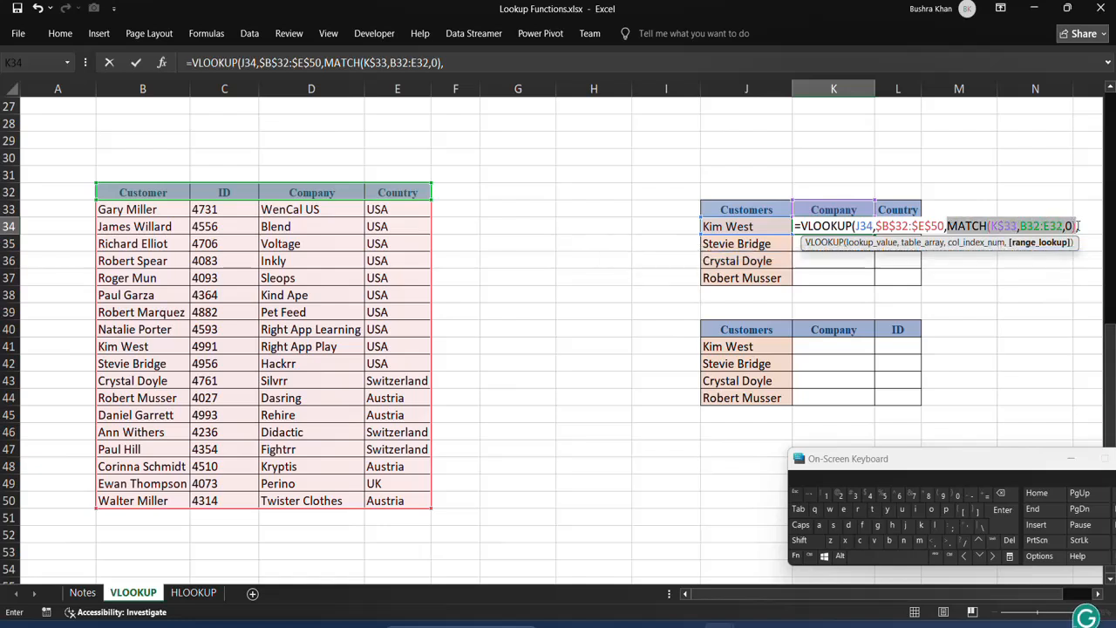
pyautogui.click(1084, 226)
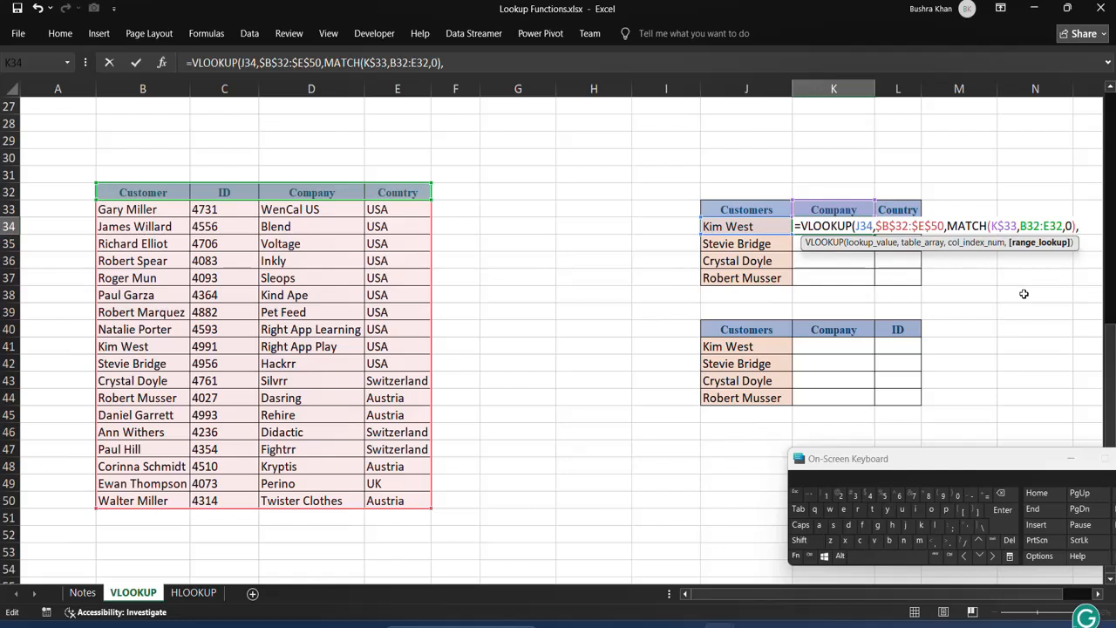
pyautogui.write('FALSE')
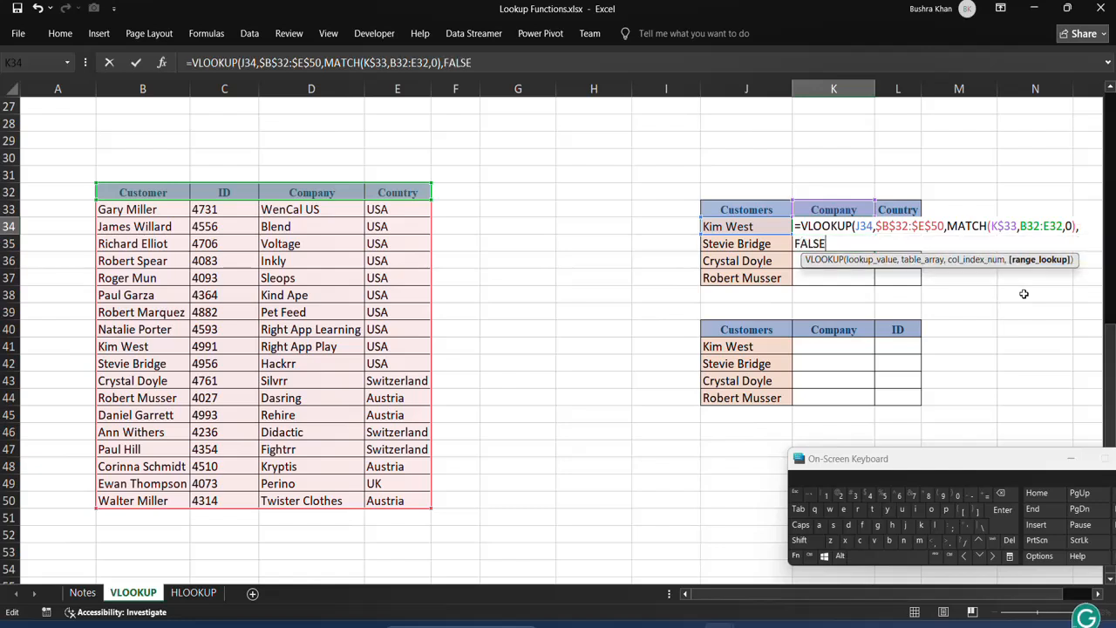
pyautogui.write(')')
pyautogui.press('Return')
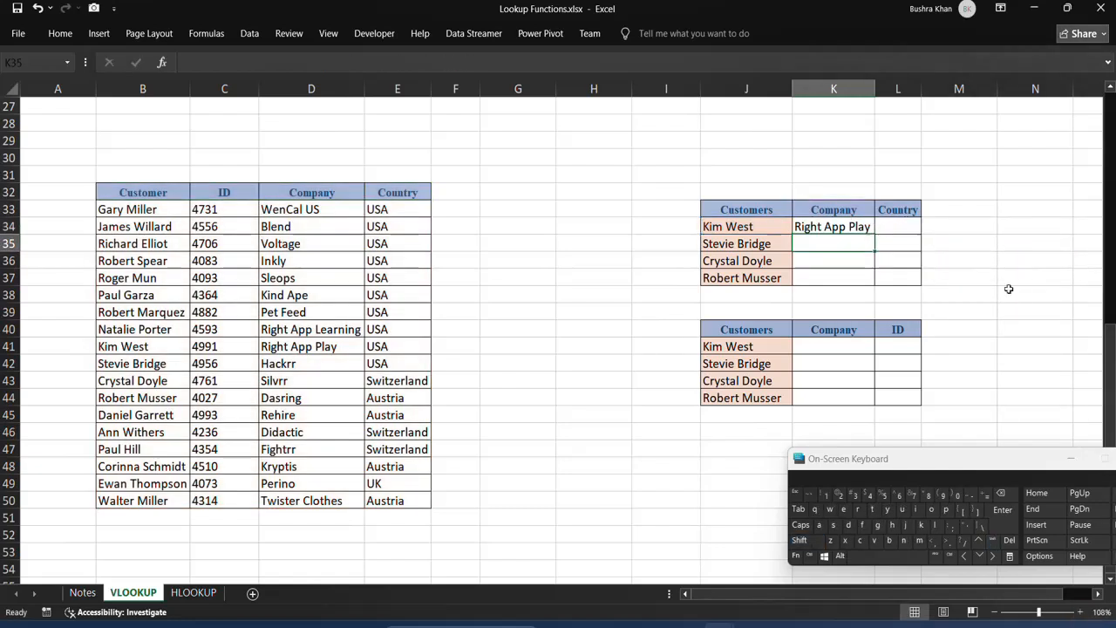
# Fill the VLOOKUP formula from K34 down to K37.
pyautogui.click(862, 231)
pyautogui.doubleClick(872, 235)
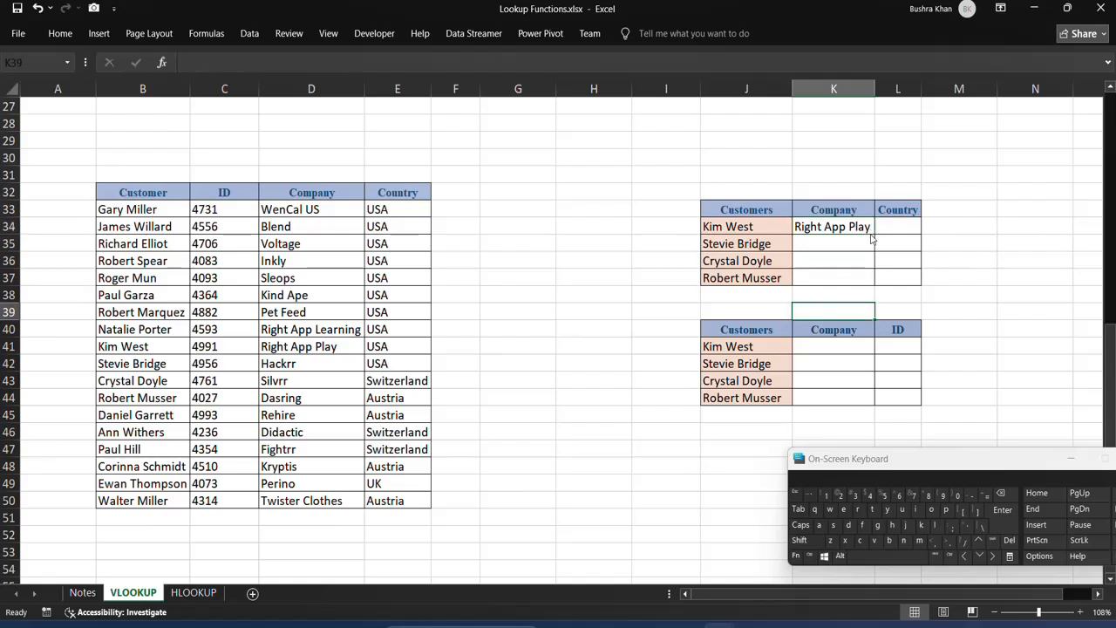
pyautogui.click(867, 226)
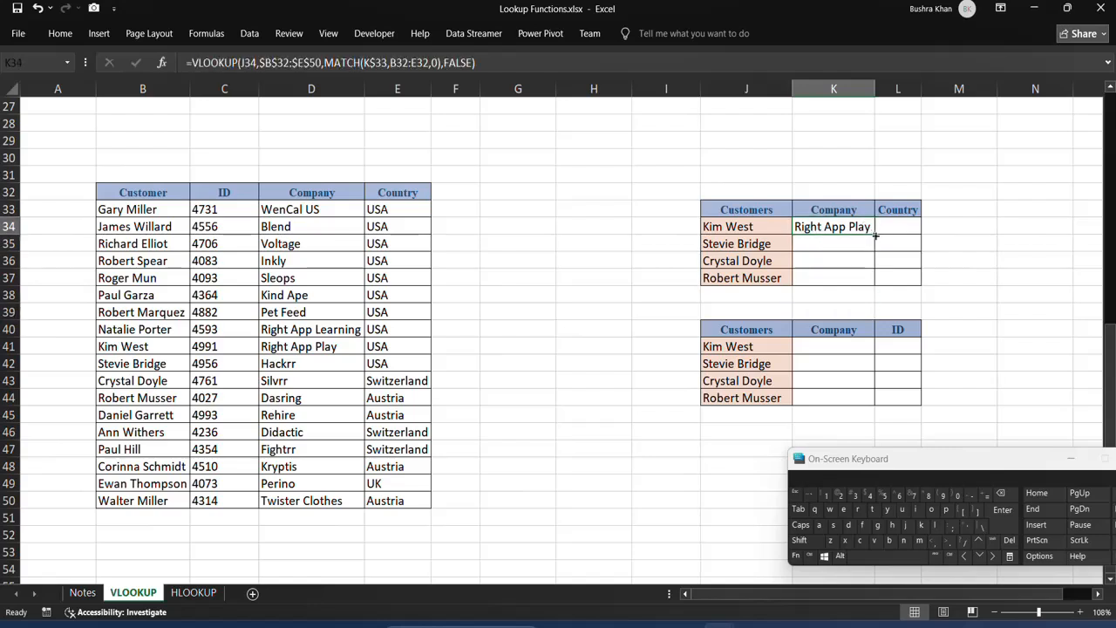
pyautogui.moveTo(875, 235); pyautogui.dragTo(874, 285)
# Compare the MATCH lookup array references in the K34 and K35 formulas.
pyautogui.click(846, 229)
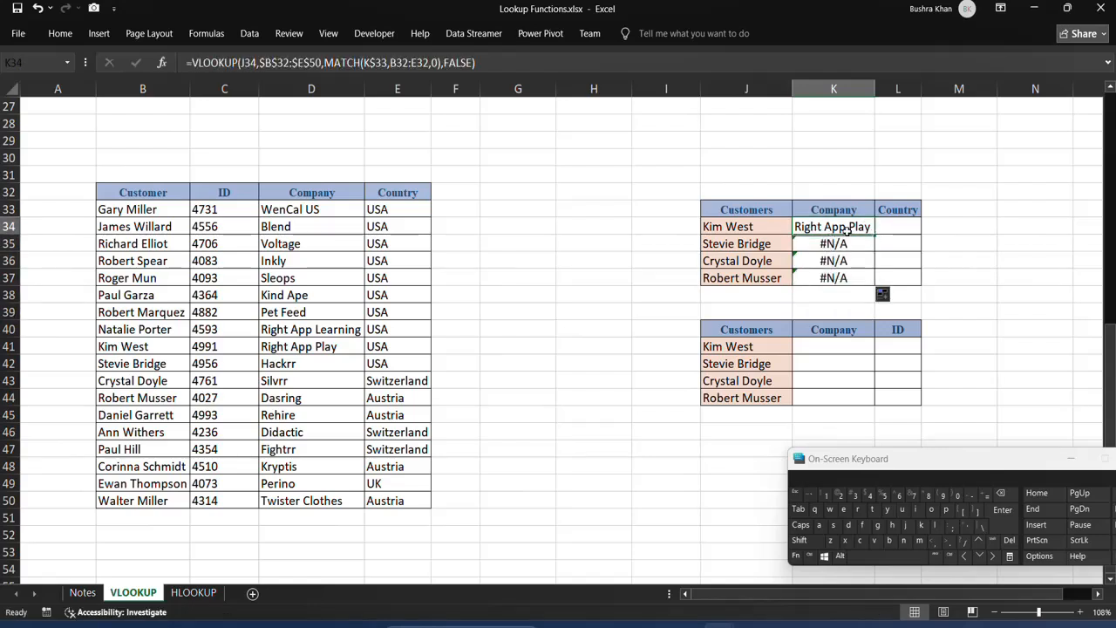
pyautogui.doubleClick(846, 230)
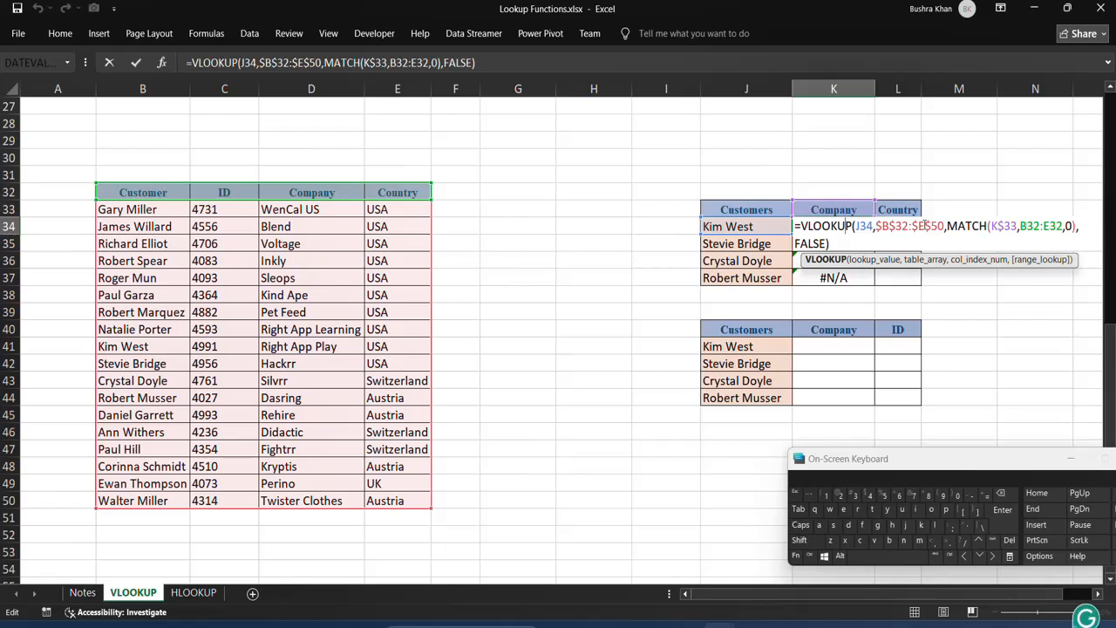
pyautogui.moveTo(1022, 225); pyautogui.dragTo(1050, 226)
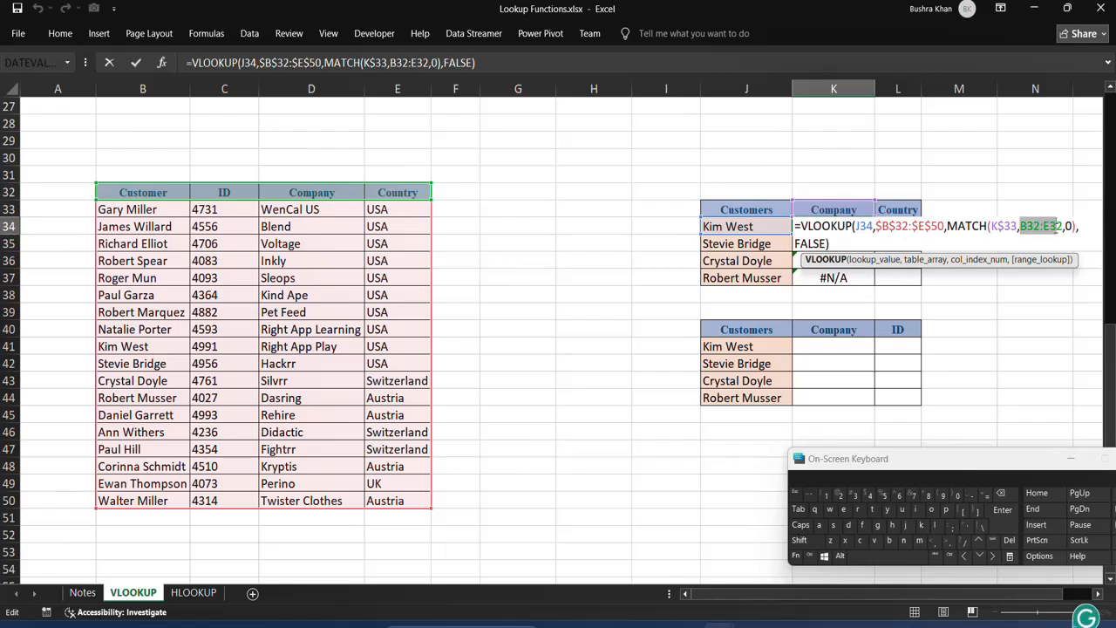
pyautogui.press('Return')
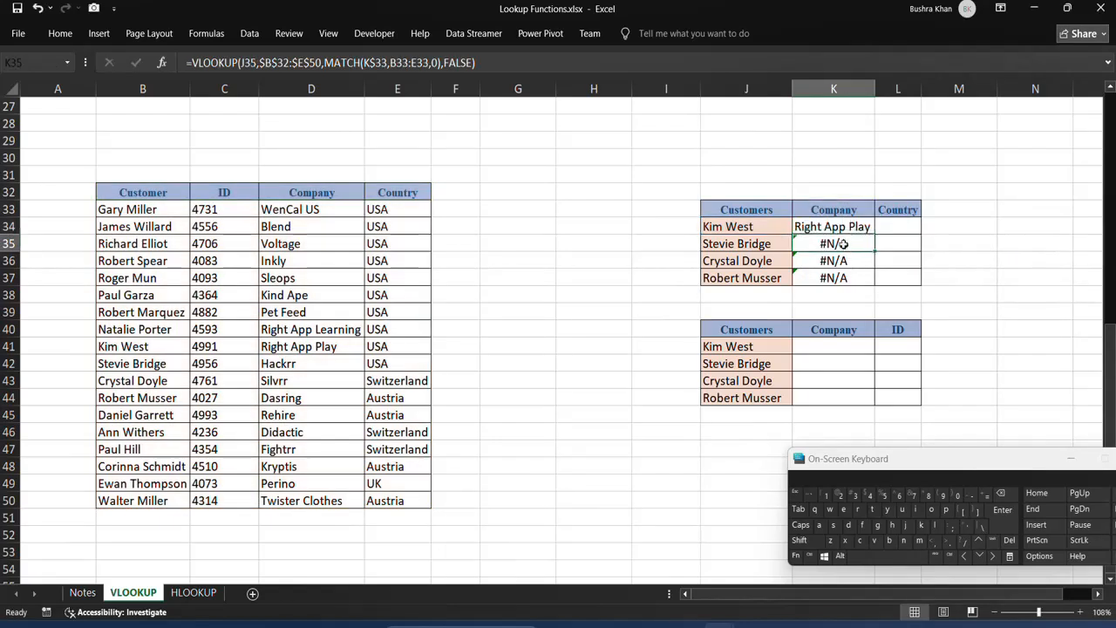
pyautogui.doubleClick(844, 245)
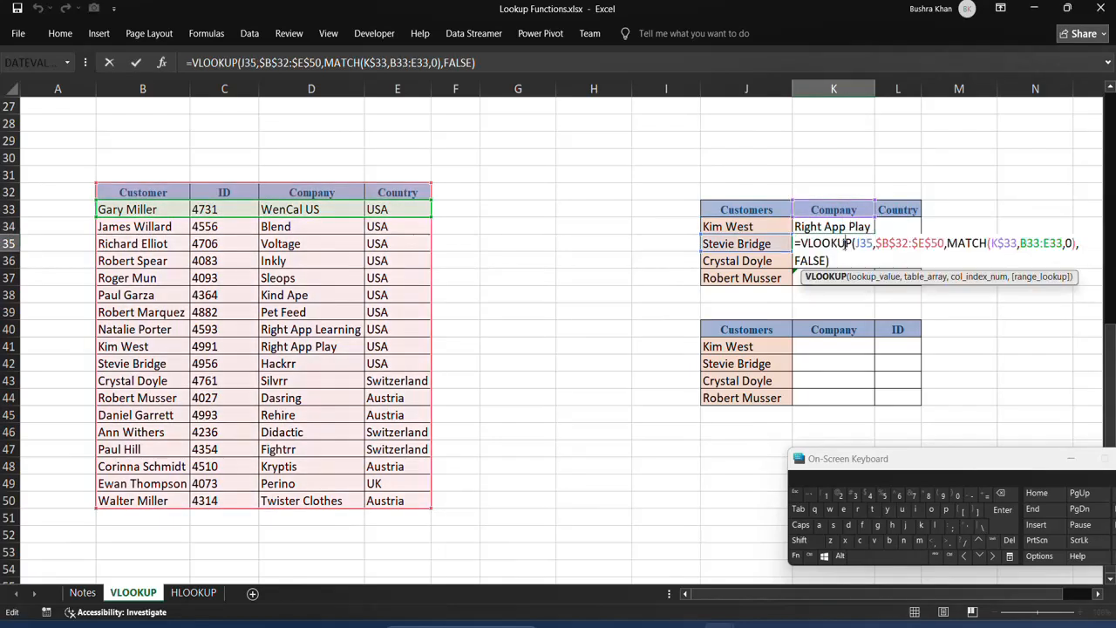
pyautogui.doubleClick(1033, 244)
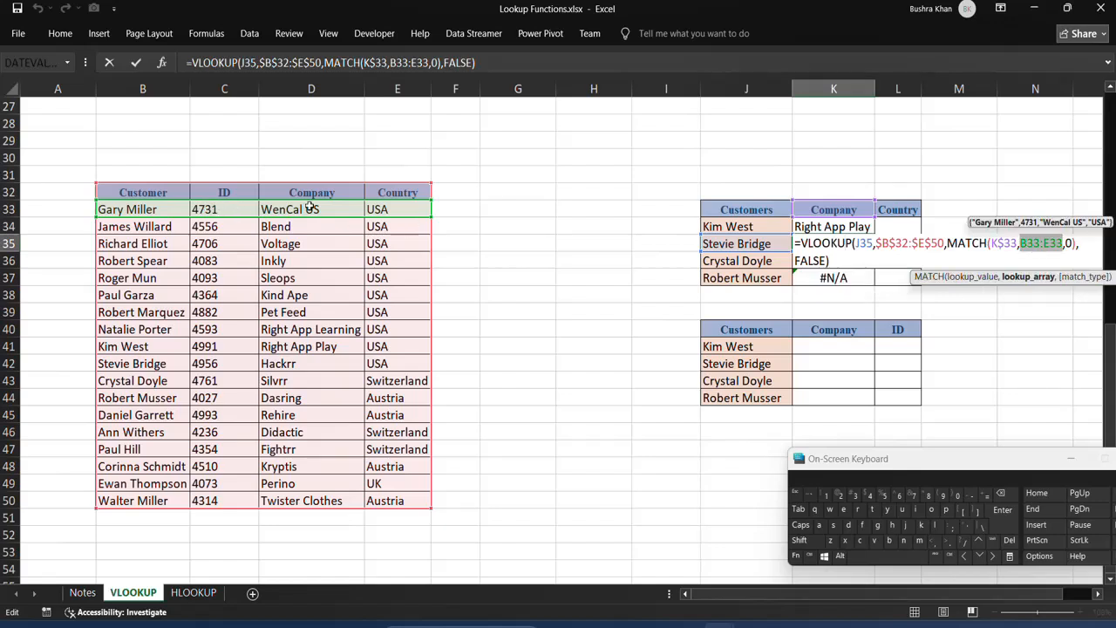
pyautogui.click(823, 224)
pyautogui.hotkey('ctrl', 'z')
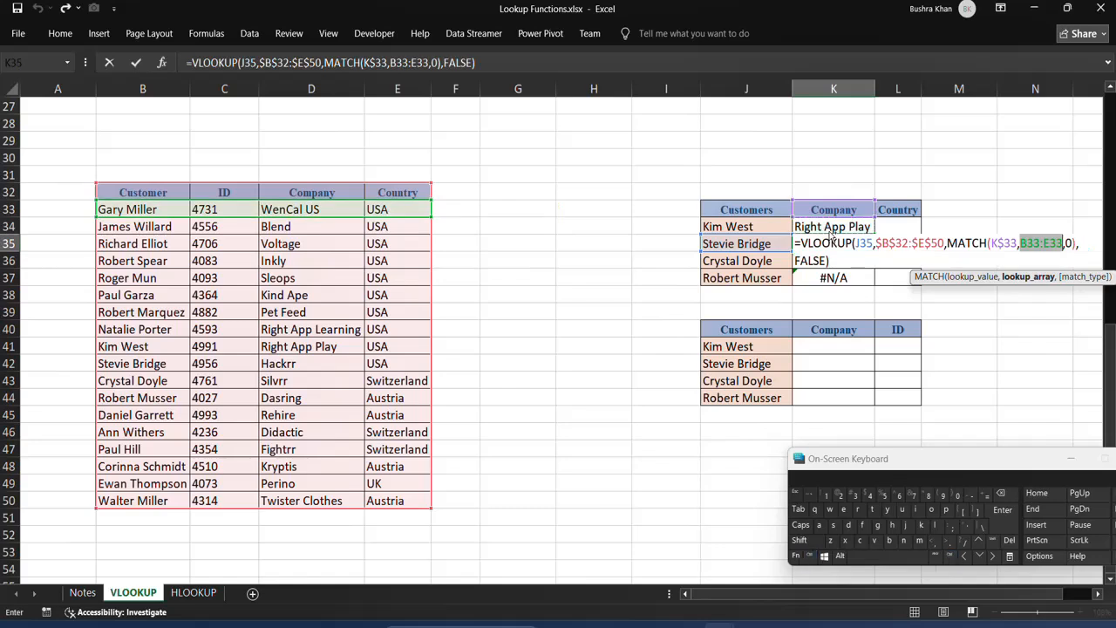
pyautogui.press('Return')
# Make K34's MATCH lookup array absolute as $B$32:$E$32 and fill the formula down to K37.
pyautogui.doubleClick(835, 226)
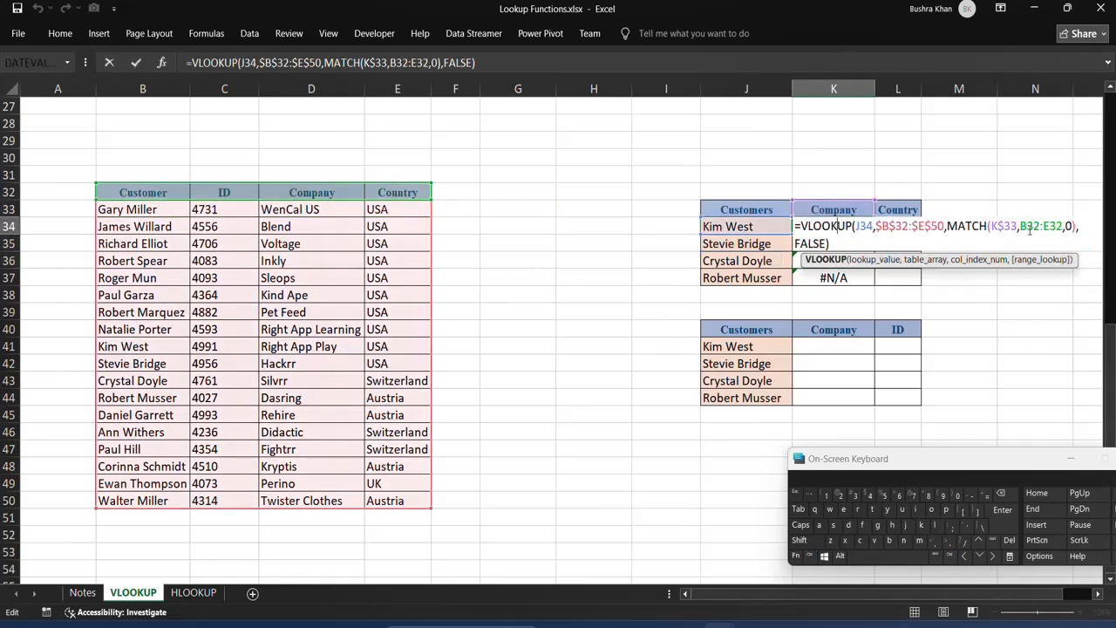
pyautogui.moveTo(1019, 227); pyautogui.dragTo(1059, 228)
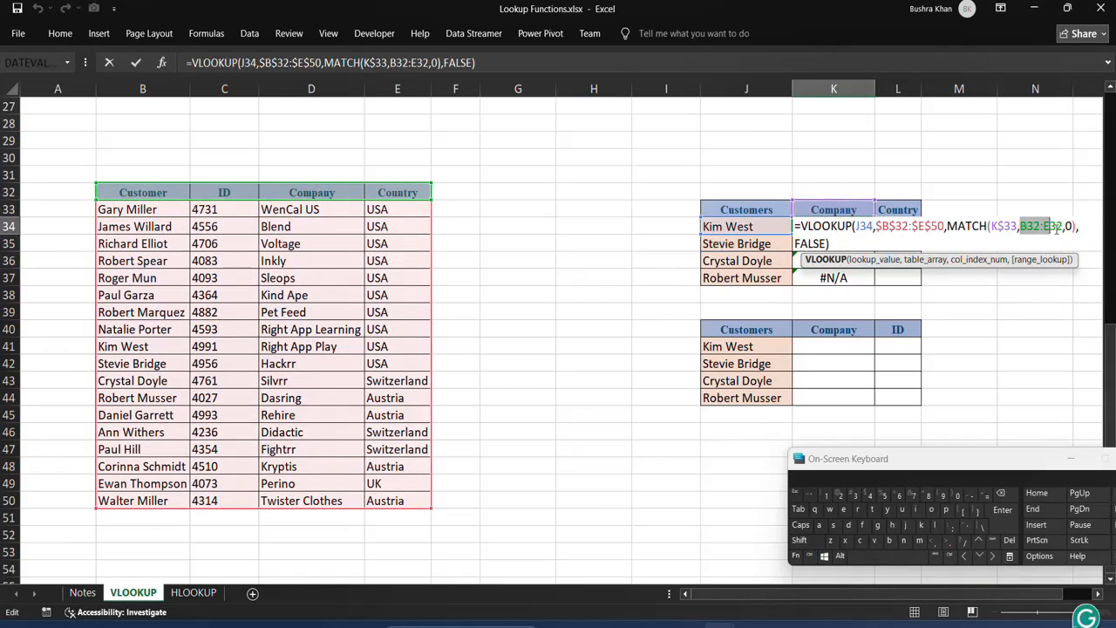
pyautogui.click(796, 556)
pyautogui.click(869, 493)
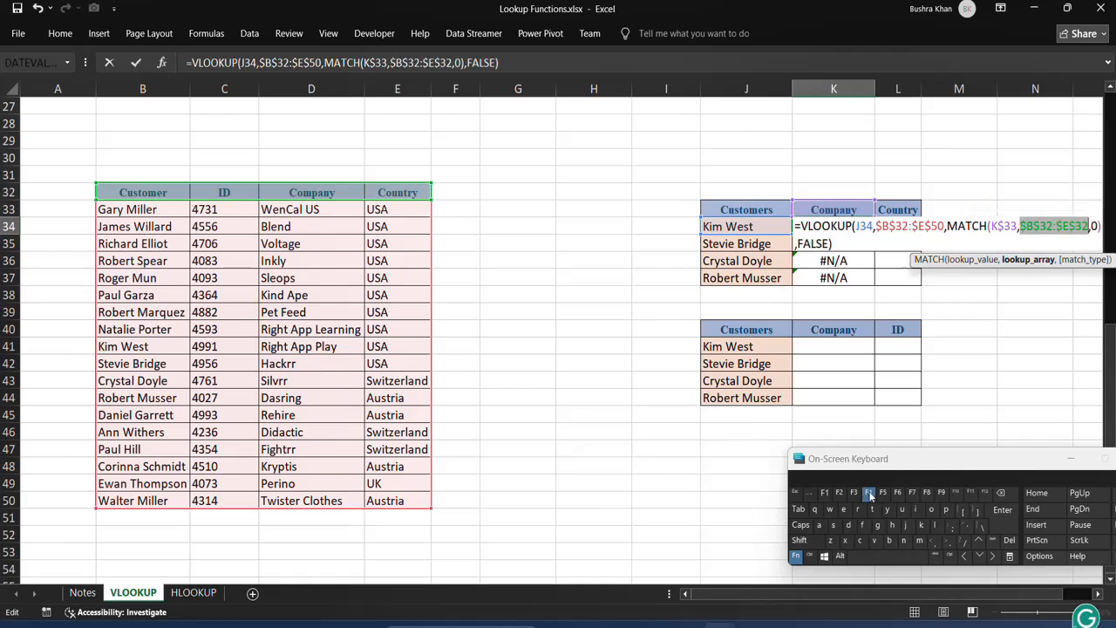
pyautogui.press('Return')
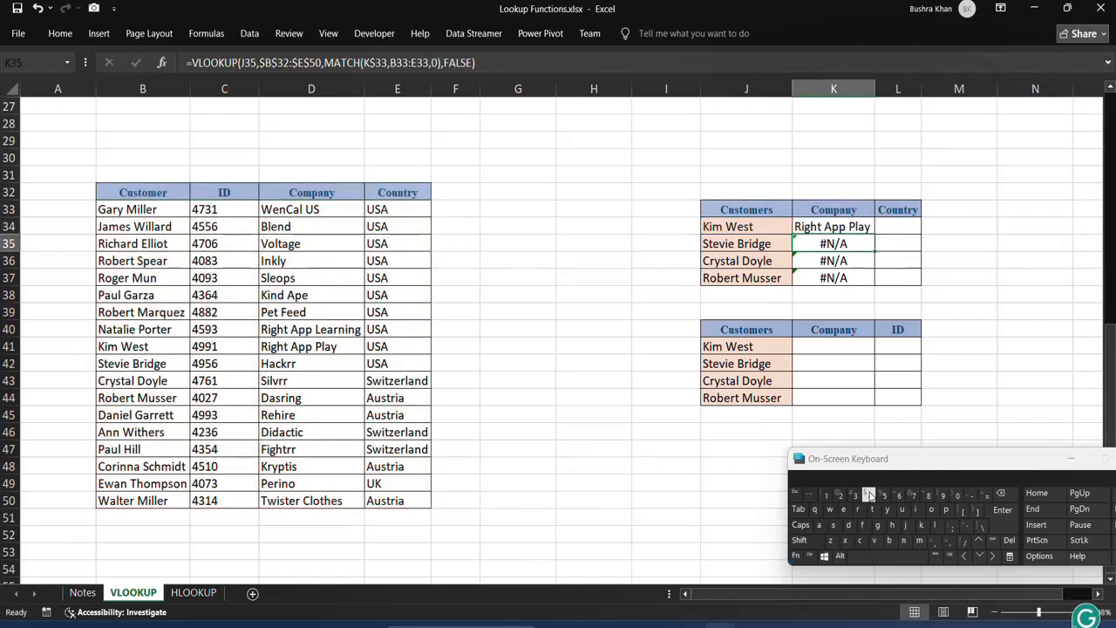
pyautogui.click(836, 228)
pyautogui.moveTo(875, 235); pyautogui.dragTo(869, 279)
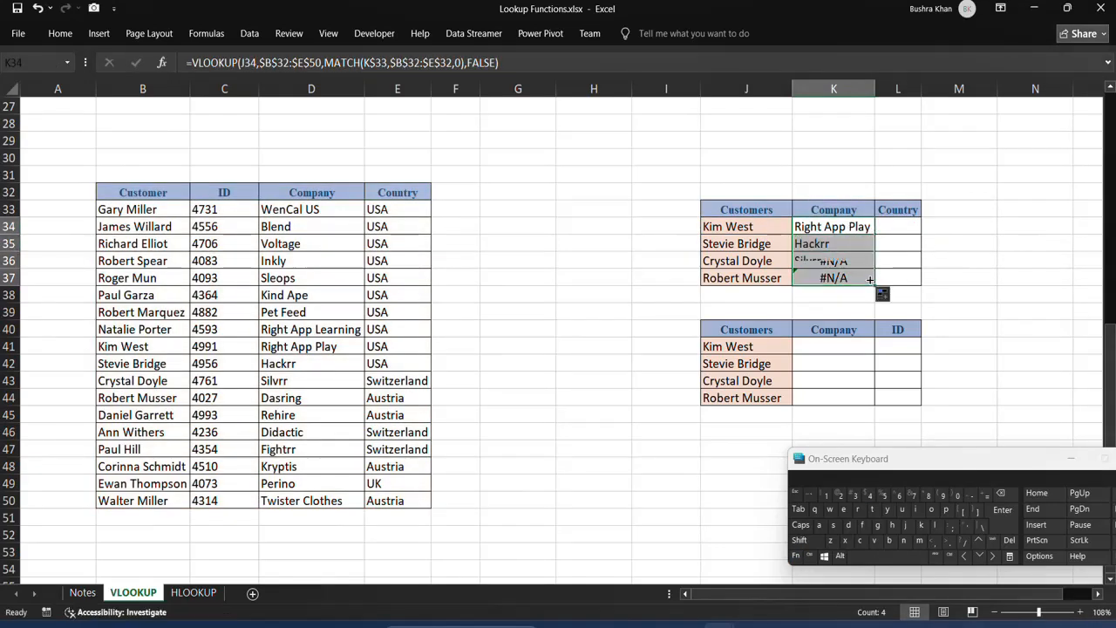
# Replace the Company header in K33 with the ID header copied from C32 to test the dynamic VLOOKUP column.
pyautogui.click(844, 226)
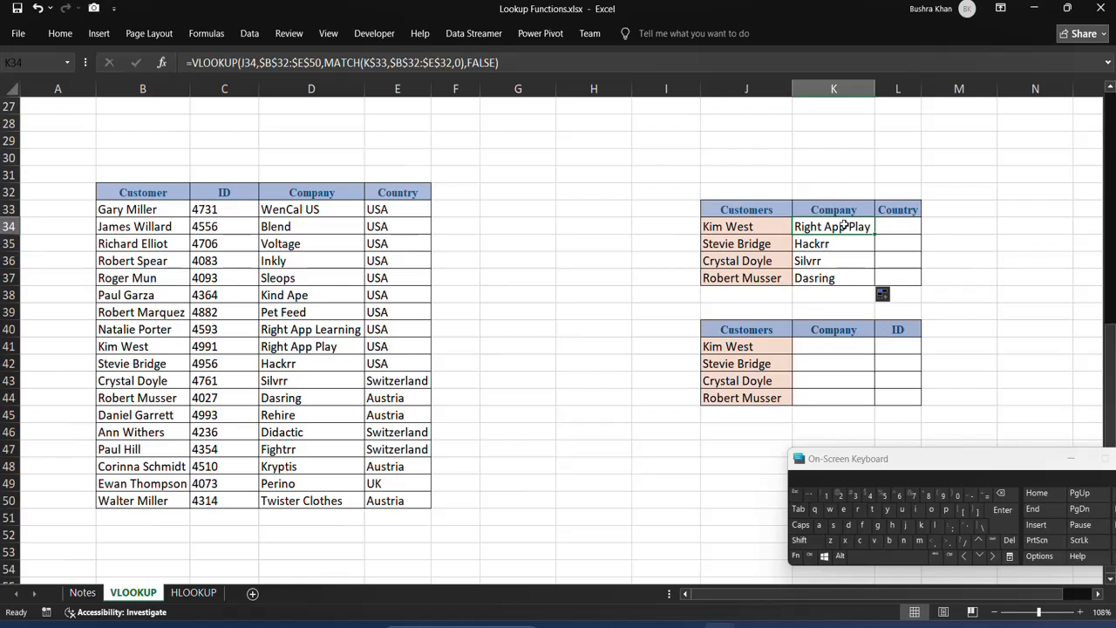
pyautogui.click(854, 204)
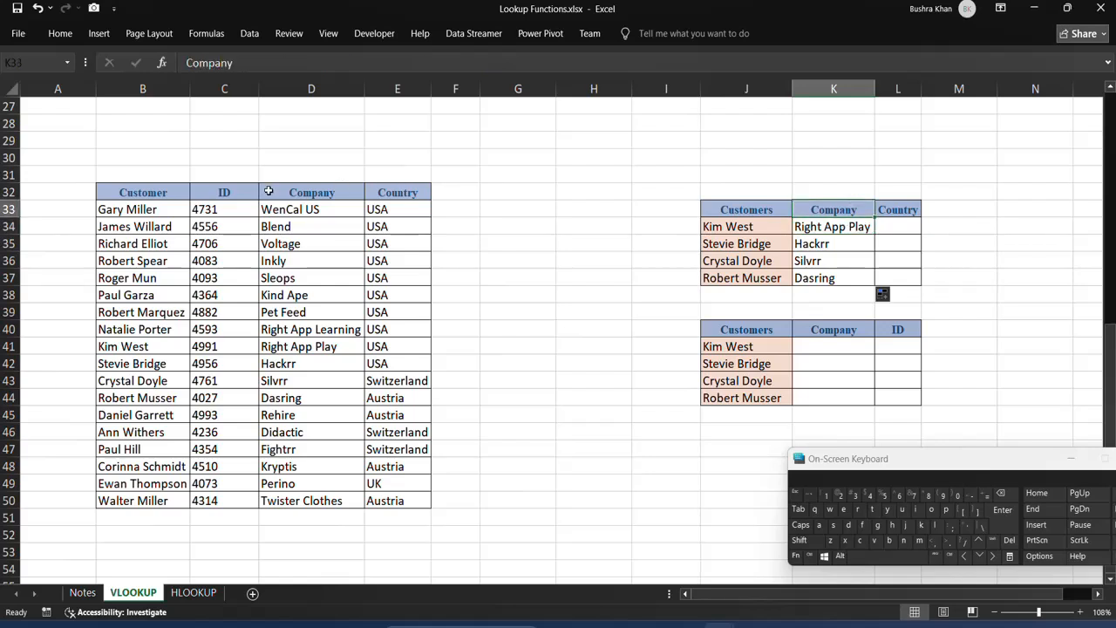
pyautogui.click(226, 192)
pyautogui.hotkey('ctrl', 'c')
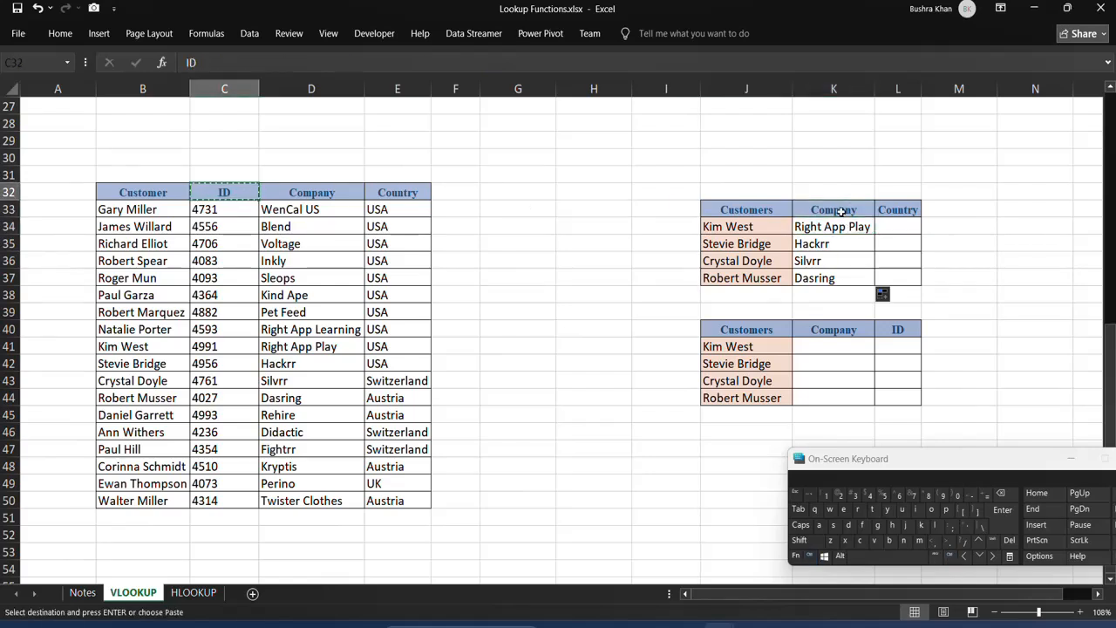
pyautogui.click(840, 212)
pyautogui.hotkey('ctrl', 'v')
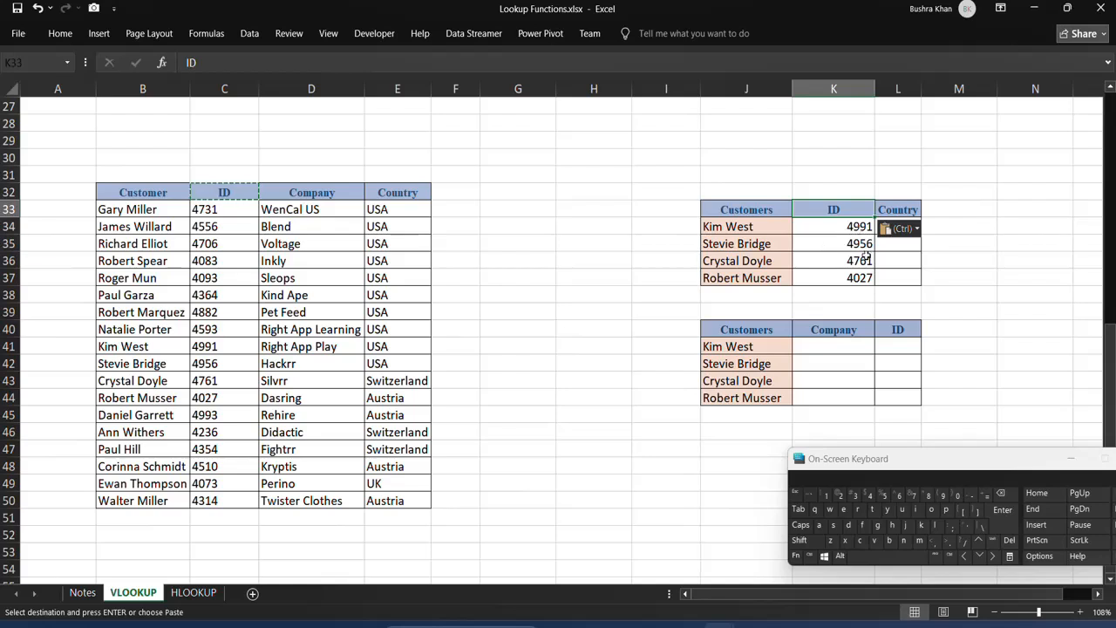
# Replace the header in K33 with the Country header copied from E32 and check the VLOOKUP formula in K34.
pyautogui.click(390, 193)
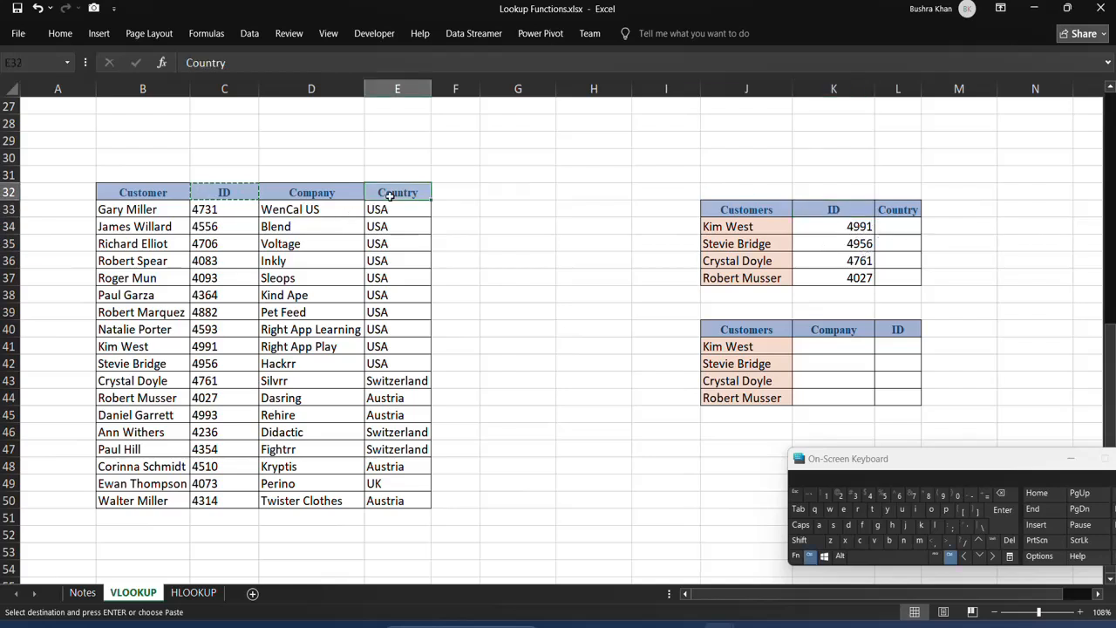
pyautogui.hotkey('ctrl', 'c')
pyautogui.click(821, 206)
pyautogui.hotkey('ctrl', 'v')
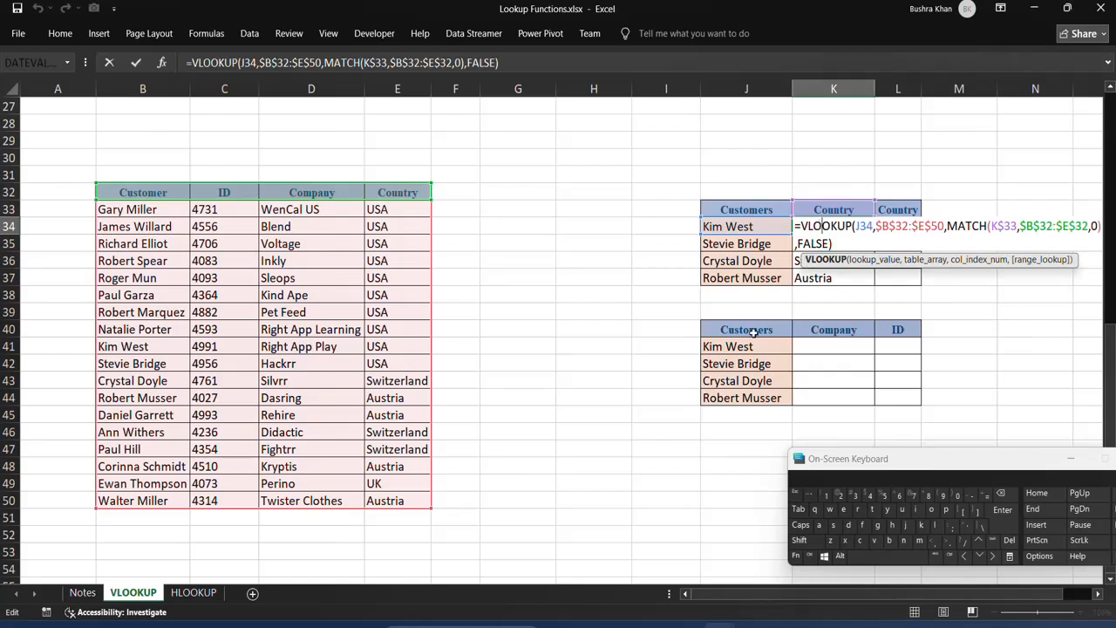
pyautogui.press('Return')
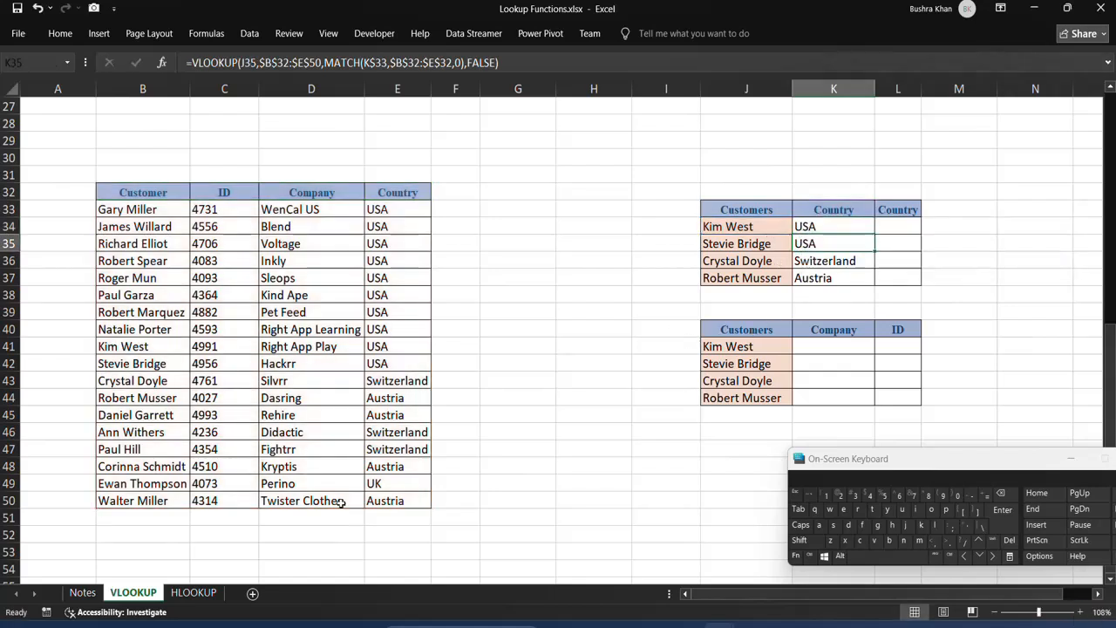
# Review the VLOOKUP, HLOOKUP and MATCH descriptions and syntax on the Notes sheet.
pyautogui.click(83, 592)
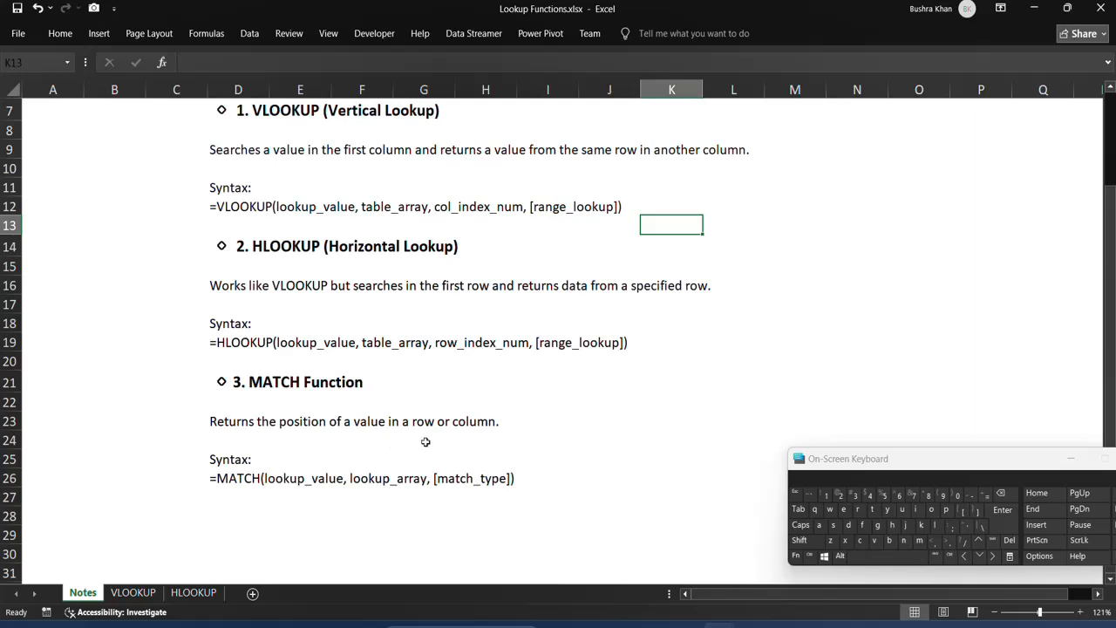
pyautogui.scroll(1, 428, 447)
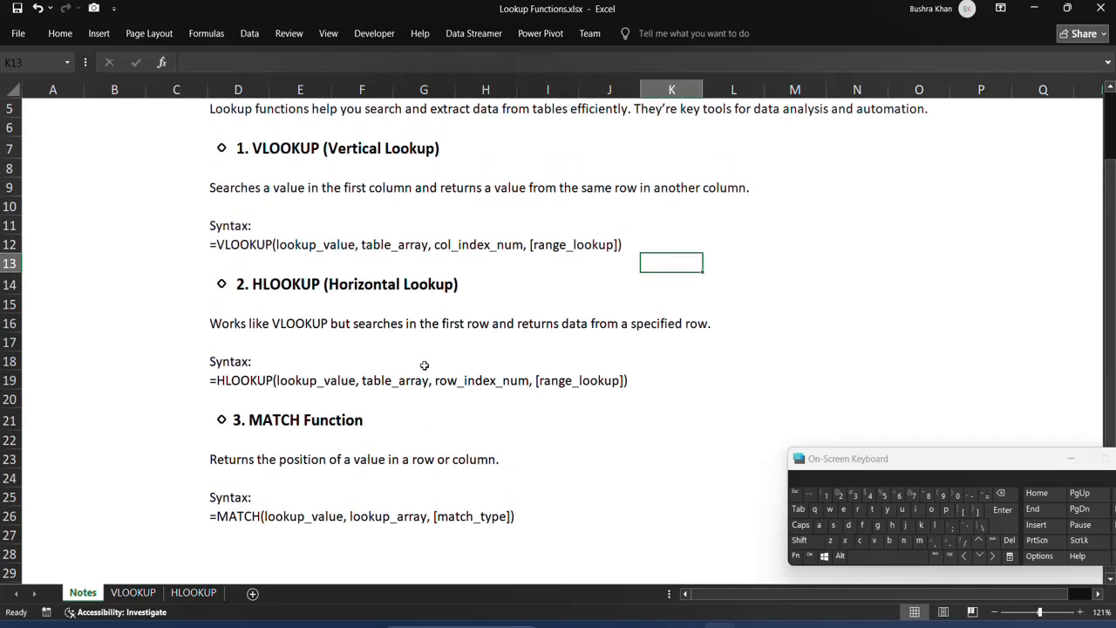
pyautogui.scroll(1, 424, 365)
pyautogui.scroll(-1, 307, 390)
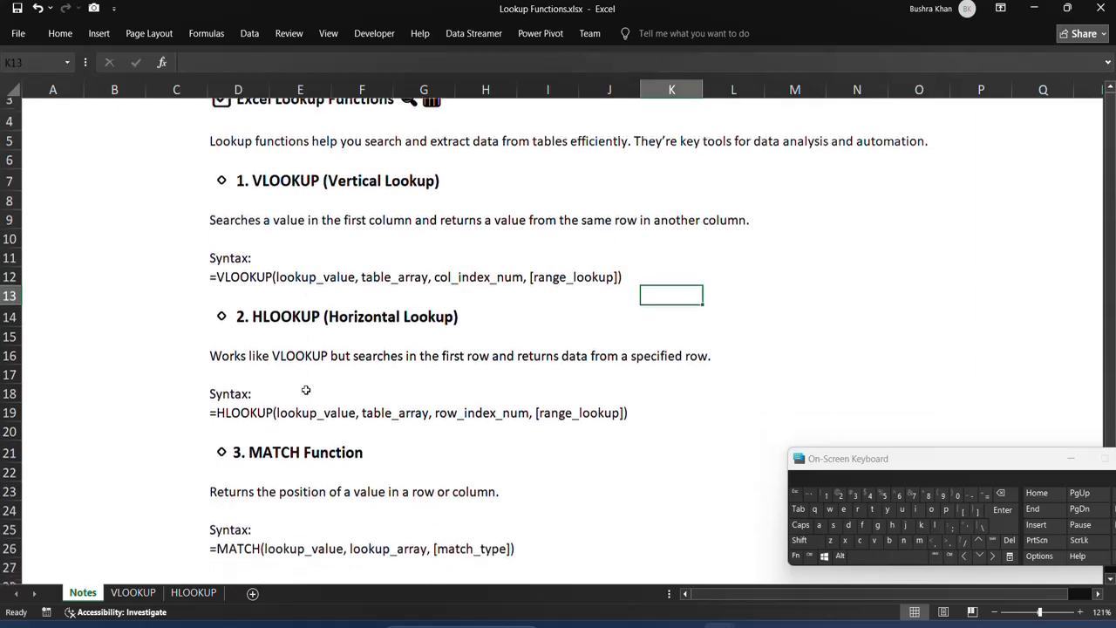
pyautogui.scroll(1, 306, 390)
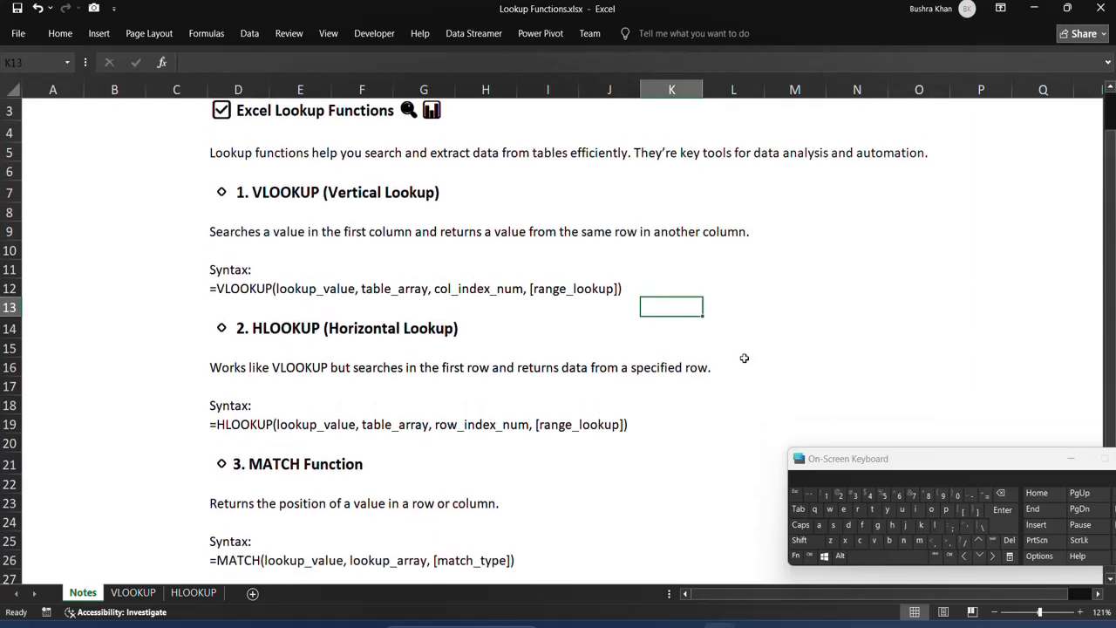